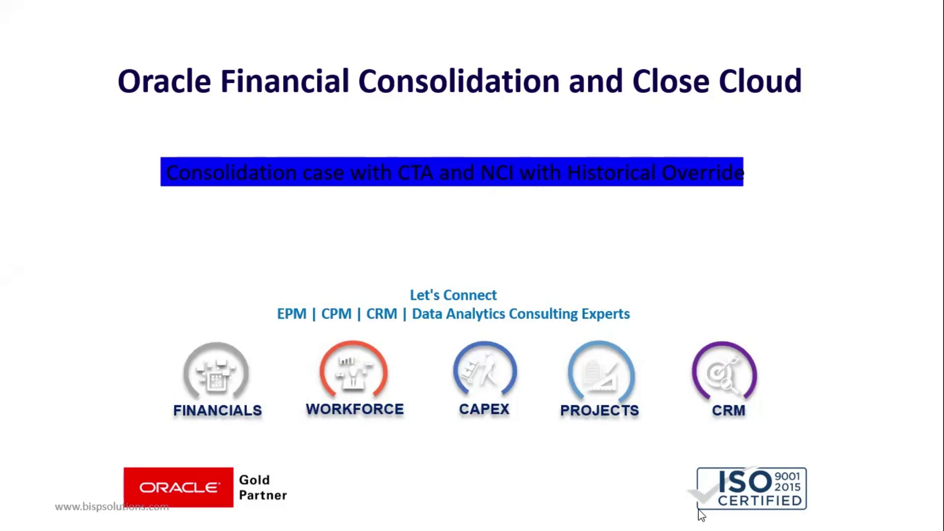
End the slide show and switch to the Excel consolidation workbook to review the S_101 and S_102 entity columns
key(Escape)
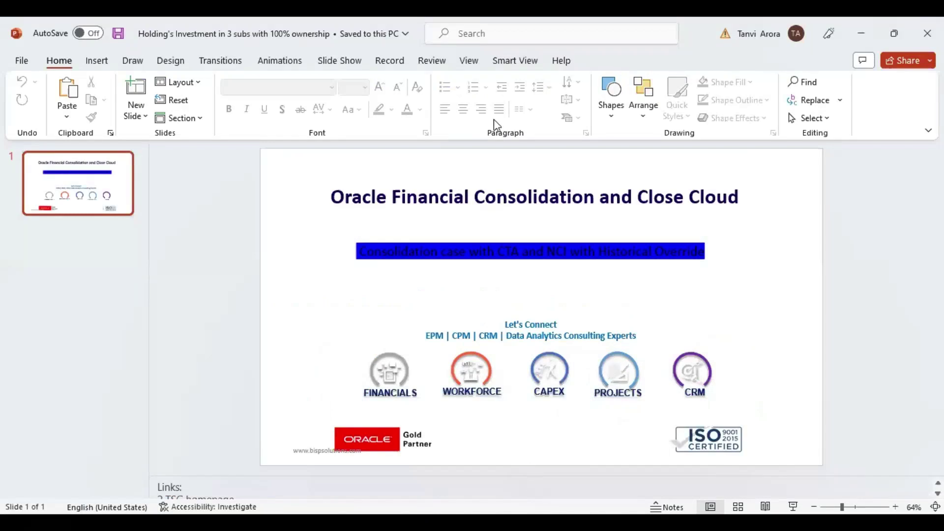
key(alt+Tab)
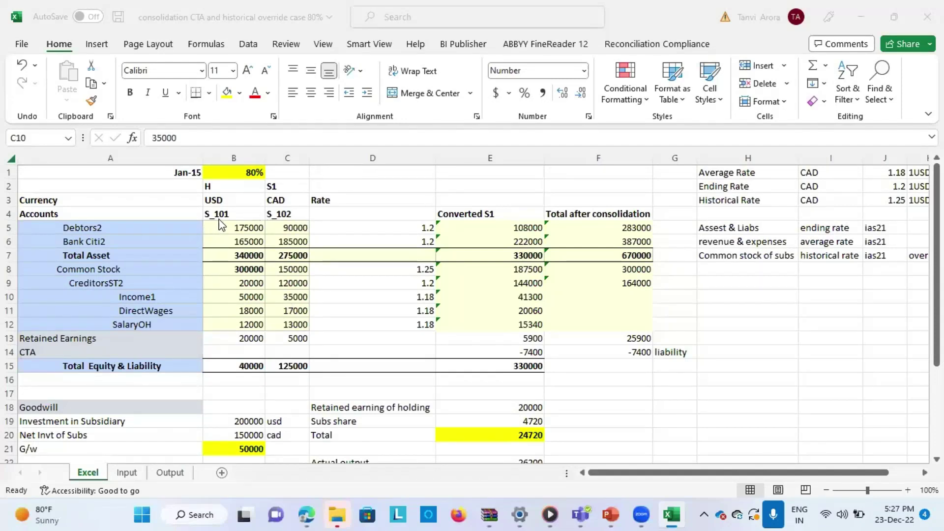
click(289, 215)
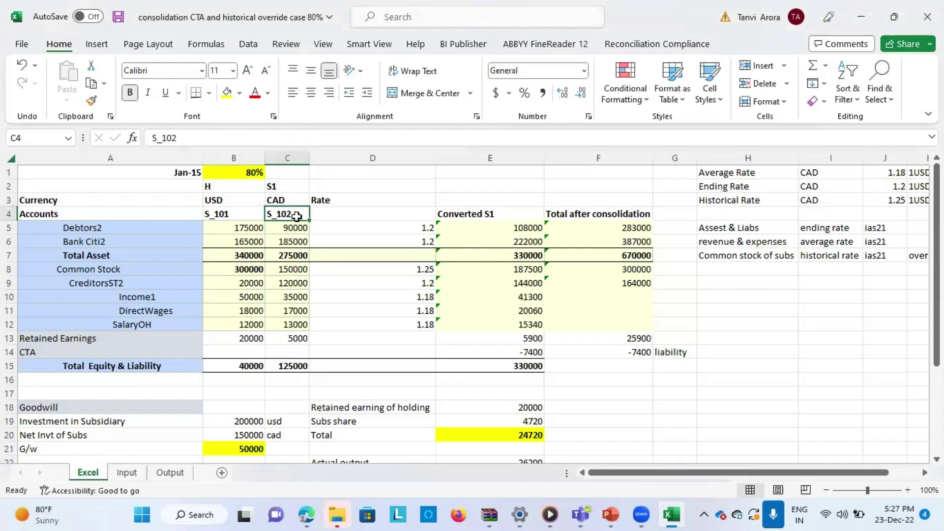
click(240, 218)
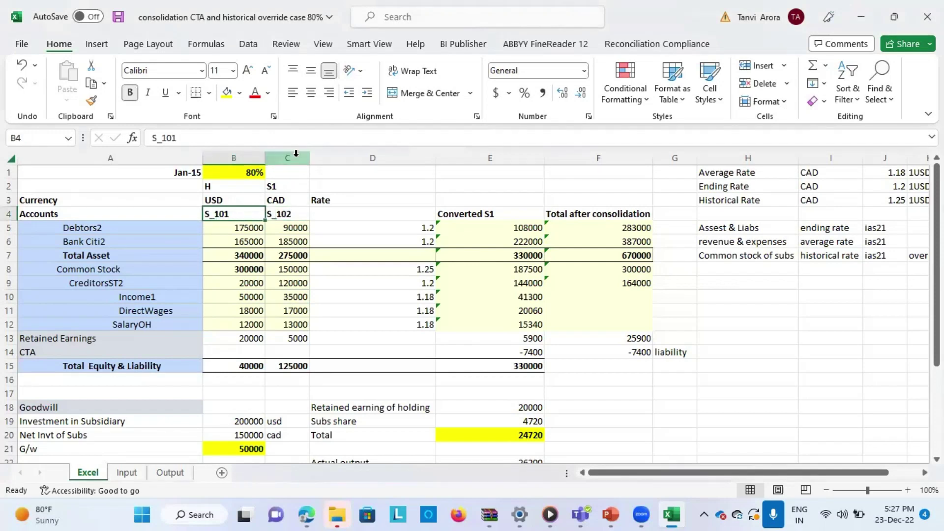
click(284, 214)
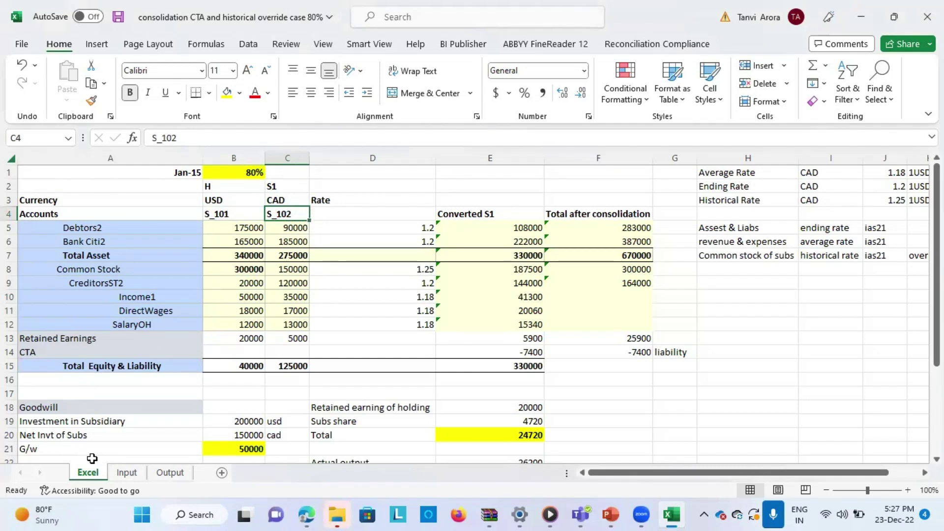
Check the Investment in Sub entry for January FY 2015 on the Input sheet, and return to the Excel sheet
click(127, 472)
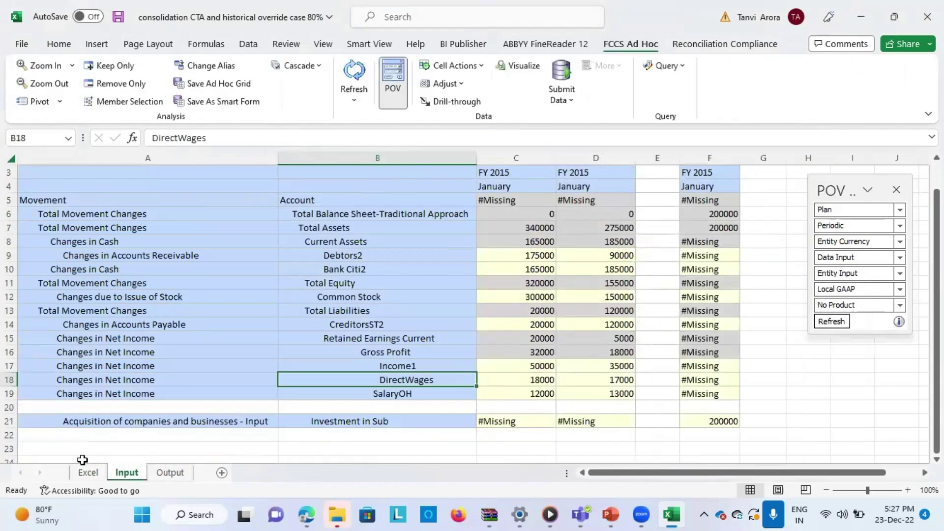
click(694, 423)
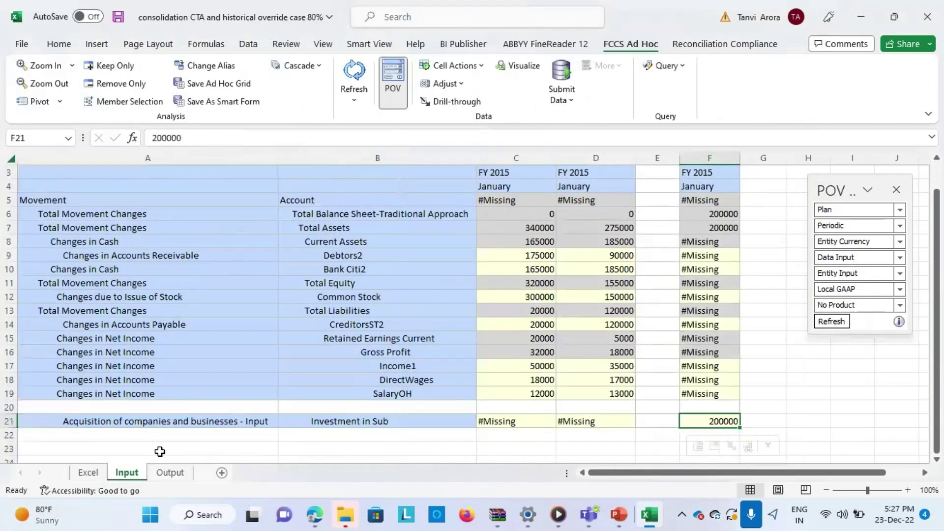
click(88, 472)
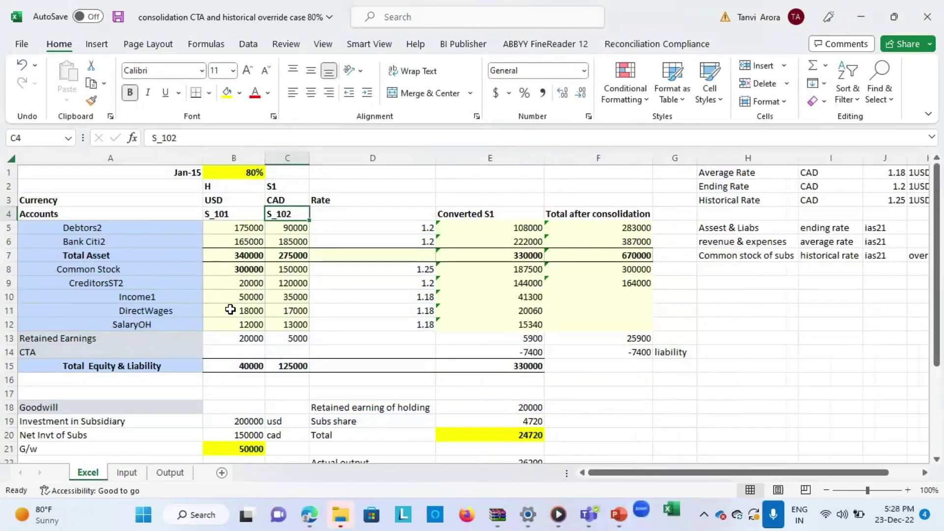
Review the currencies of S_101 and S_102 and bring the CAD-to-USD exchange rate table into view
click(231, 216)
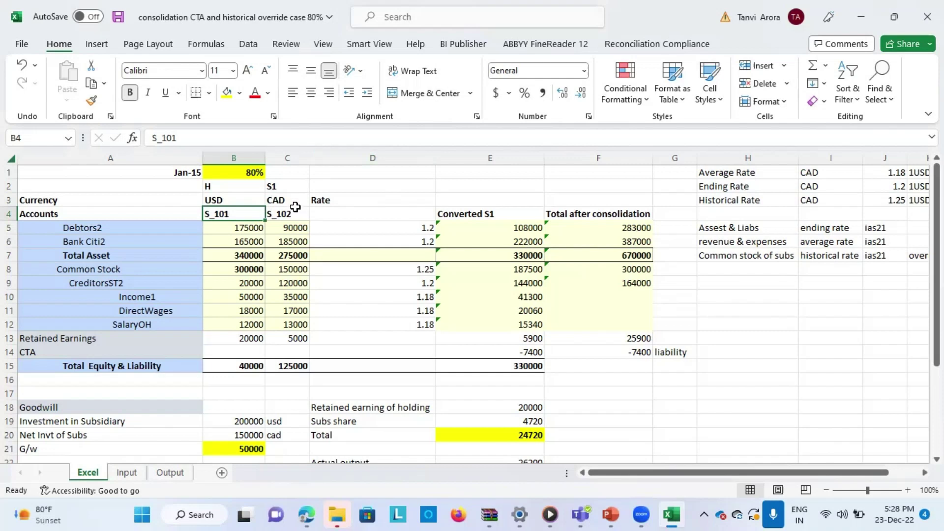
click(297, 203)
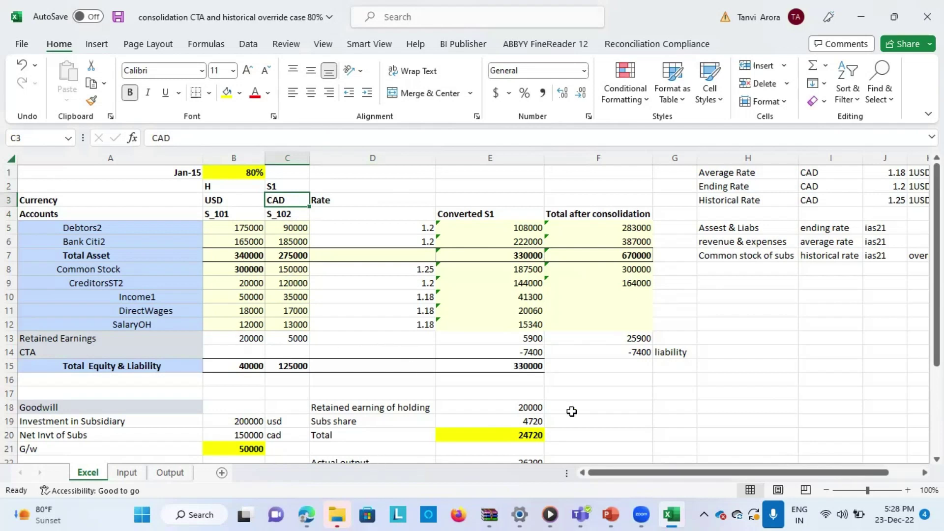
scroll(572, 411, right, 3)
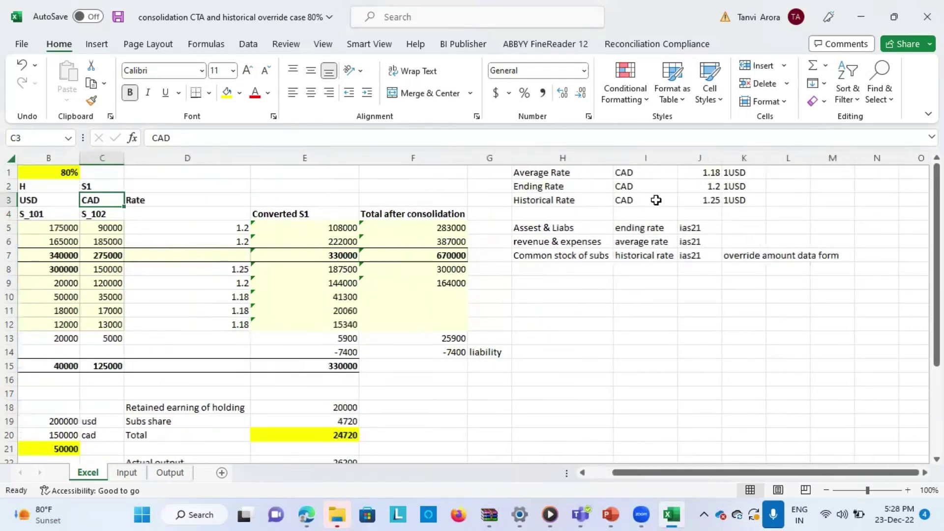
scroll(647, 200, down, 1)
scroll(647, 200, up, 1)
click(732, 215)
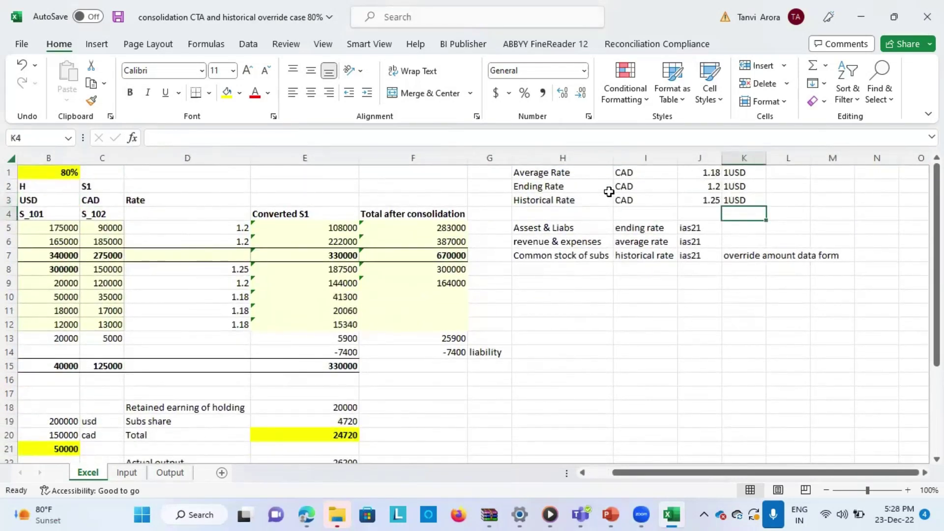
Examine the average, ending and historical CAD rates against the Jan-15 period of the consolidation case
click(556, 173)
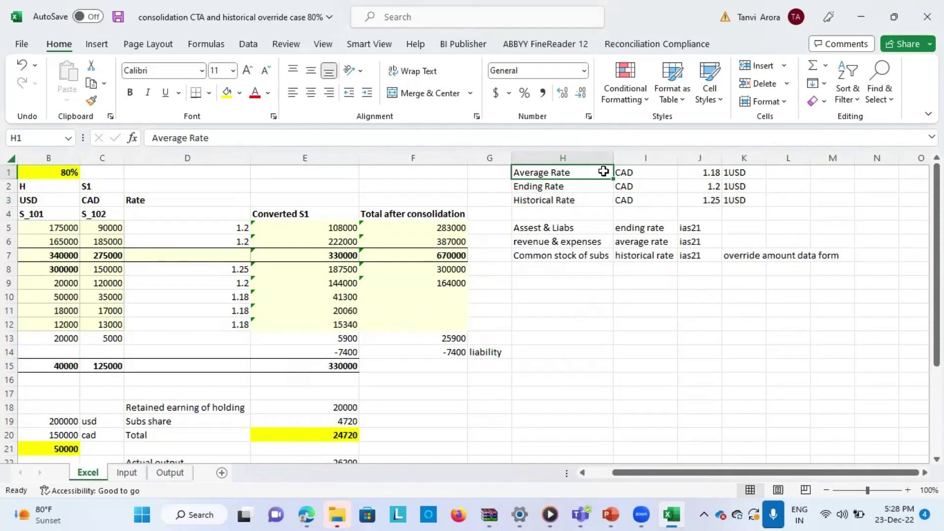
scroll(239, 269, left, 3)
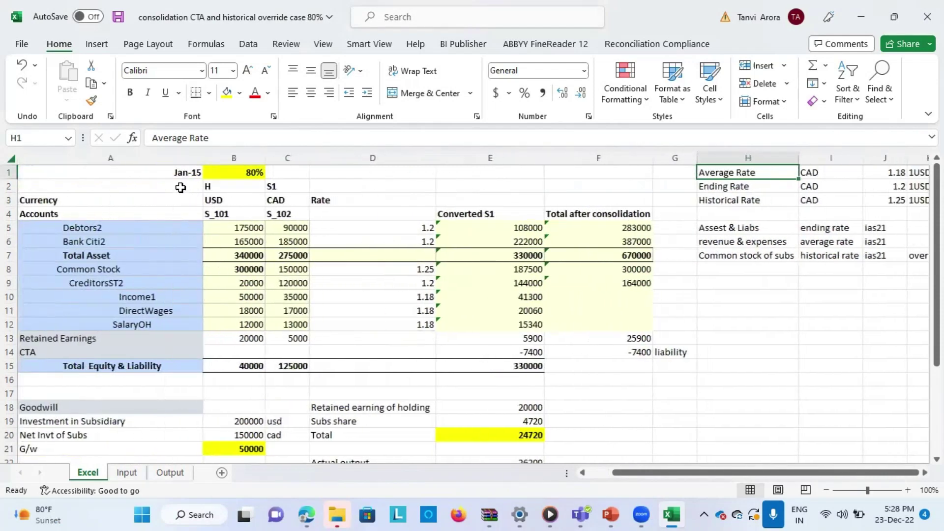
click(163, 177)
scroll(482, 426, right, 3)
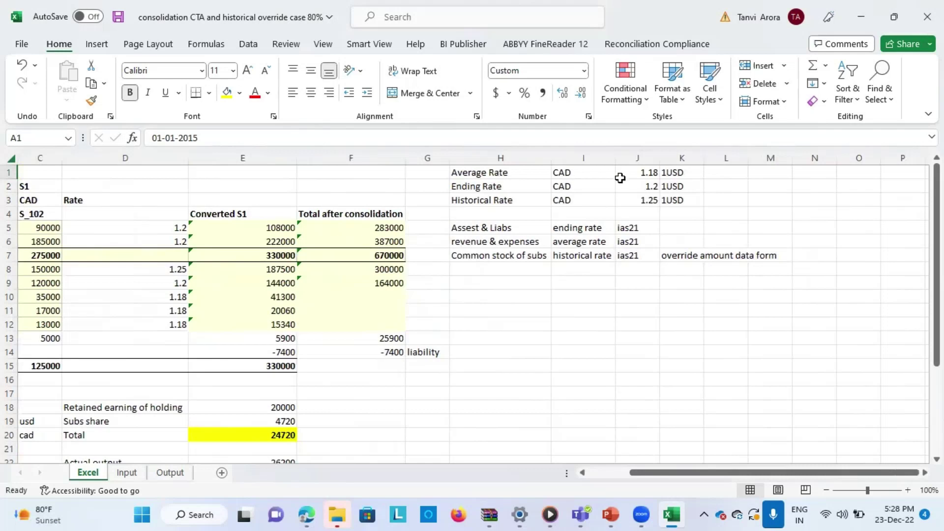
click(644, 177)
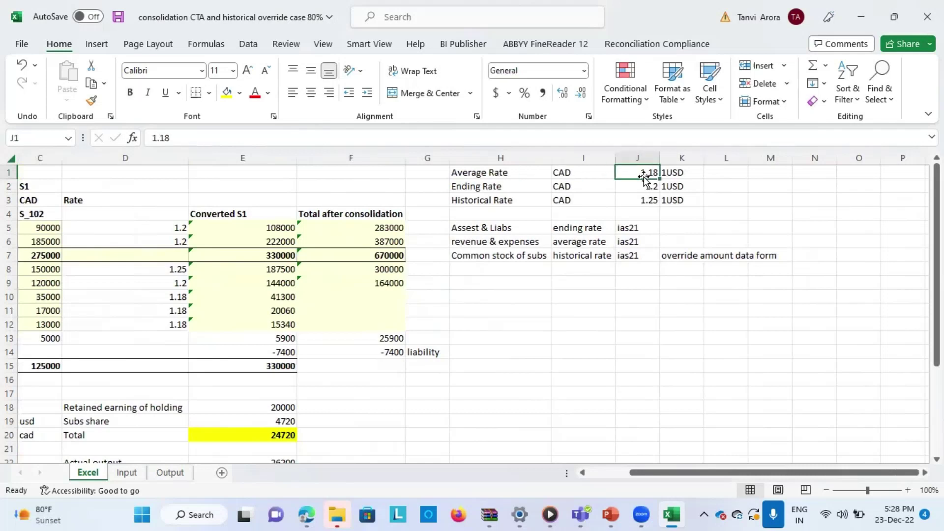
click(501, 187)
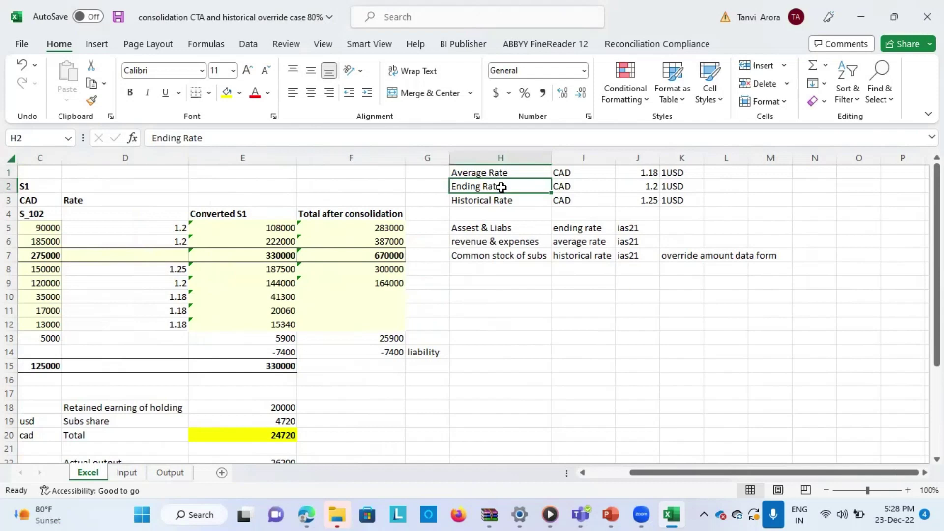
click(495, 200)
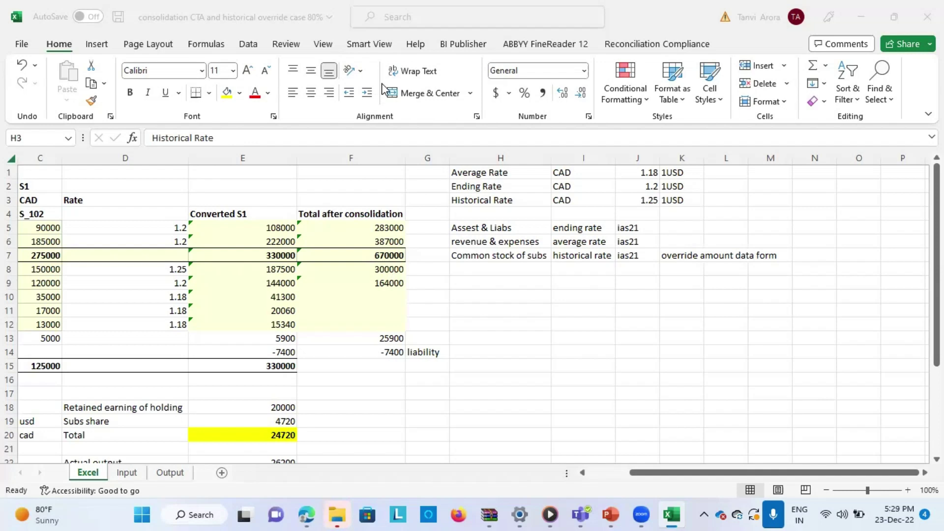
Review the IAS 21 rate rules for assets and liabilities, revenue and expenses, and common stock of subsidiaries
click(521, 226)
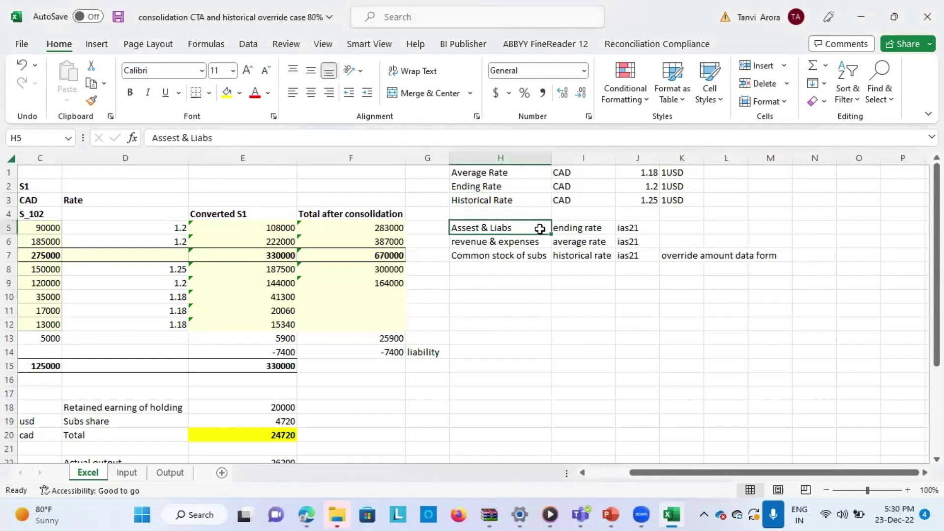
click(646, 228)
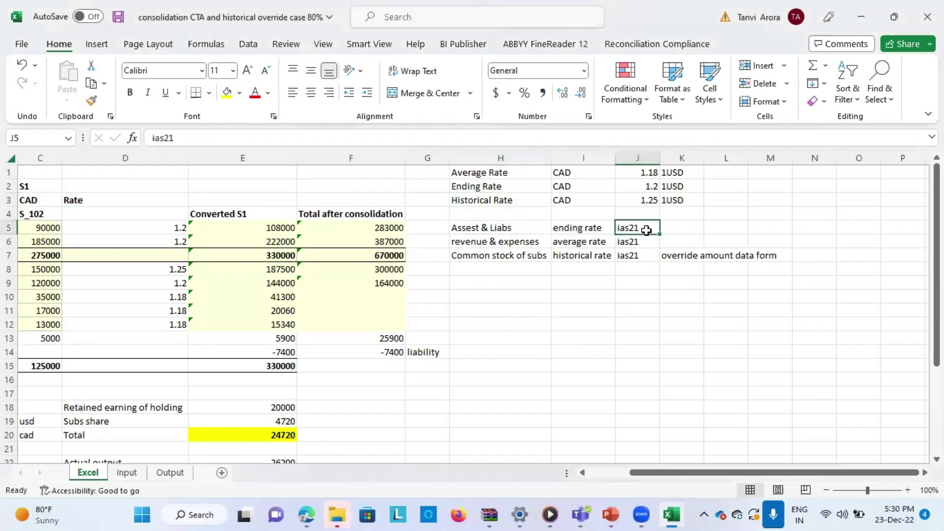
click(604, 228)
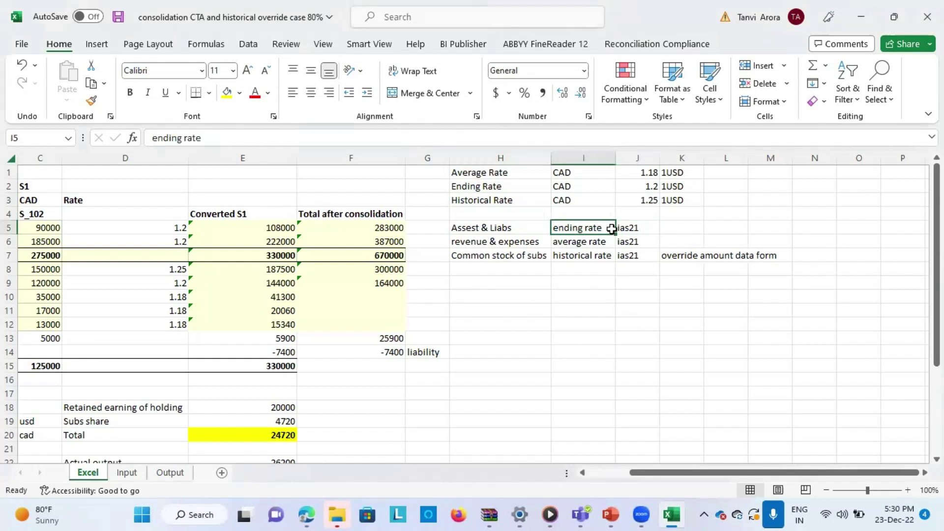
click(536, 243)
click(580, 255)
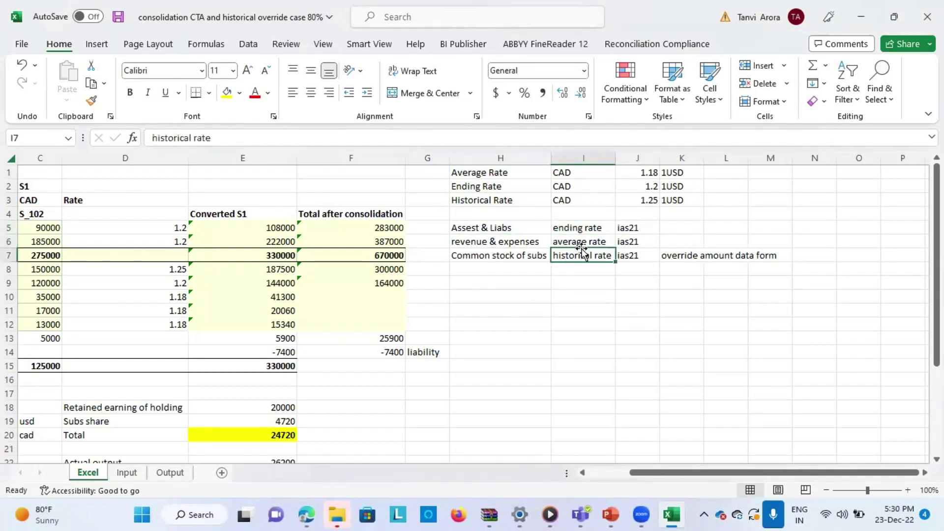
click(572, 242)
click(525, 252)
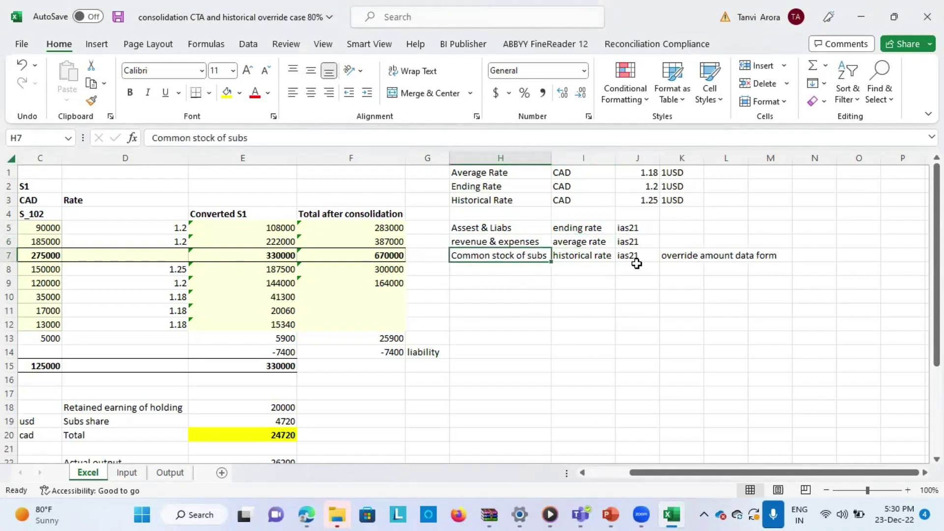
click(605, 260)
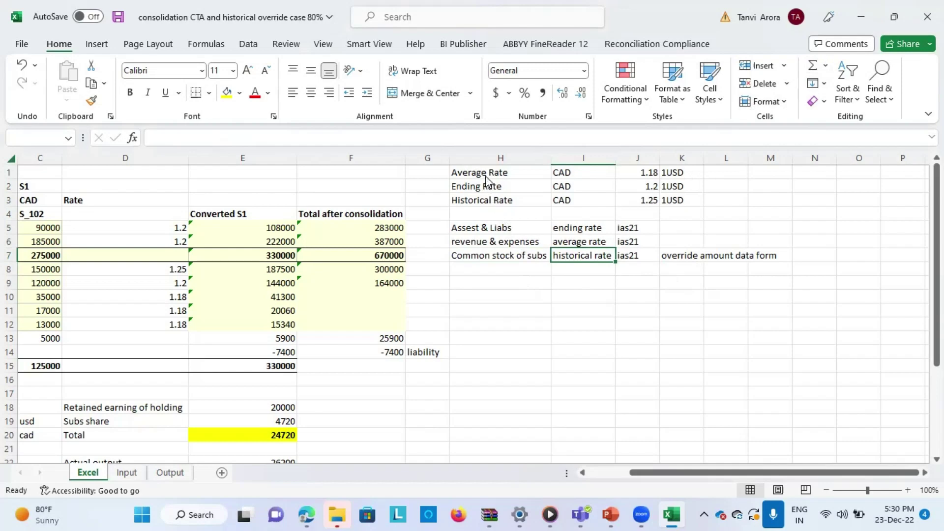
Examine the retained earnings and CTA rows in the Converted S1 column of the consolidation table
scroll(354, 344, left, 3)
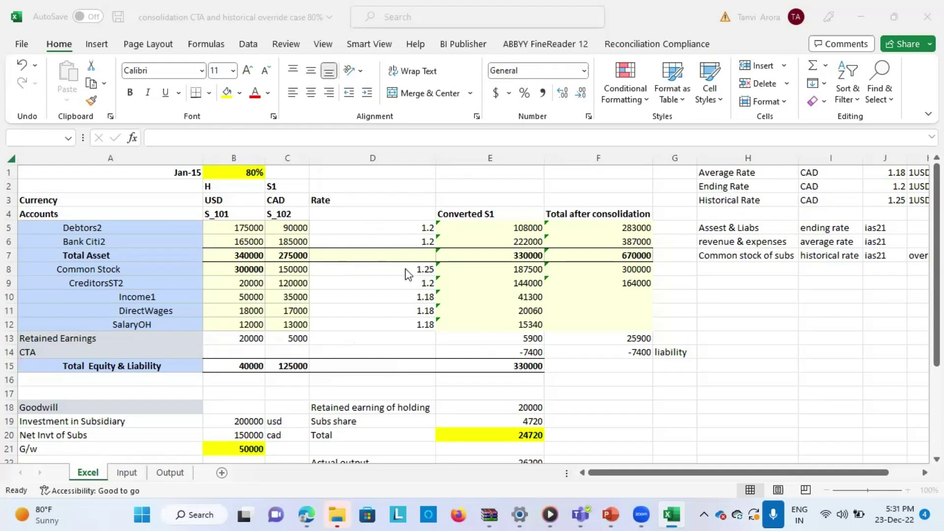
key(alt+Tab)
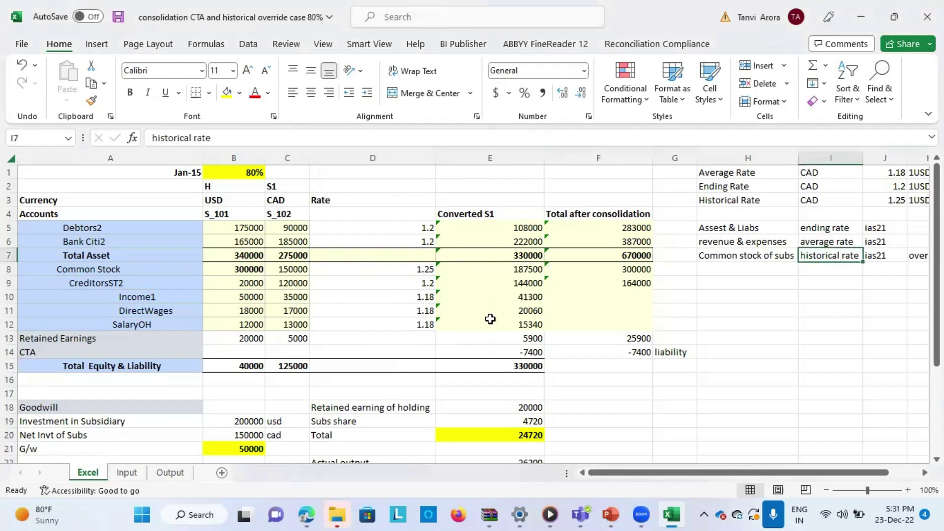
click(493, 341)
click(151, 354)
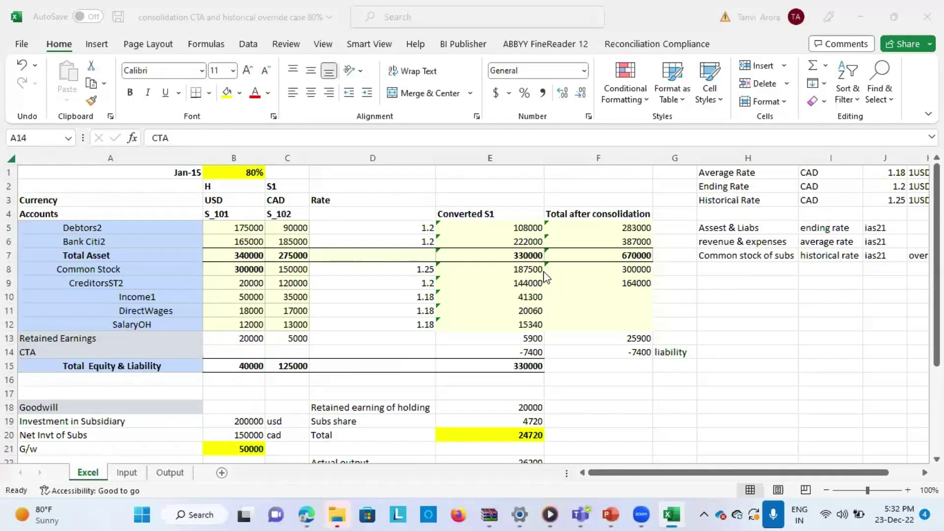
click(497, 352)
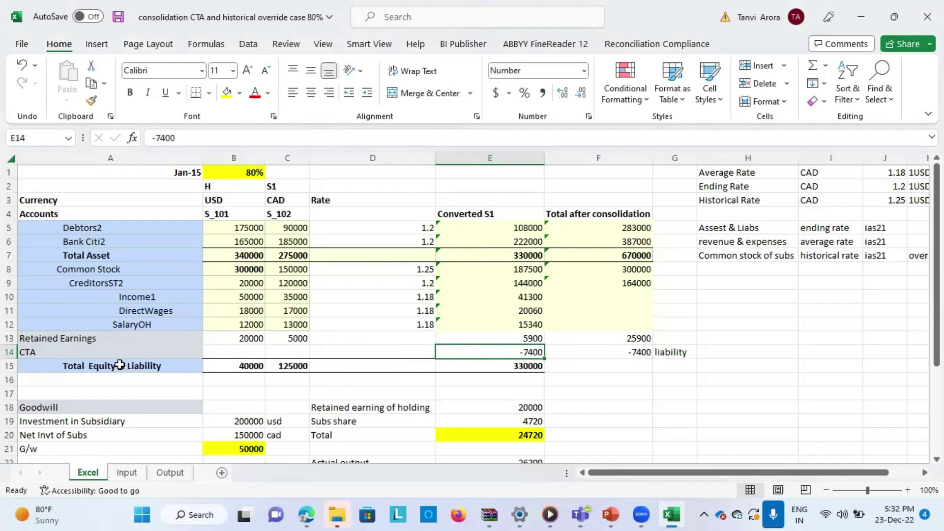
click(140, 353)
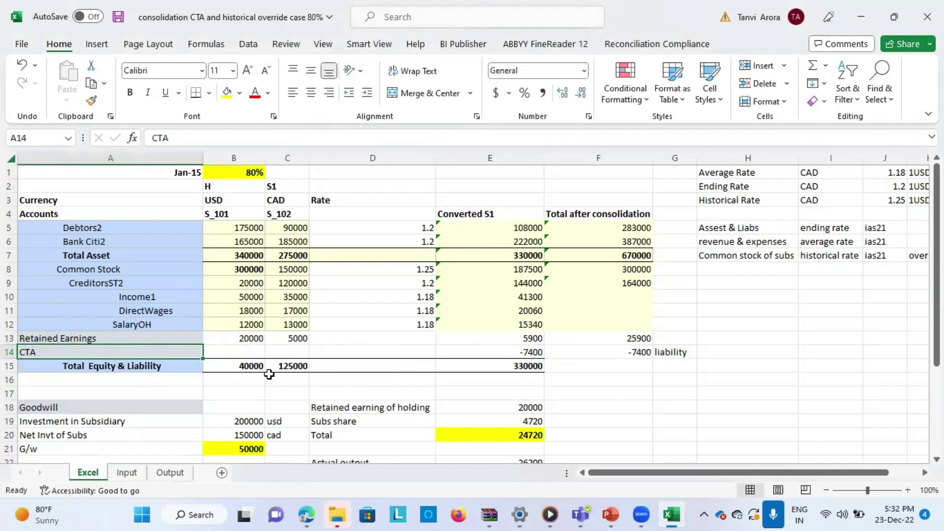
Review the goodwill calculation and compare its Investment in Subsidiary amount with the Investment in Sub entry on the Input sheet
scroll(269, 374, down, 3)
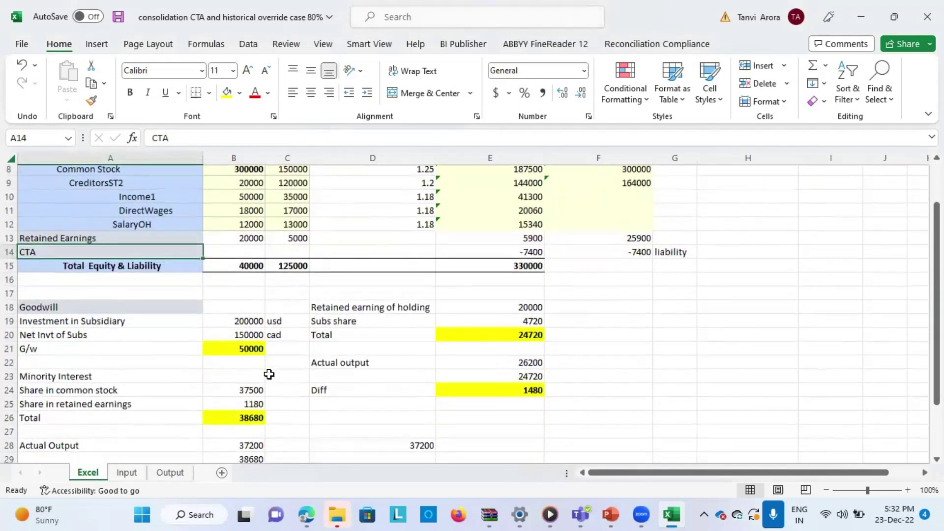
click(117, 310)
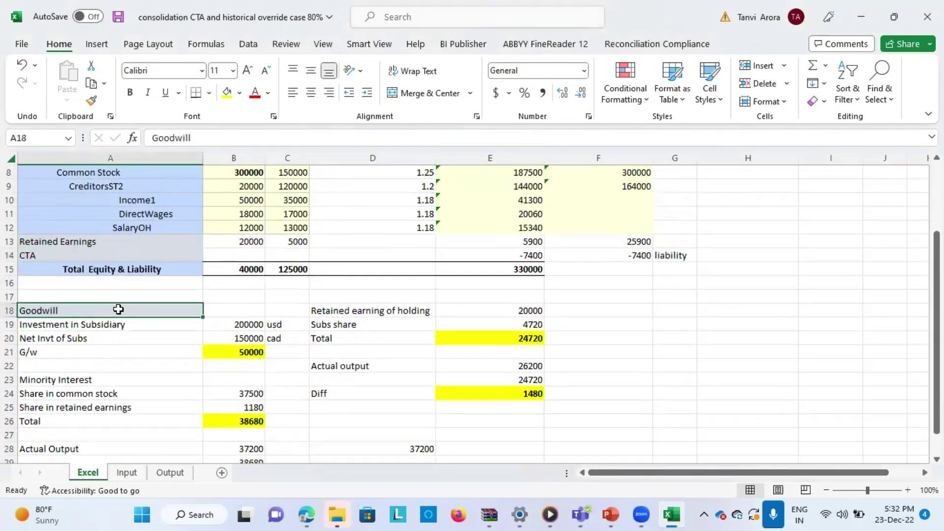
click(153, 320)
click(173, 351)
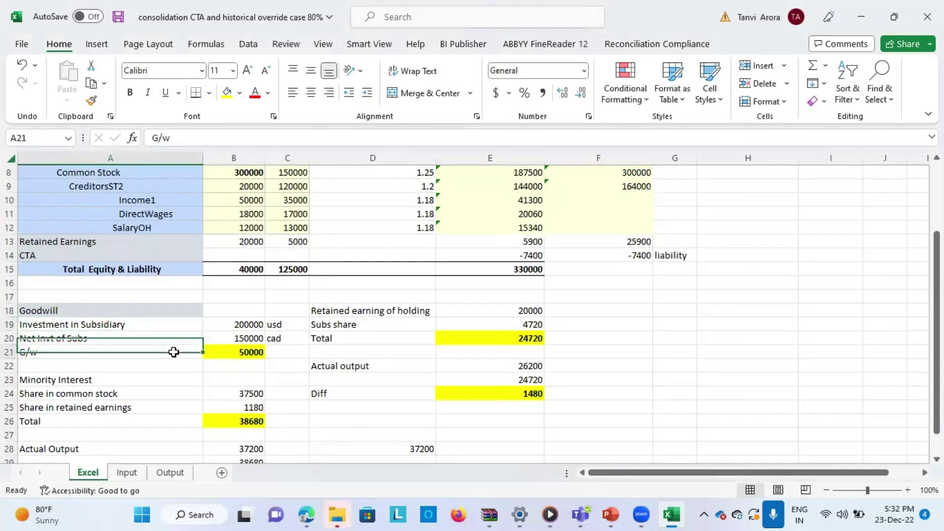
click(148, 324)
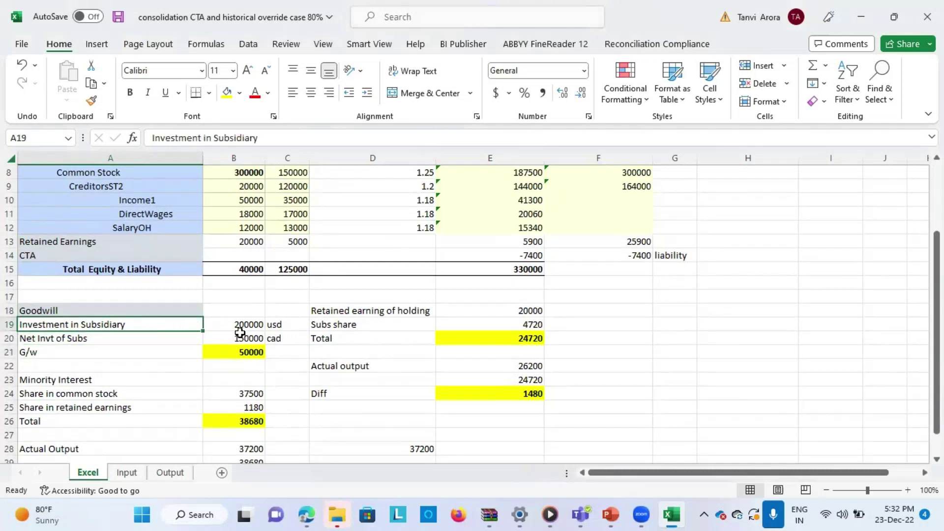
click(127, 473)
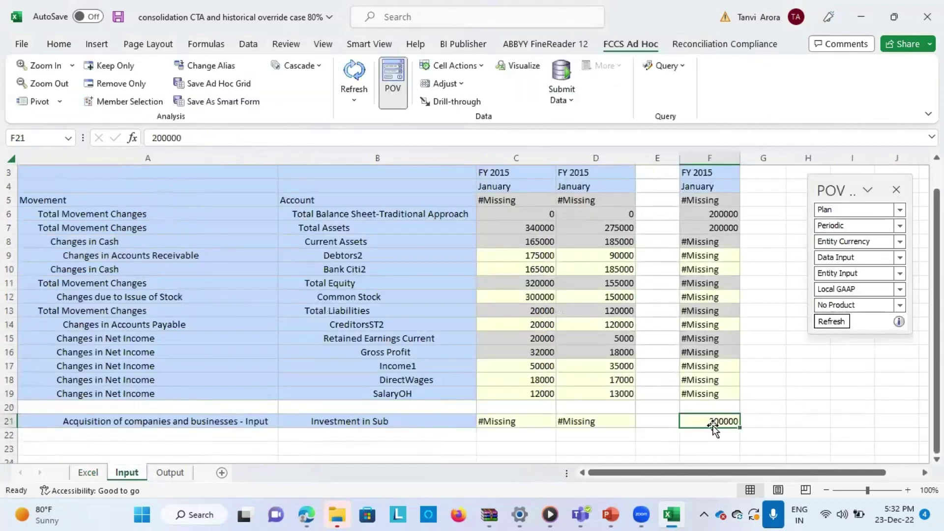
click(87, 473)
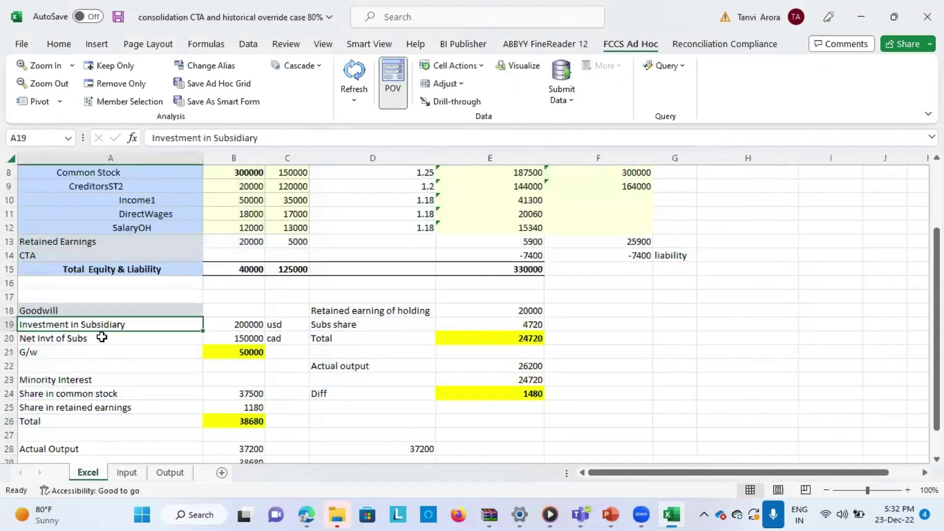
Trace the Net Invt of Subs formula back to the converted common stock, and check the G/w calculation
click(101, 338)
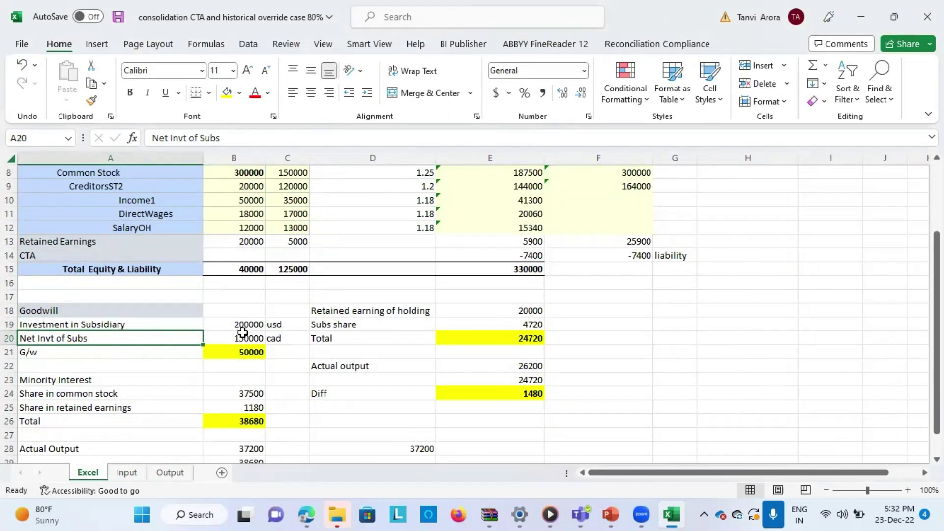
click(221, 336)
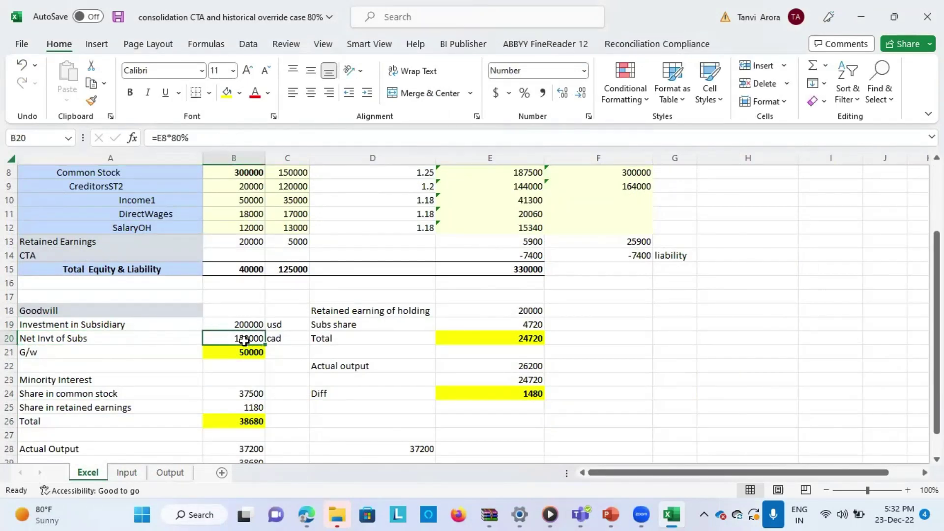
scroll(245, 340, up, 2)
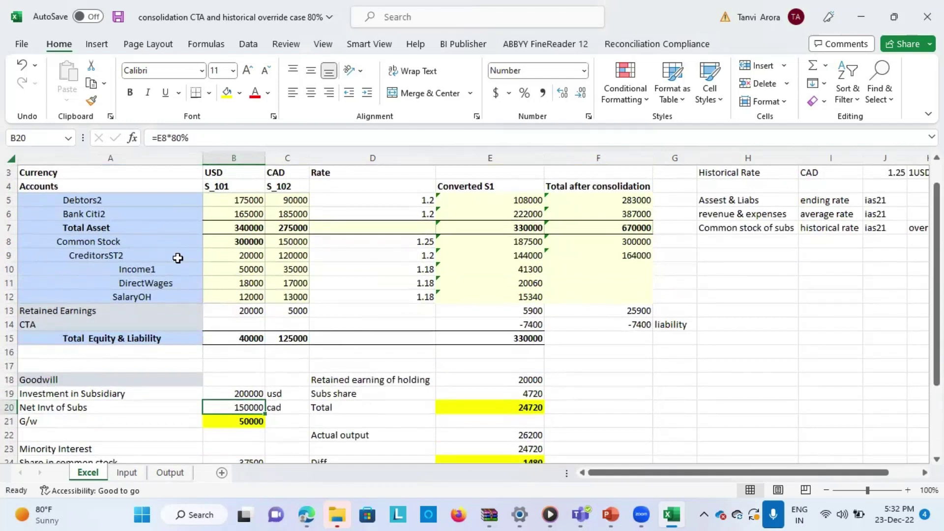
click(501, 244)
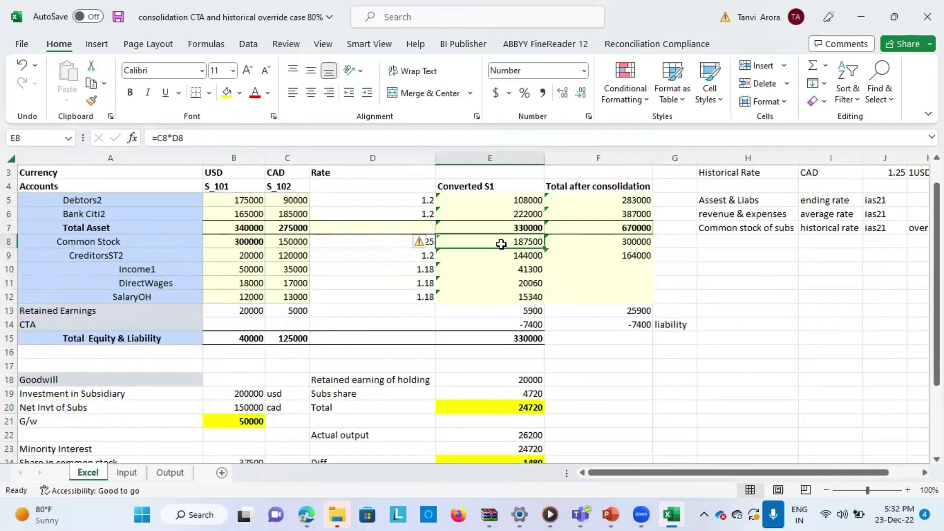
click(93, 241)
click(497, 243)
scroll(350, 426, down, 2)
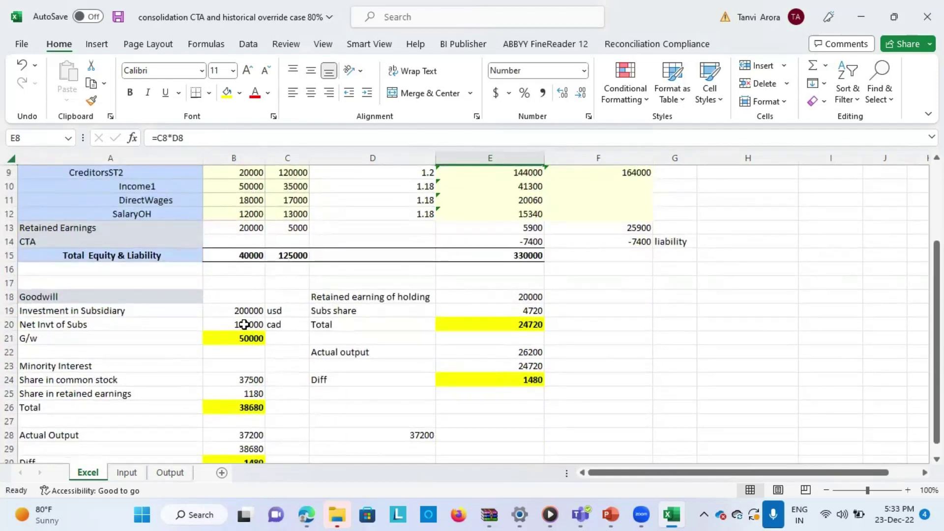
click(241, 324)
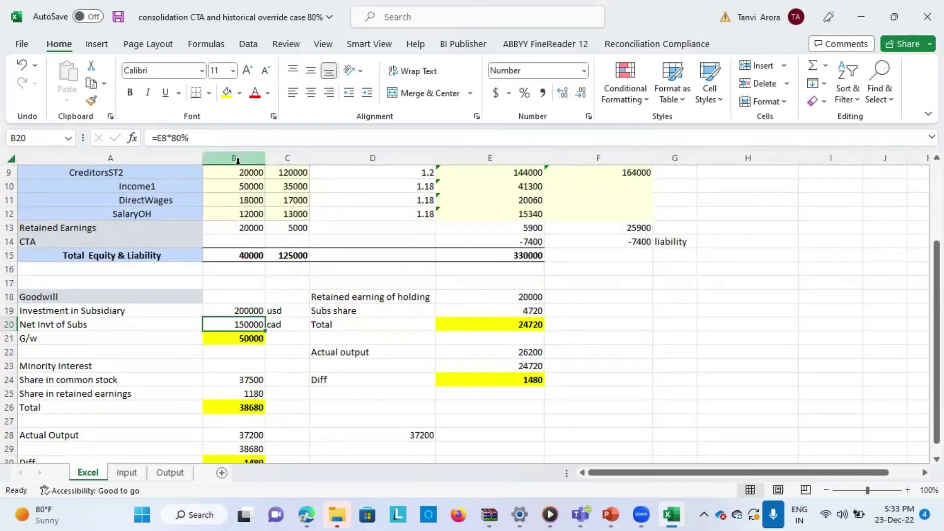
scroll(468, 236, up, 2)
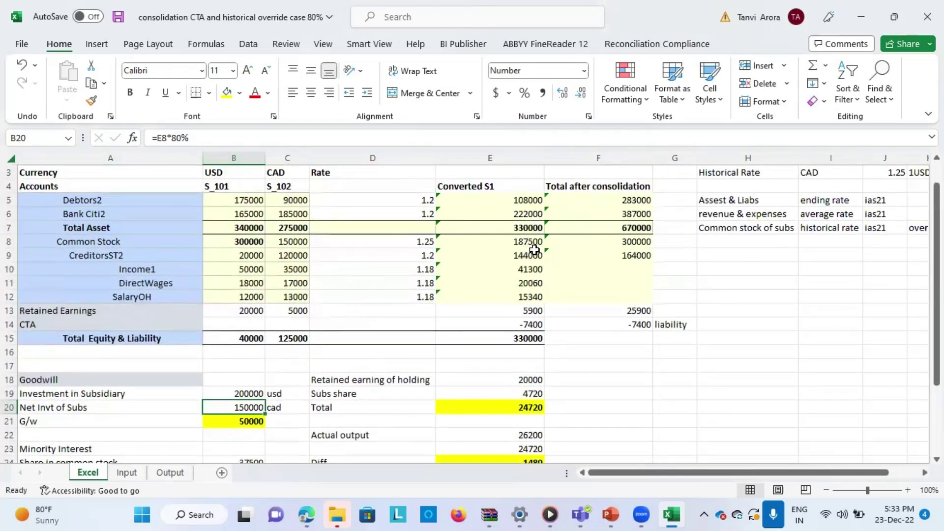
scroll(426, 338, down, 3)
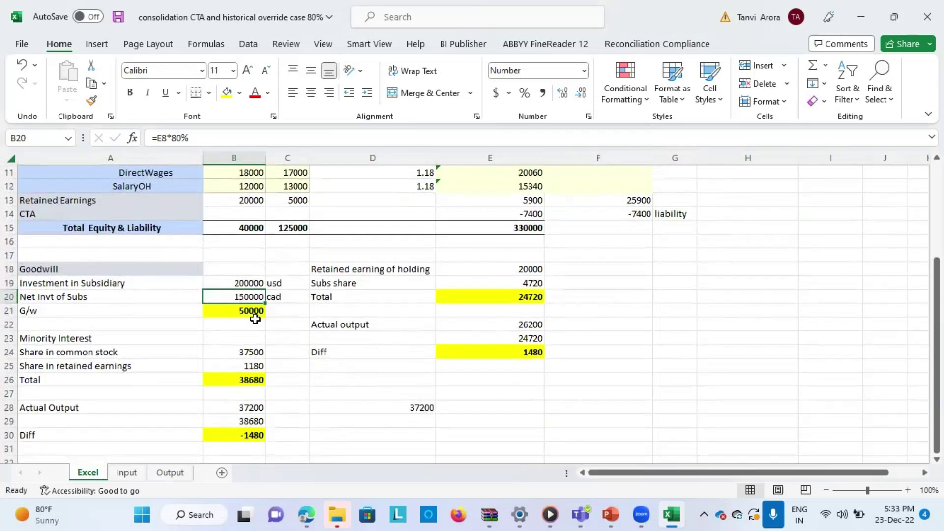
click(228, 310)
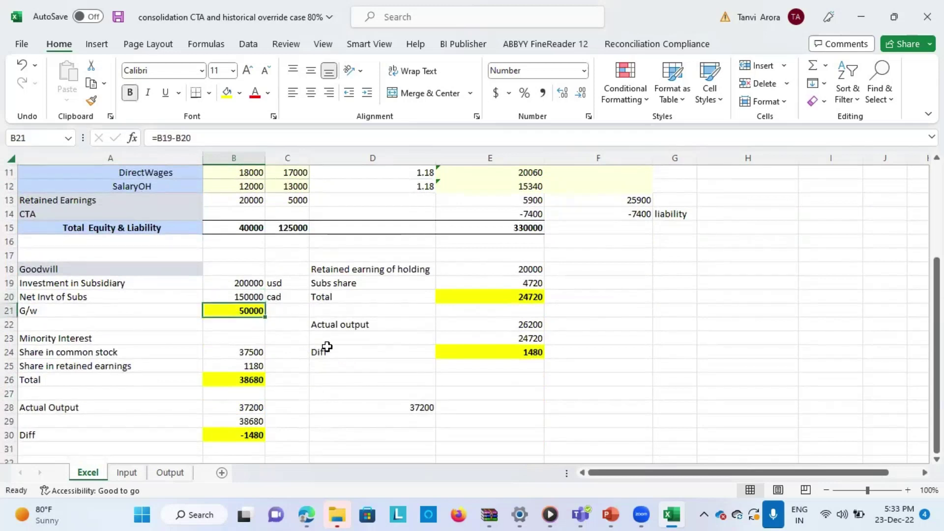
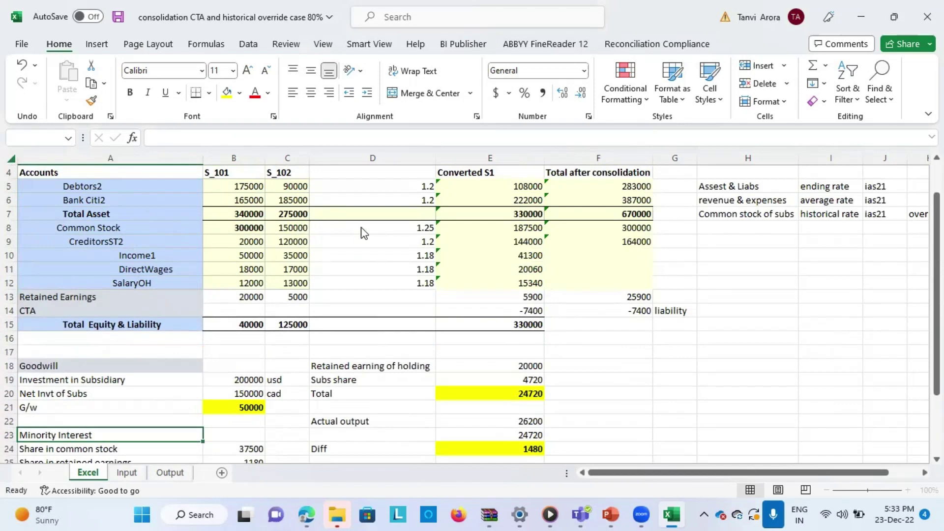
Examine the Minority Interest shares in common stock and retained earnings against the Converted S1 amounts, plus their total
scroll(369, 395, down, 5)
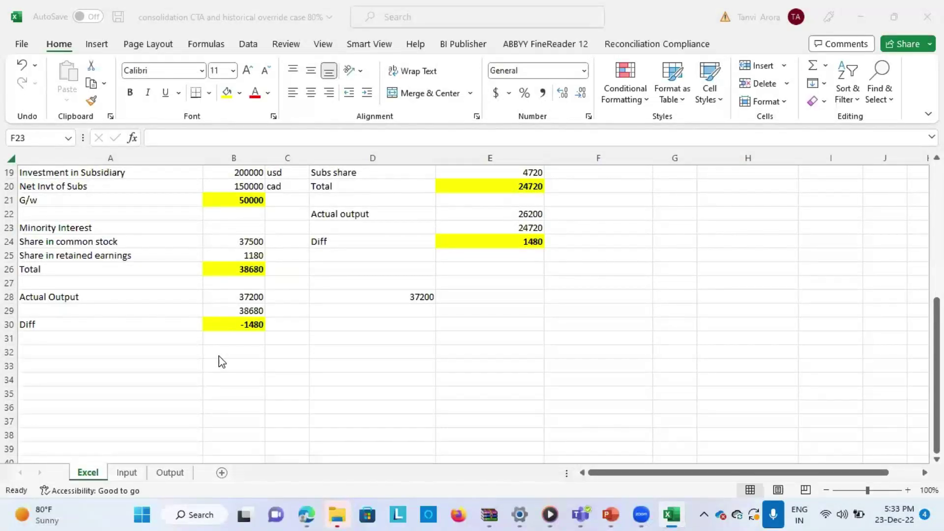
click(215, 240)
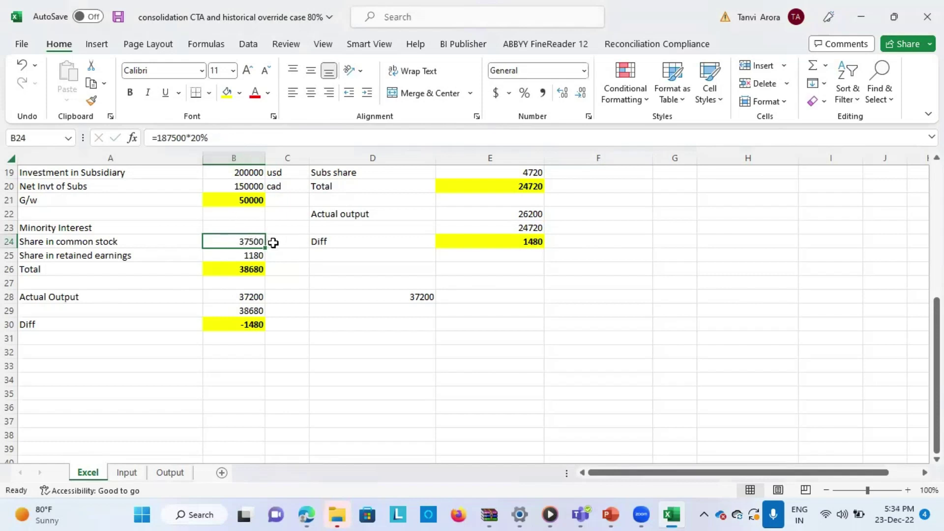
click(142, 260)
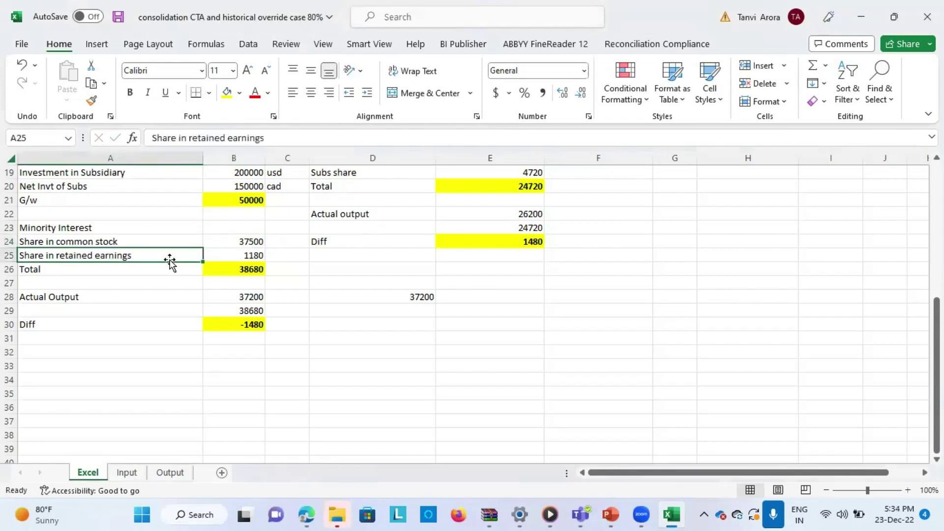
scroll(169, 261, up, 4)
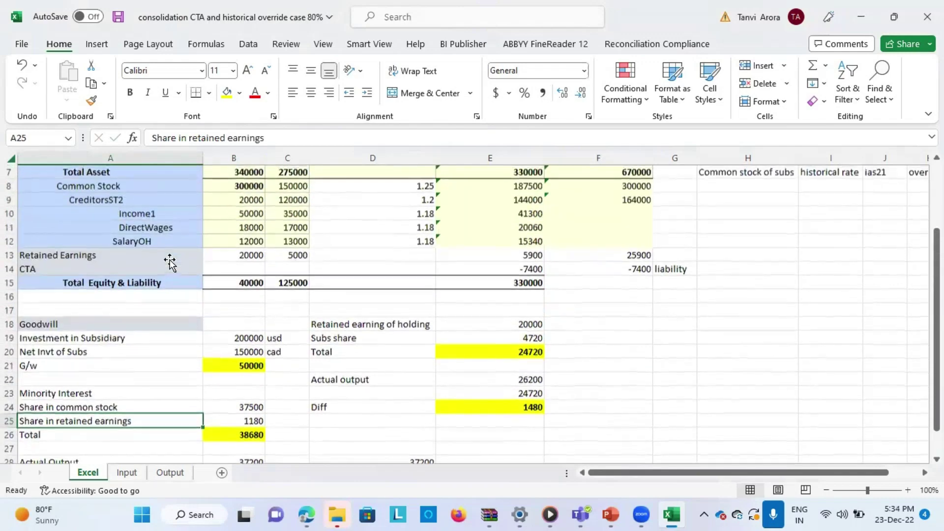
click(297, 255)
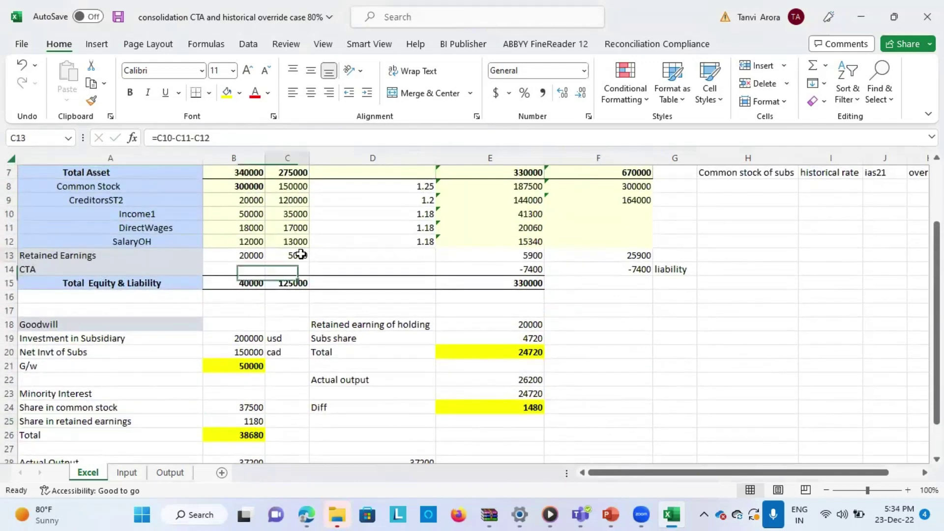
click(523, 255)
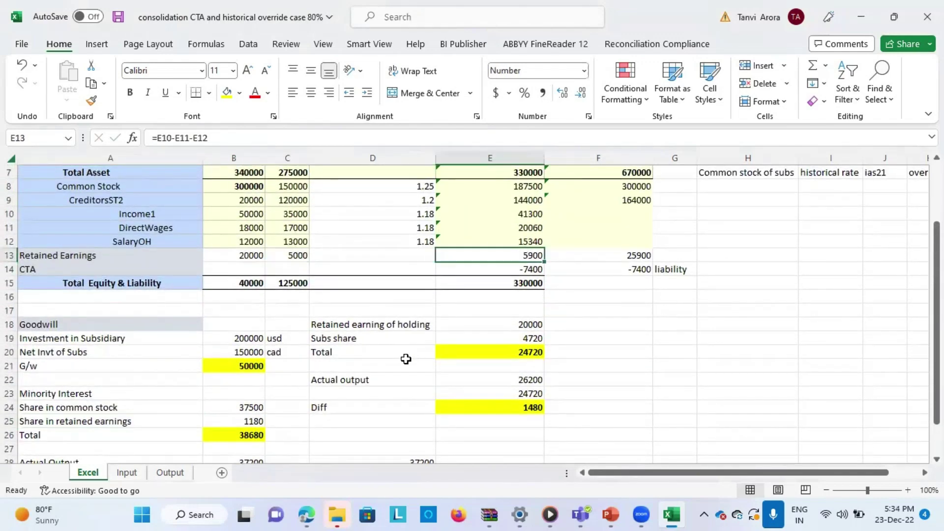
scroll(406, 359, down, 4)
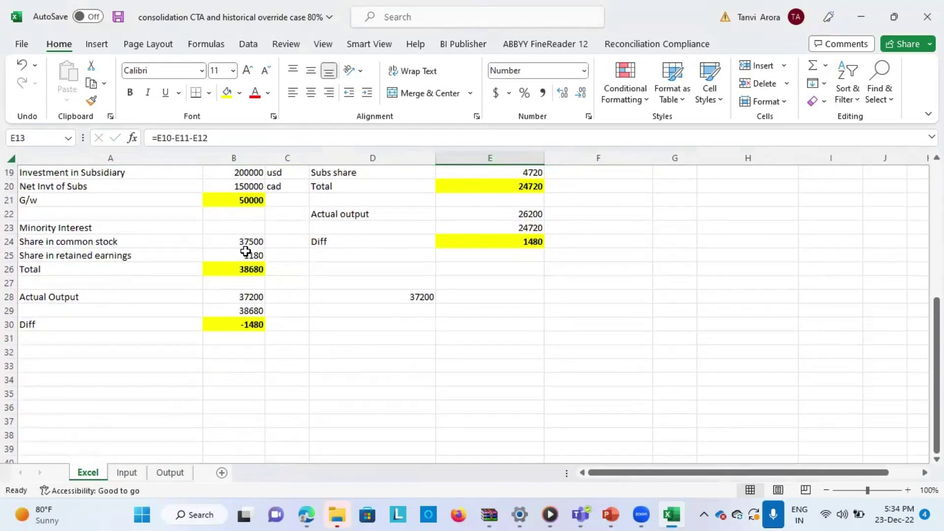
click(248, 255)
click(250, 268)
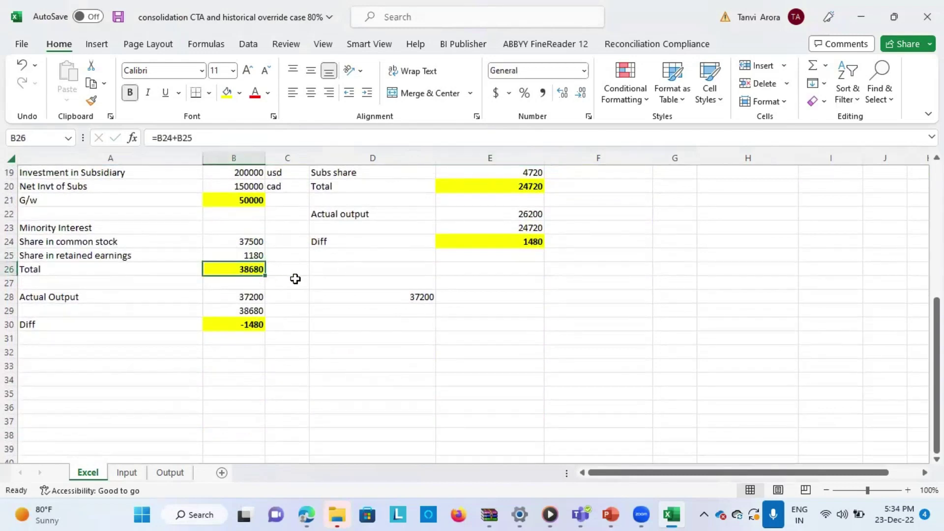
Compare the Retained earning of holding amount with the S_101 Retained Earnings in the consolidation table
scroll(327, 297, up, 2)
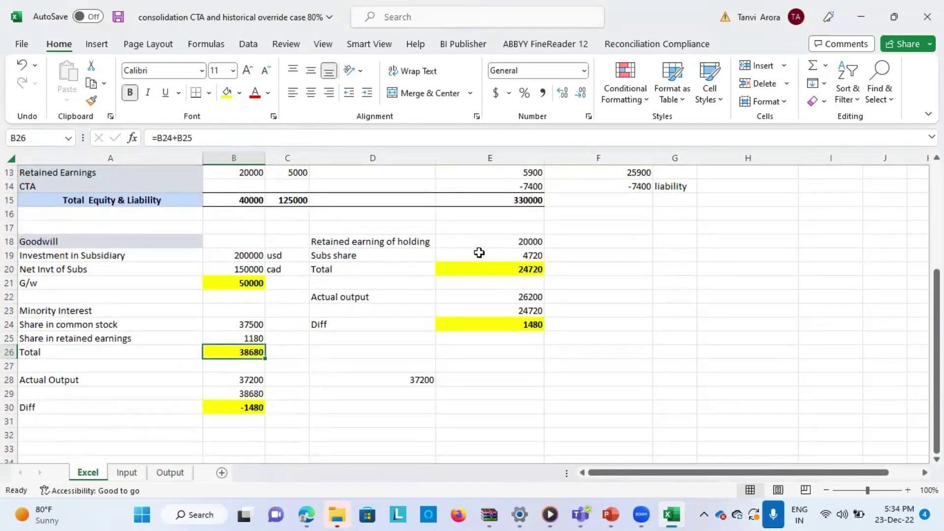
click(479, 243)
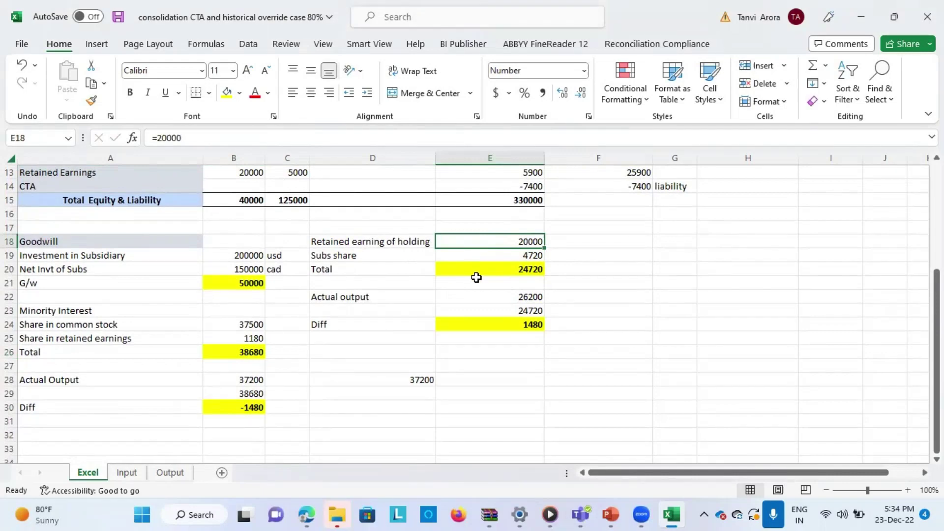
scroll(482, 279, up, 2)
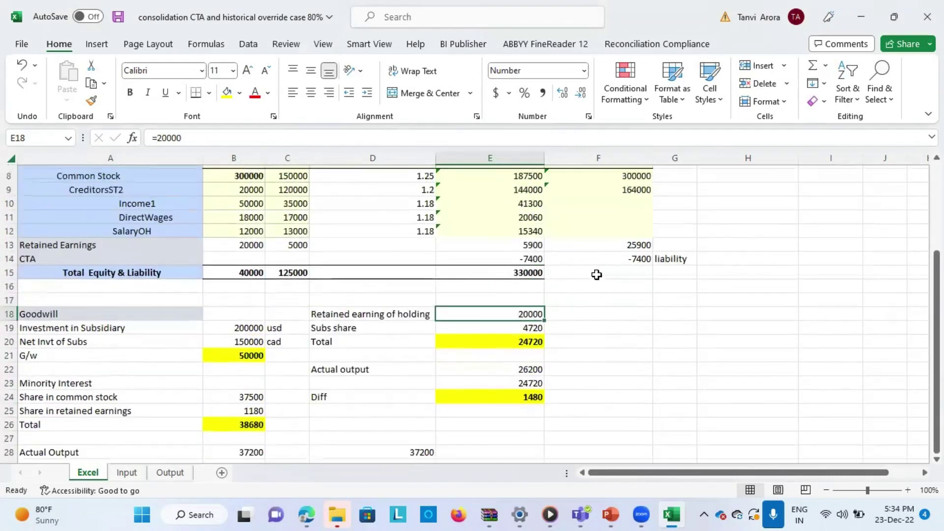
scroll(187, 213, up, 1)
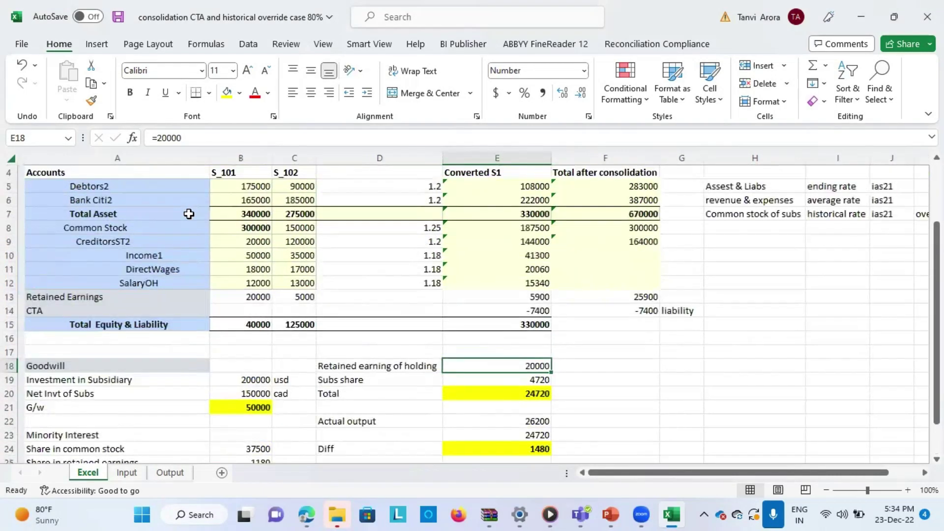
click(230, 297)
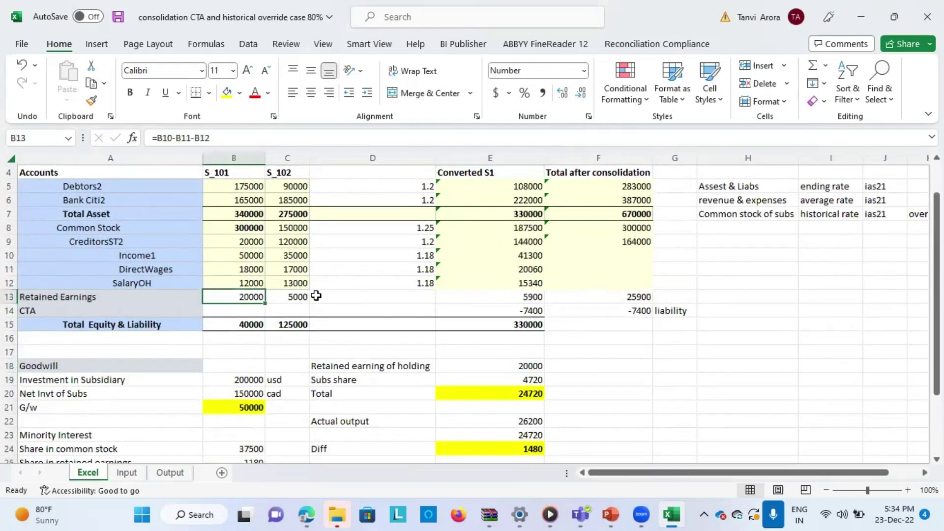
click(503, 368)
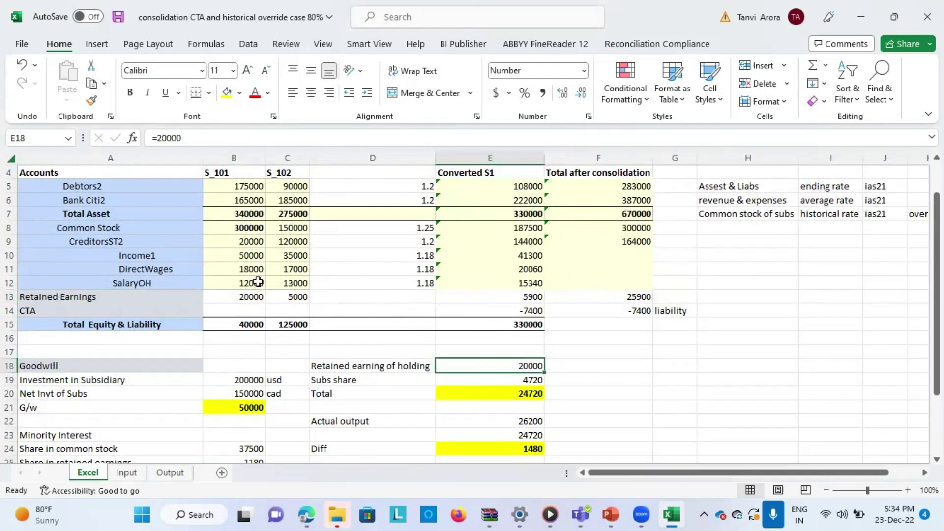
click(249, 297)
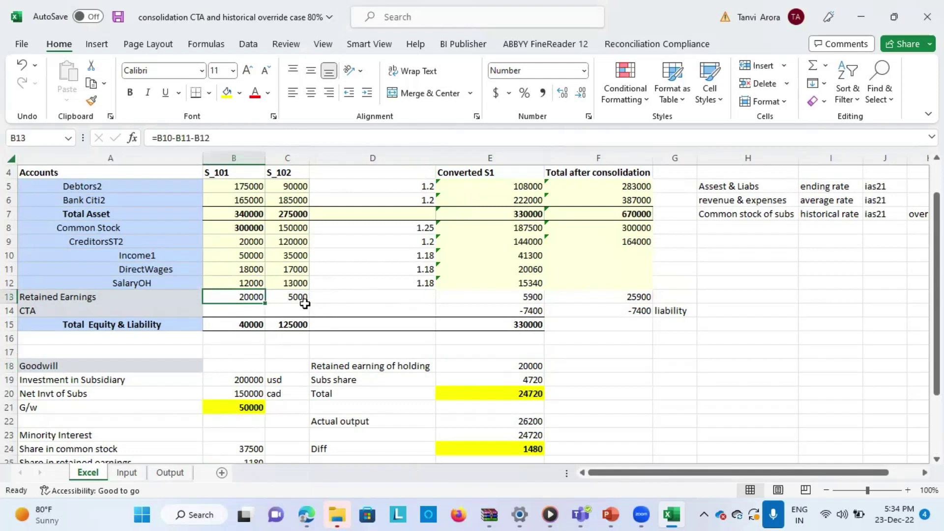
Check how Subs share derives from the Converted S1 retained earnings, and inspect the Total formula below it
click(512, 379)
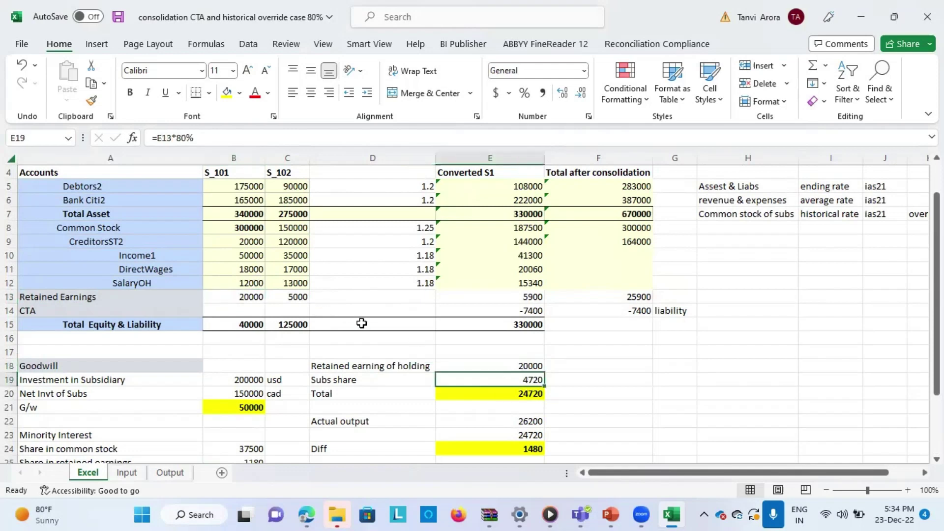
click(478, 297)
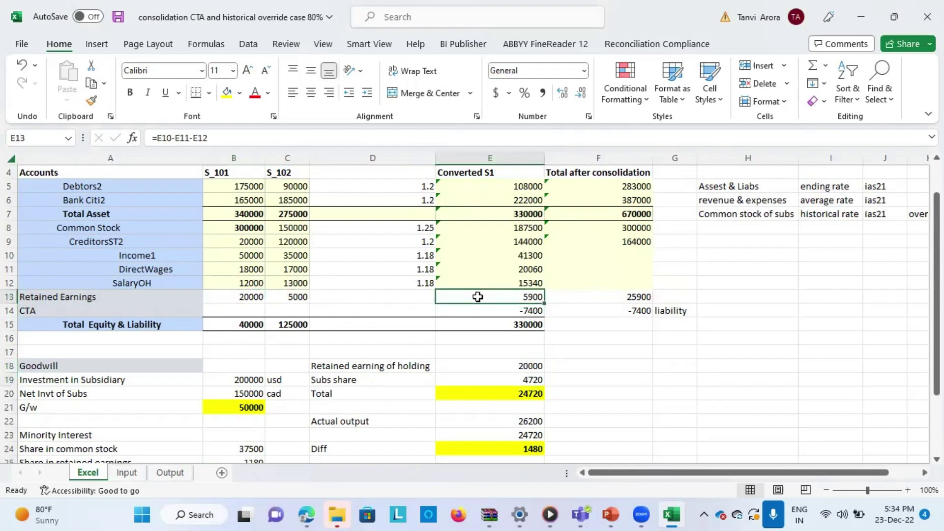
click(486, 380)
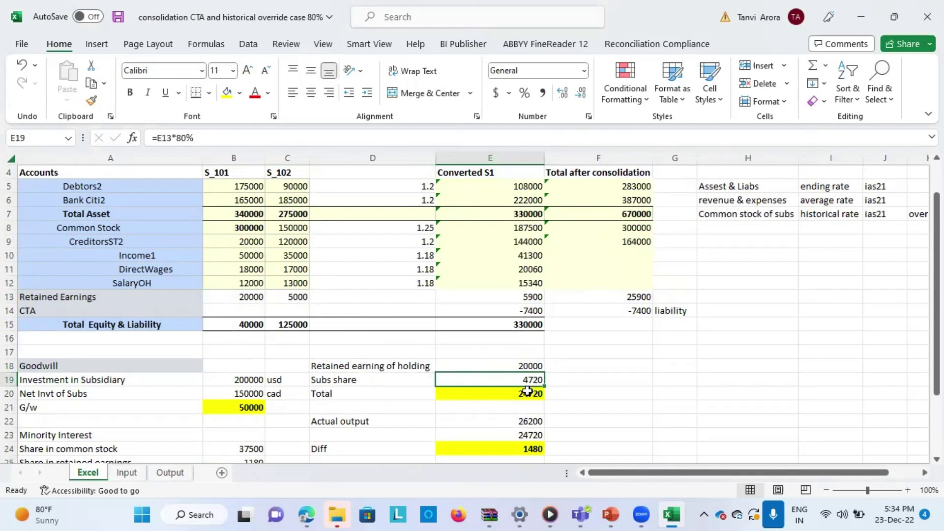
click(505, 394)
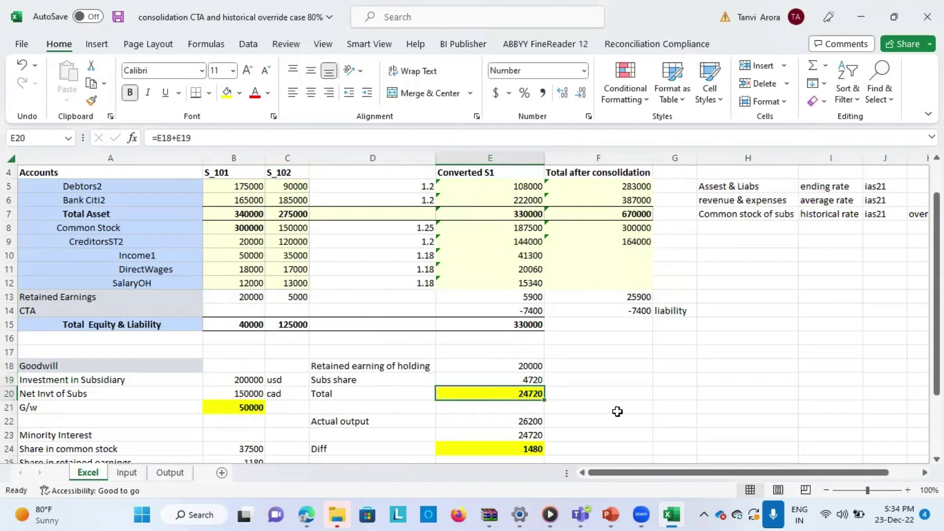
Review the consolidation table alongside the goodwill, minority interest and retained earnings calculations, and inspect the Converted S1 CTA amount
scroll(617, 412, down, 2)
scroll(618, 412, up, 2)
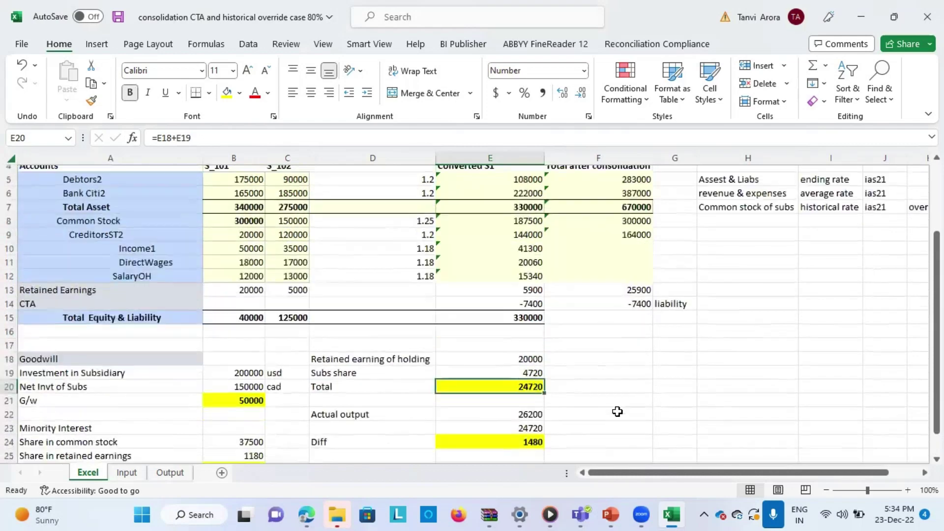
scroll(618, 412, up, 1)
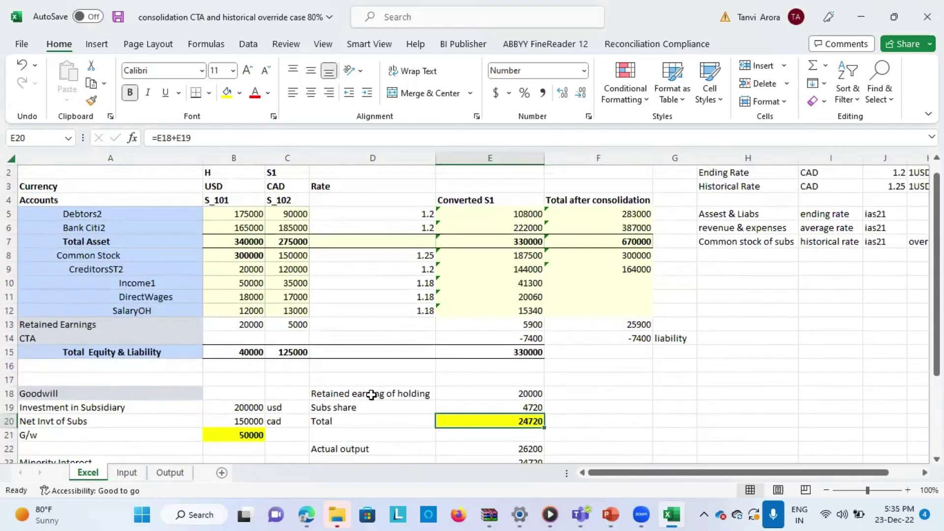
scroll(630, 393, up, 1)
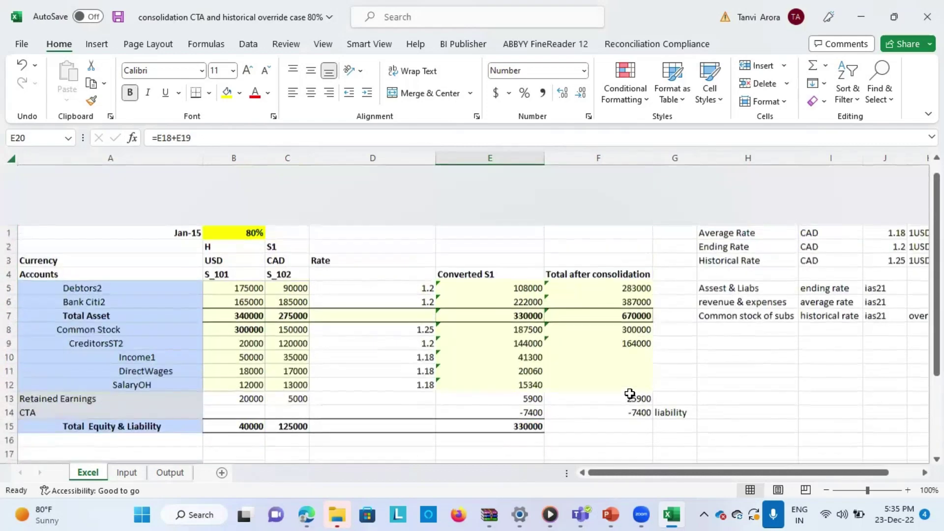
scroll(630, 393, down, 5)
scroll(629, 394, down, 1)
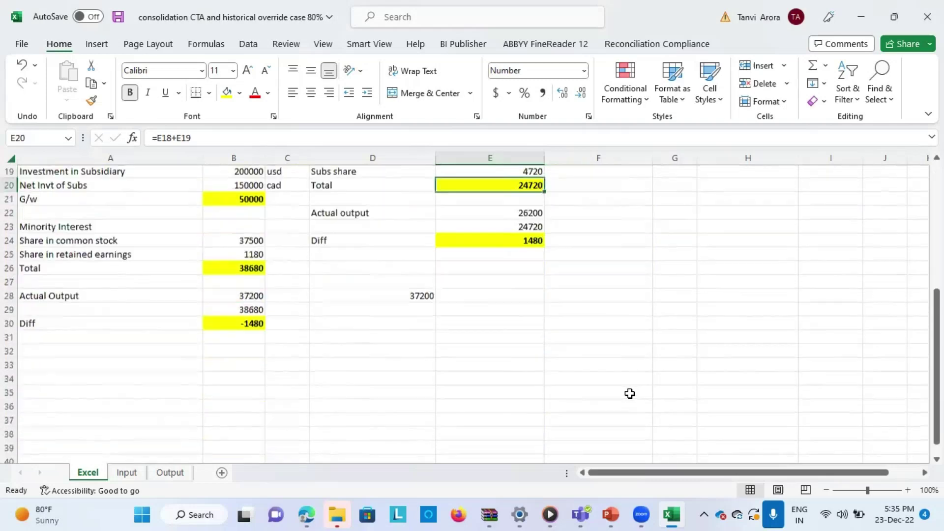
scroll(298, 355, up, 4)
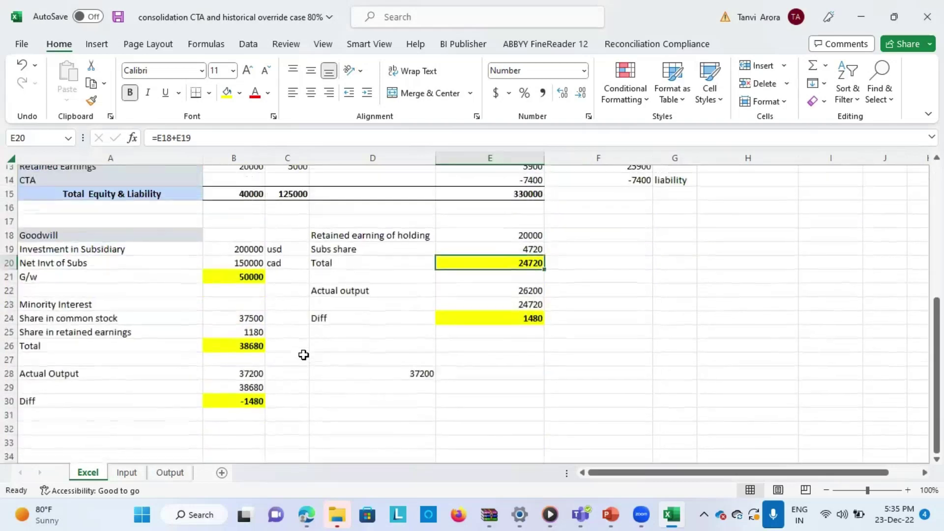
click(496, 283)
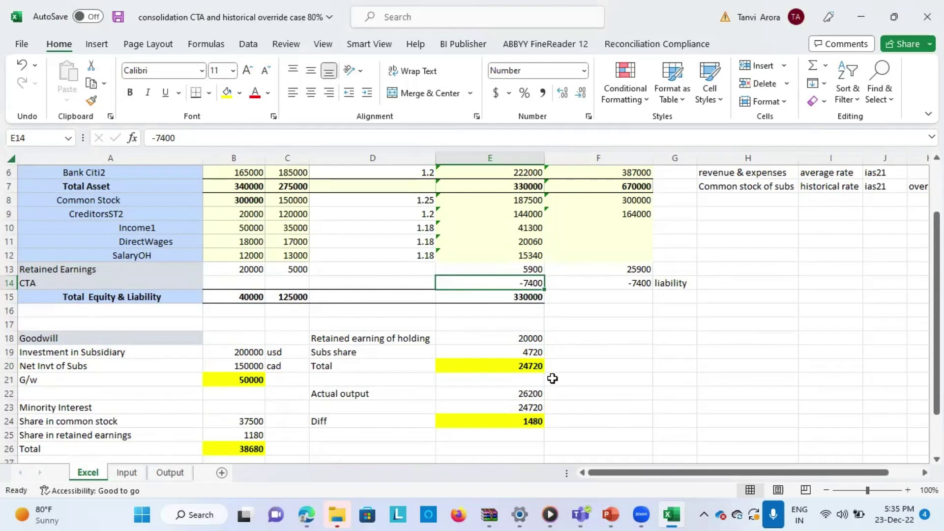
Switch to Oracle EPM Cloud Financial Consolidation and Close in the browser and open the application's Consolidation Manage Ownership page
click(306, 515)
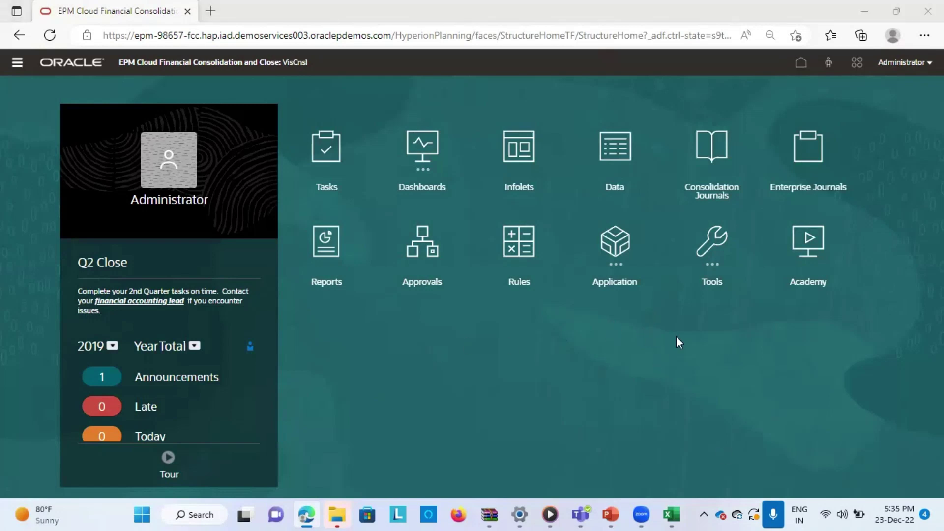
click(616, 257)
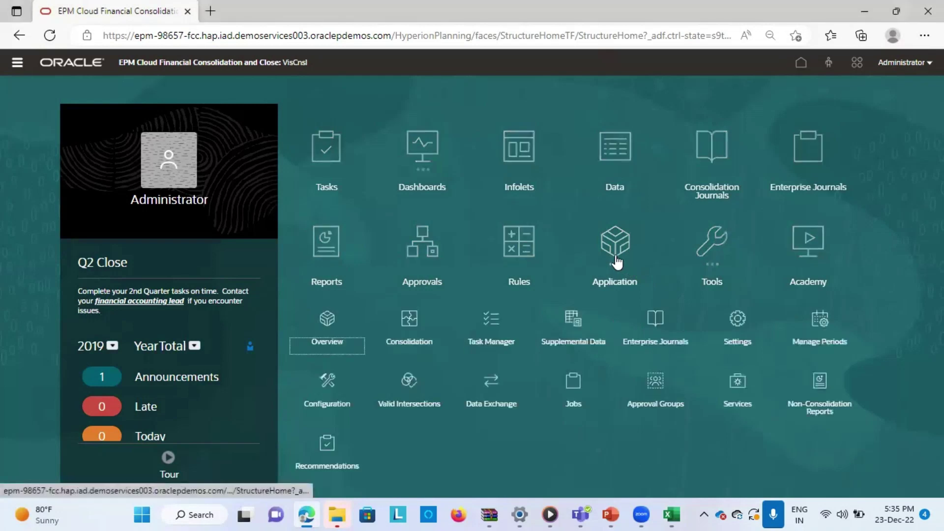
click(410, 334)
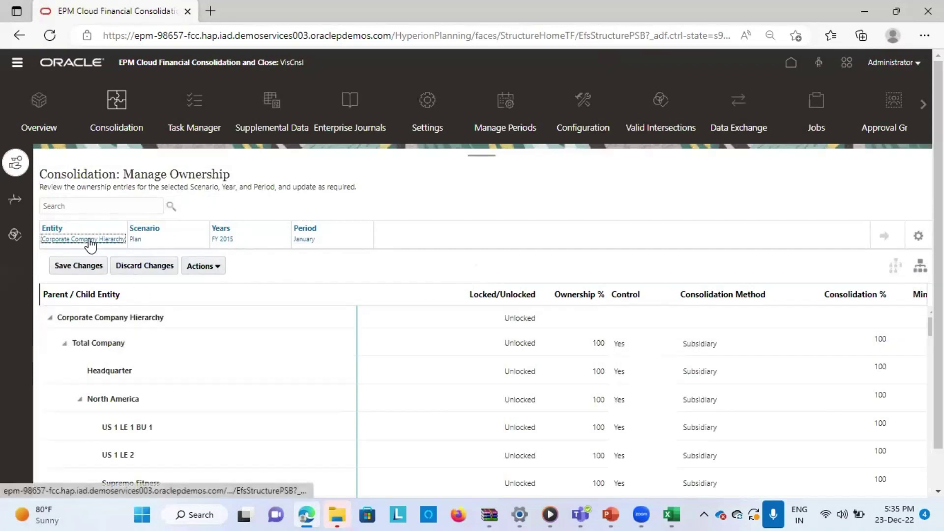
Set the ownership view's entity to TotalS100 under Total Geography and load its entries for Plan, FY 2015, January
click(91, 240)
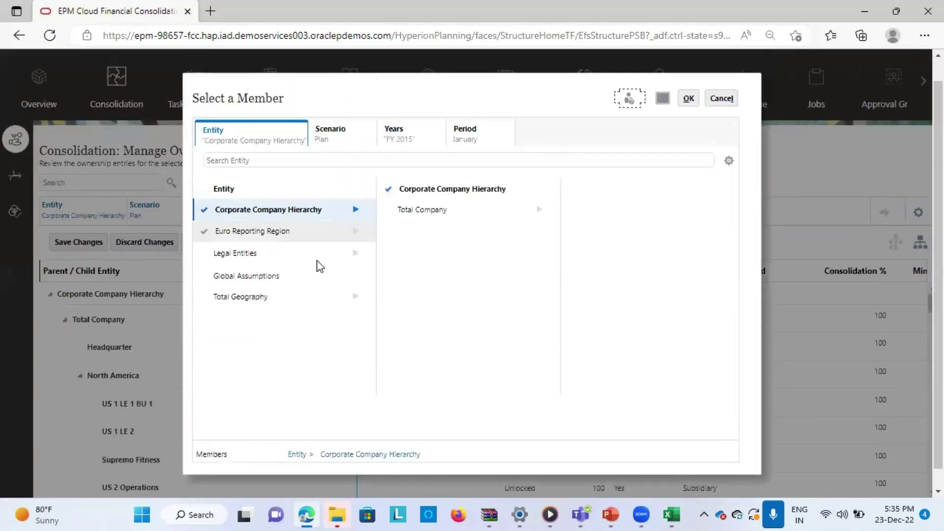
click(258, 296)
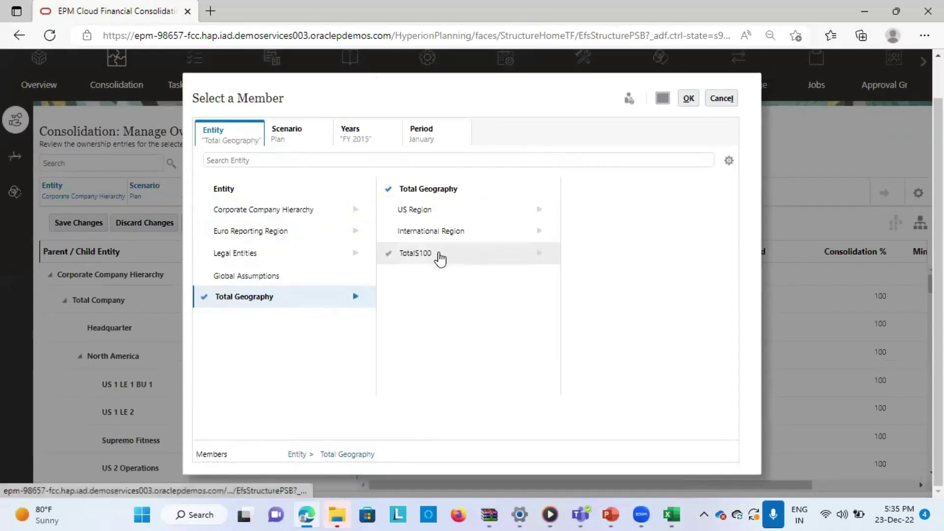
click(439, 254)
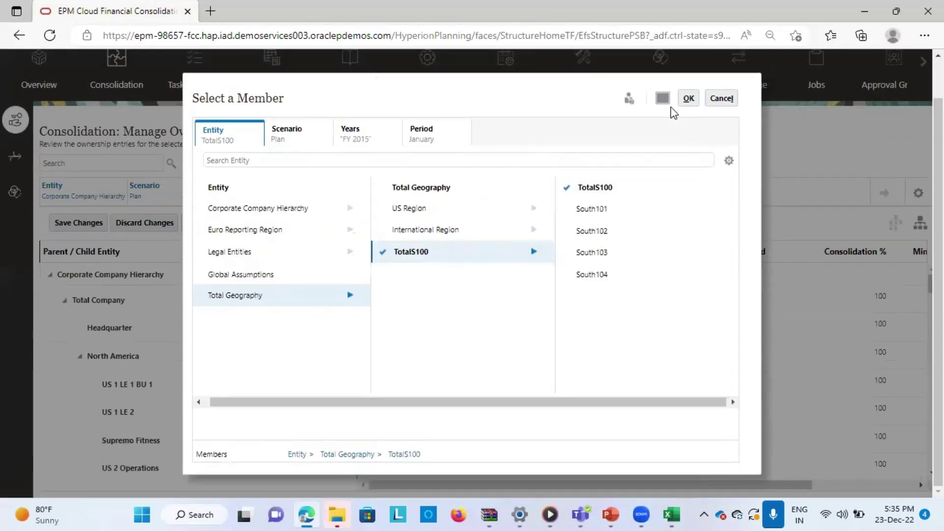
click(688, 99)
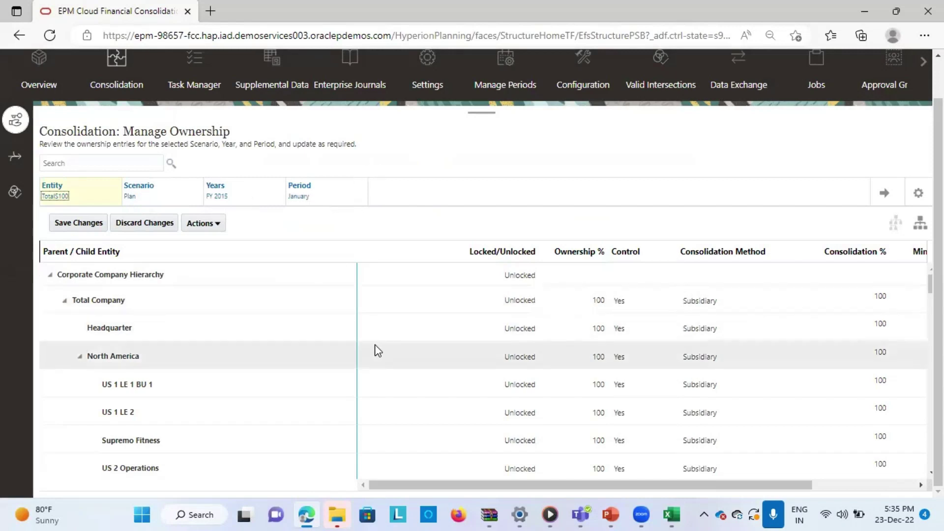
click(883, 193)
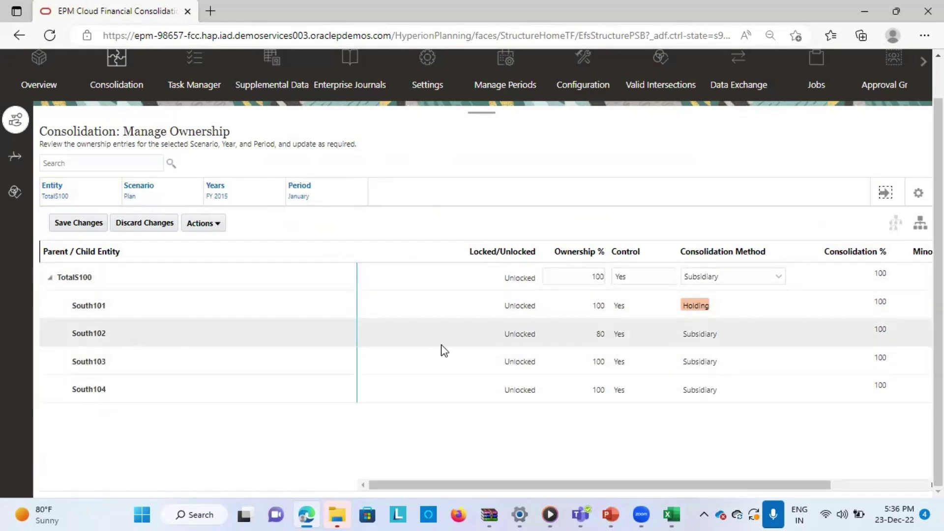
Keep South102 at 80% ownership with Subsidiary as its consolidation method, review its minority interest, and save the ownership data
click(592, 335)
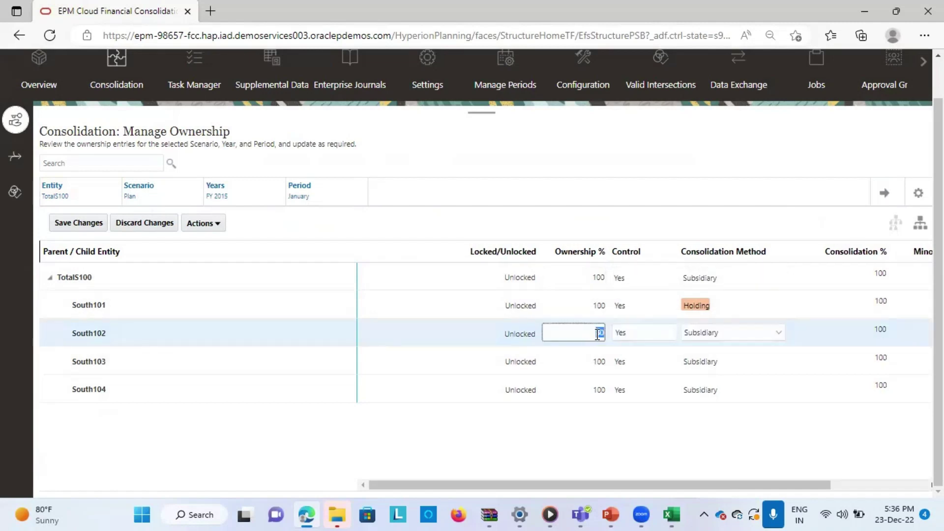
click(749, 338)
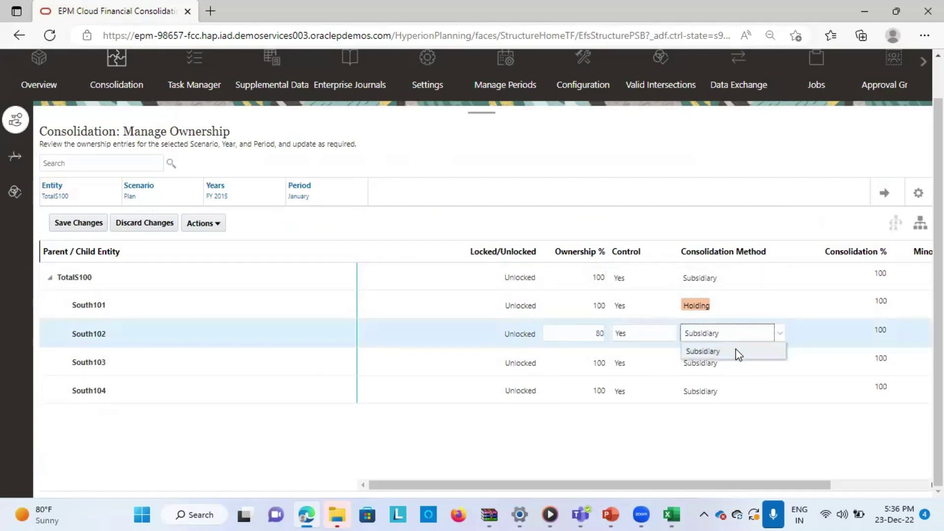
click(738, 352)
scroll(792, 354, right, 3)
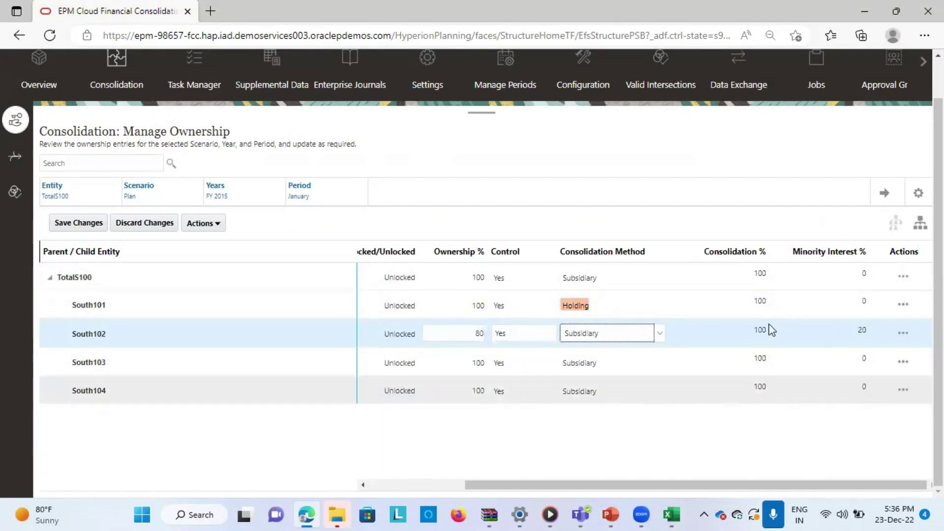
click(789, 226)
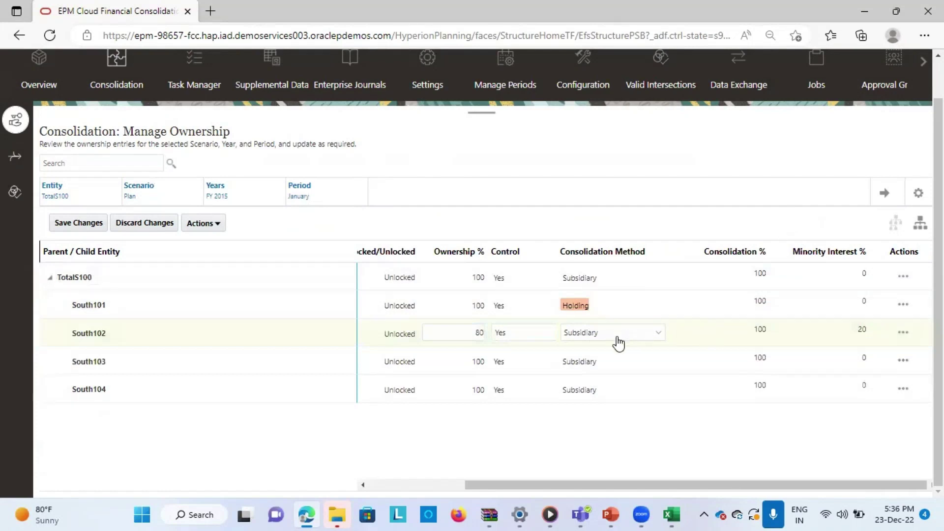
scroll(618, 343, left, 3)
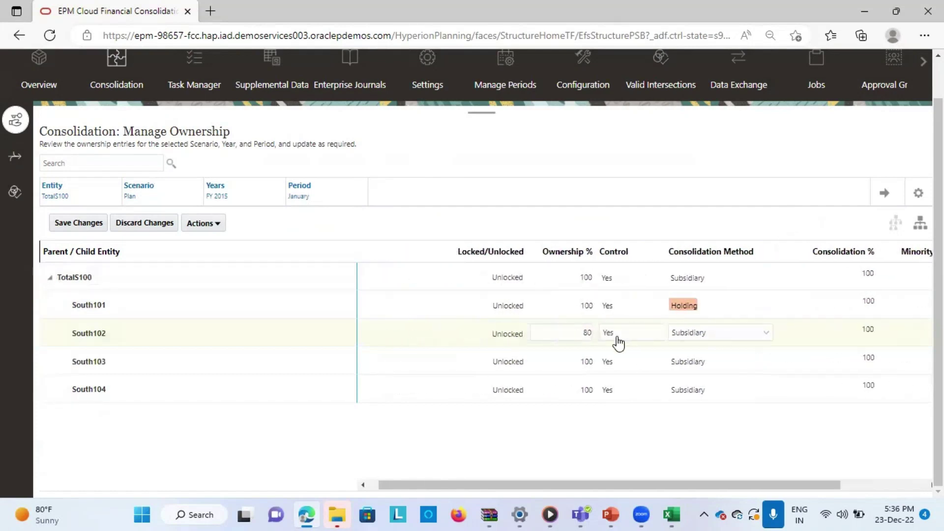
click(88, 224)
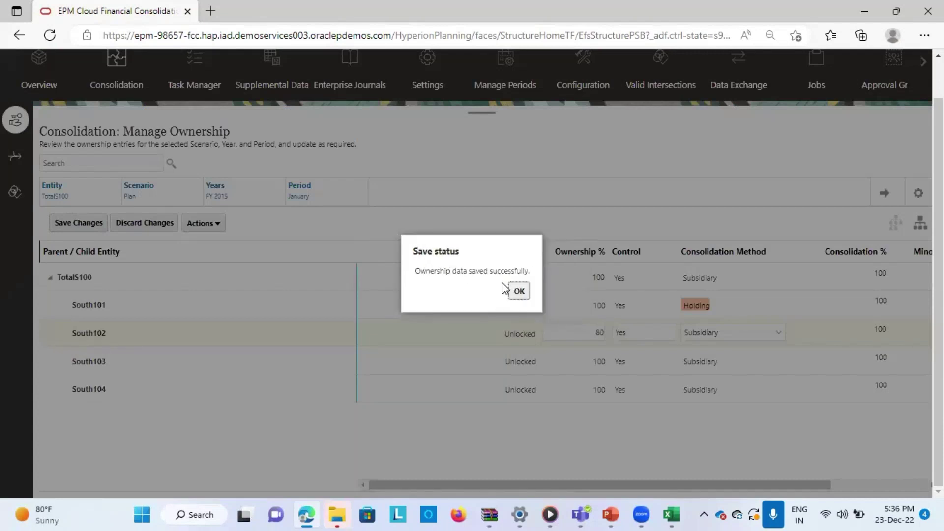
click(518, 291)
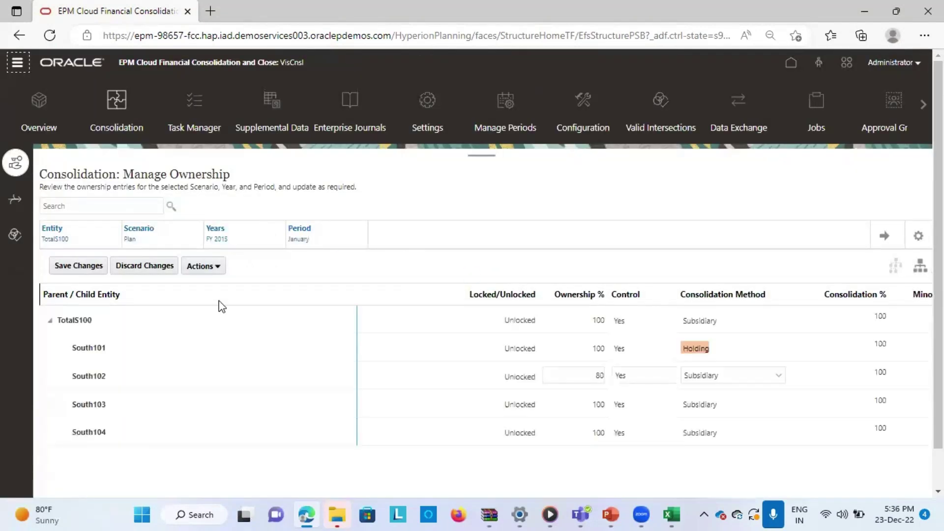
Recompute the ownership data for scenario Plan, year FY 2015, with January as the start period
click(217, 267)
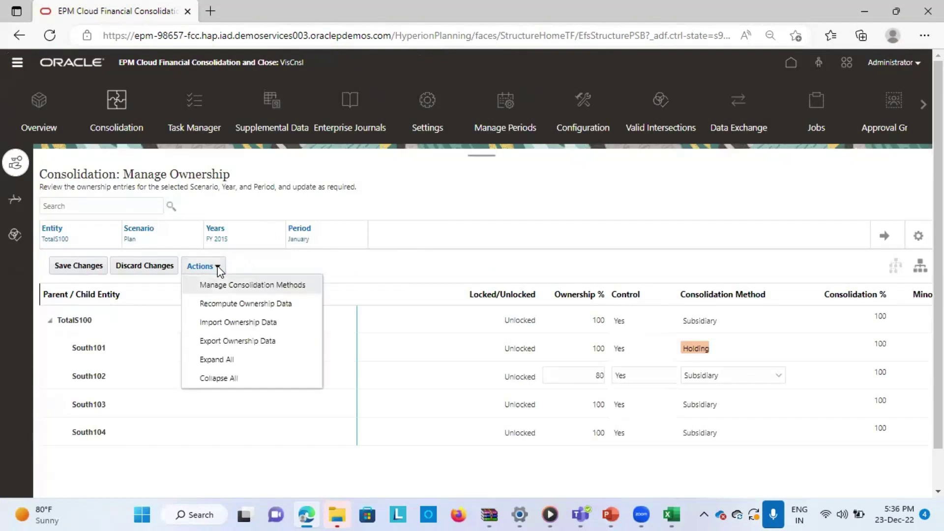
click(245, 305)
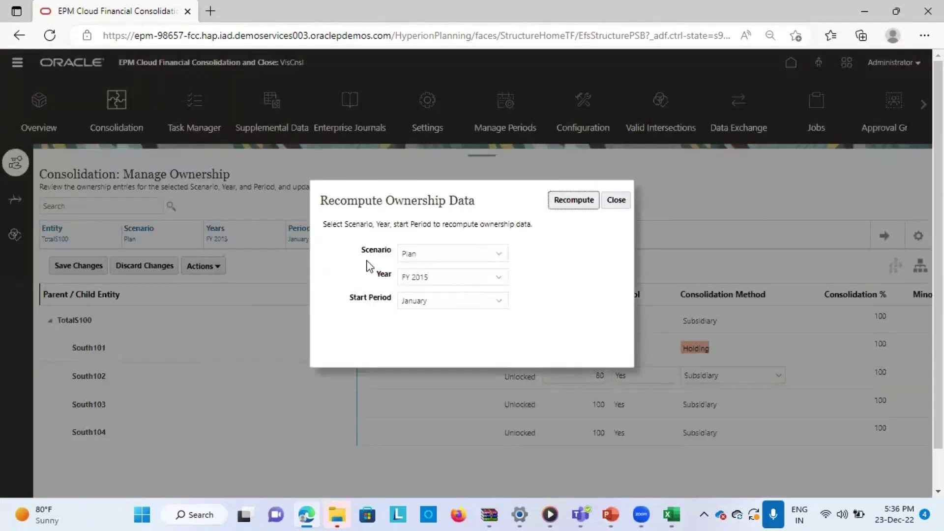
click(580, 202)
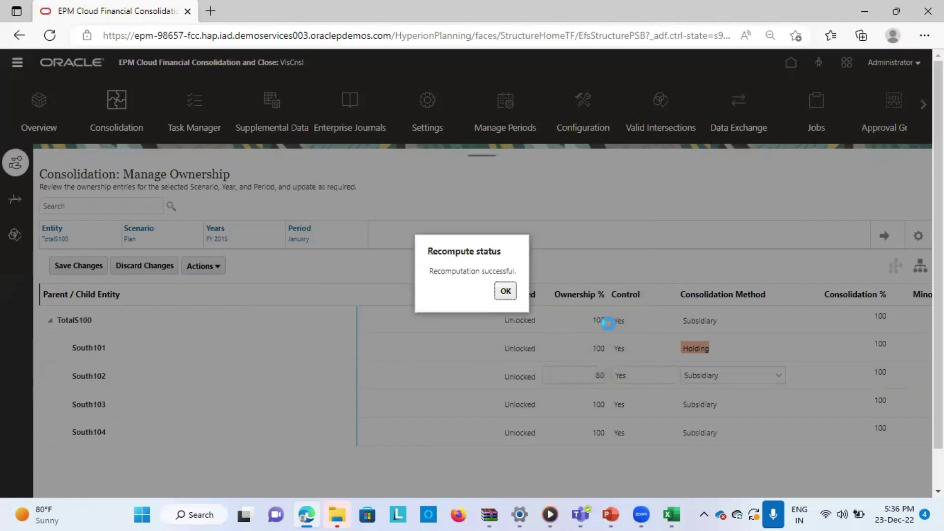
click(506, 291)
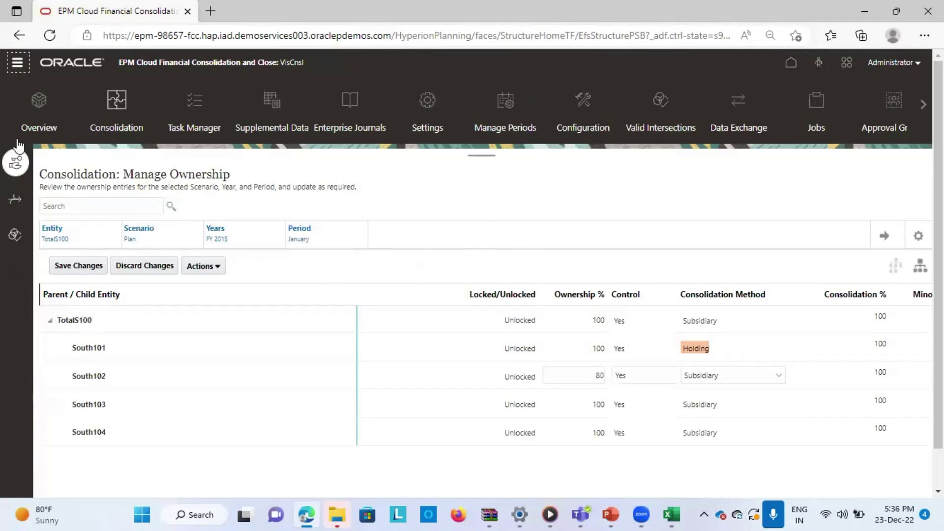
Go to the Data Entry library and open the Enter Exchange Rates - Single Period form
click(18, 64)
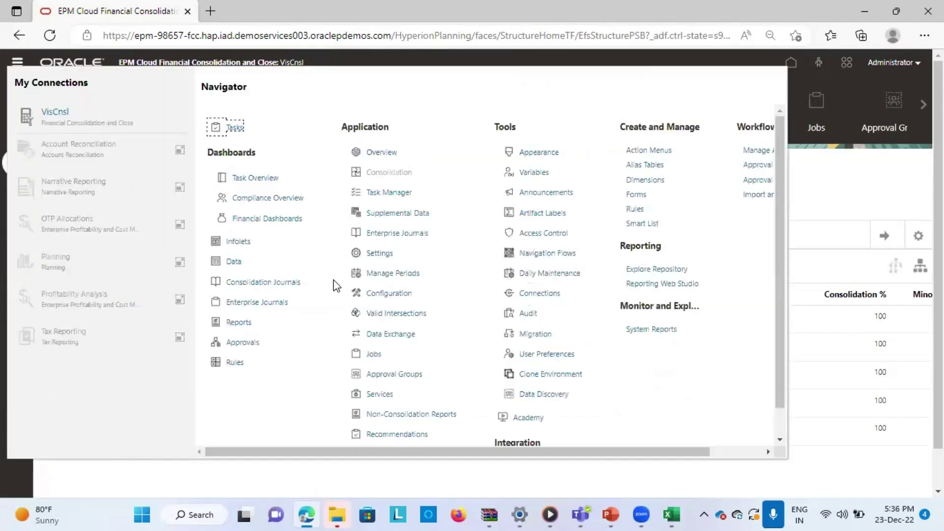
click(236, 265)
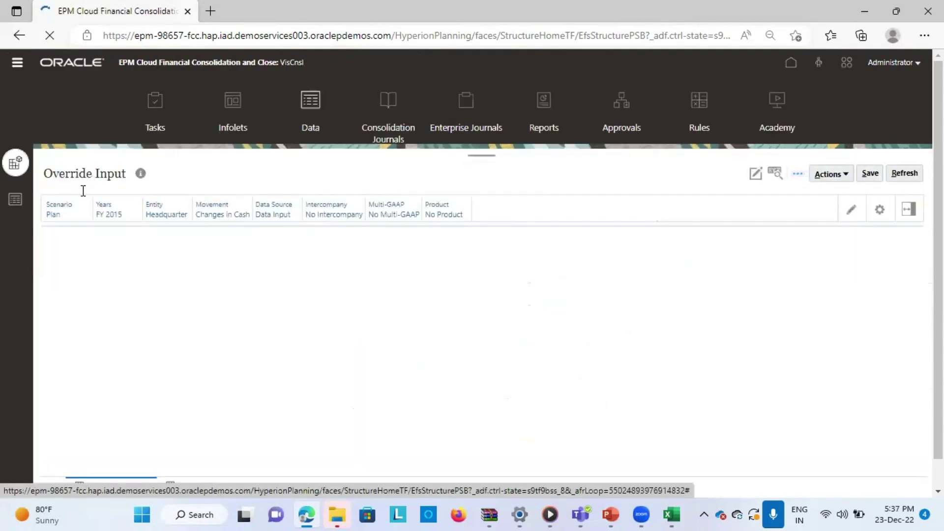
mouse_move(55, 507)
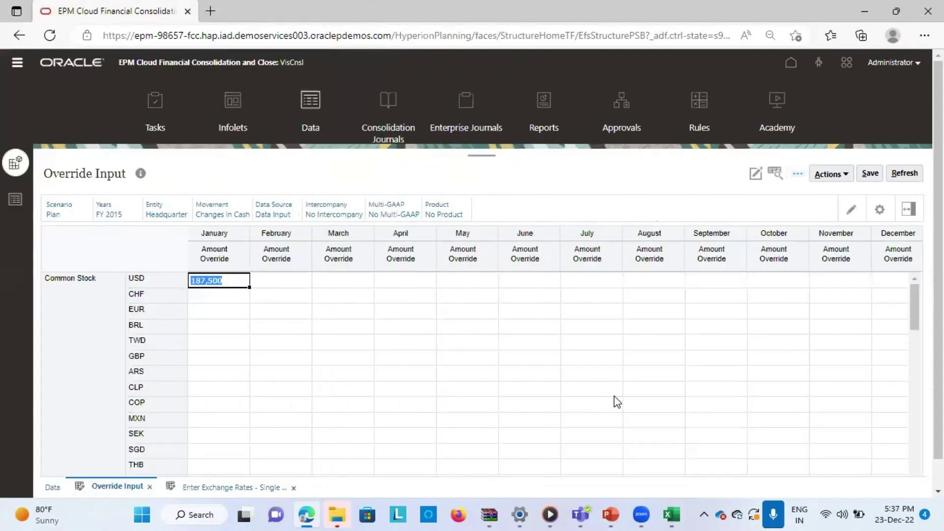
click(50, 488)
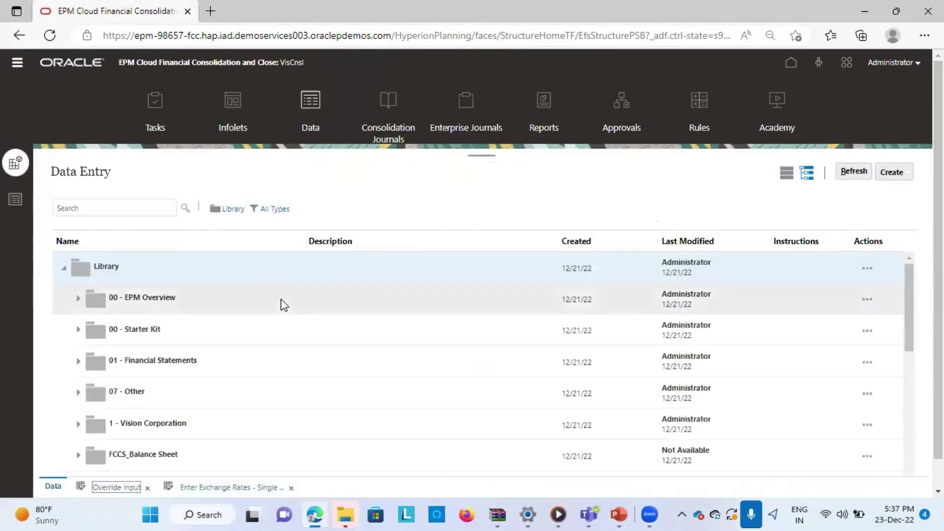
scroll(223, 352, down, 5)
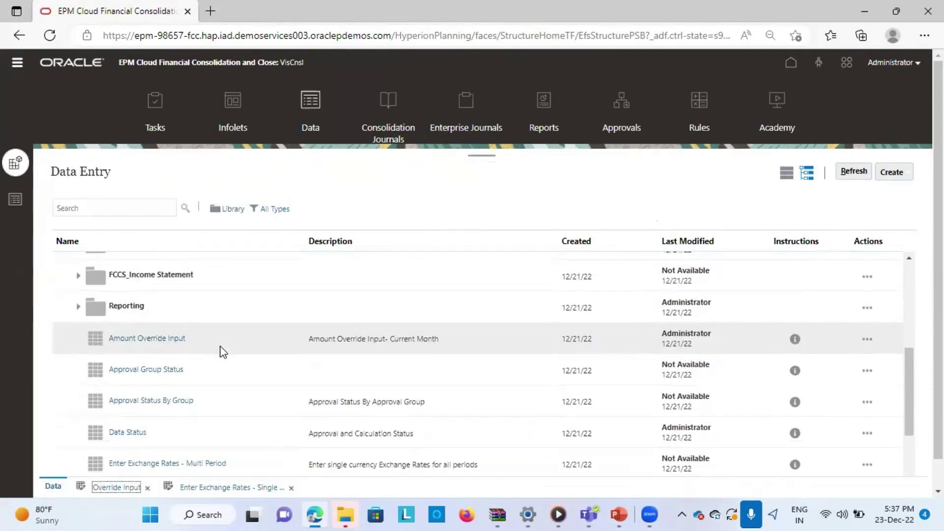
scroll(223, 352, down, 1)
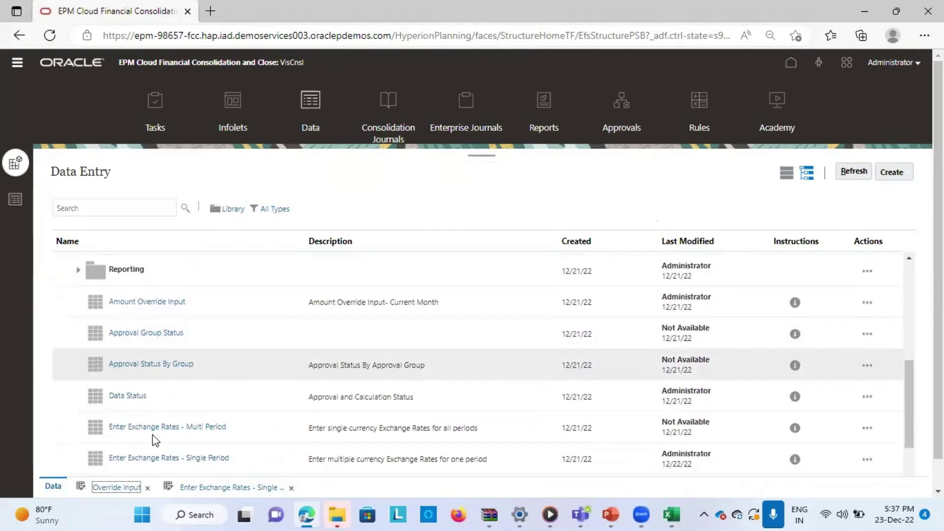
click(147, 456)
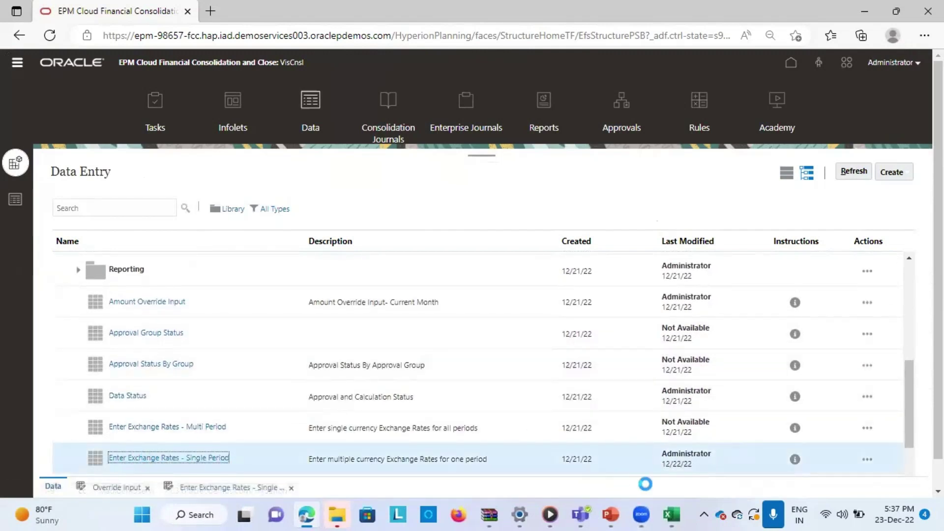
Switch to the Excel workbook and review the CAD average, ending and historical rates on the Excel sheet
click(671, 514)
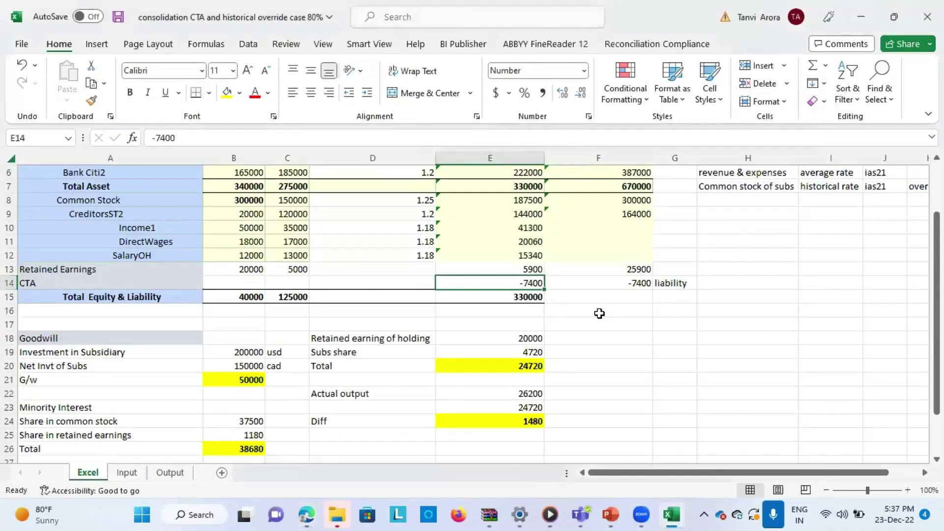
scroll(599, 313, up, 2)
scroll(599, 313, right, 2)
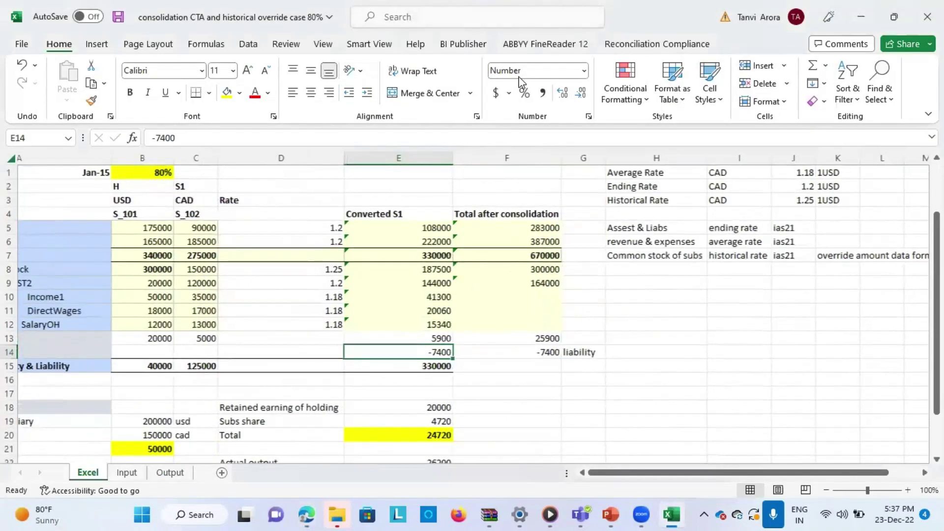
scroll(520, 81, left, 2)
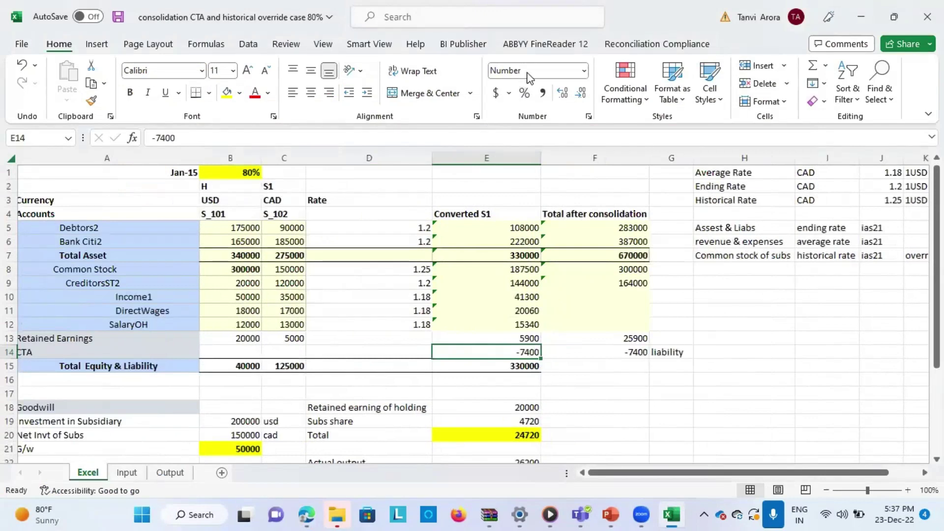
scroll(727, 396, right, 5)
scroll(726, 396, left, 4)
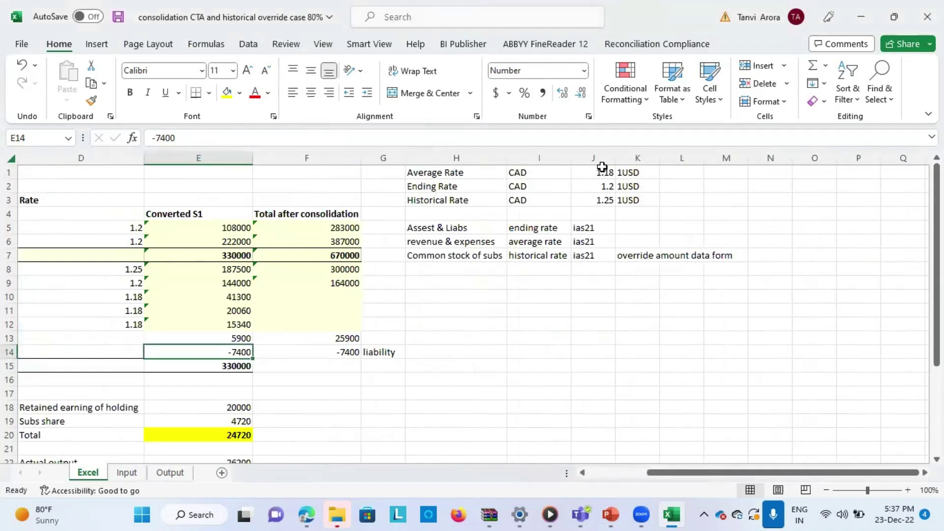
click(587, 171)
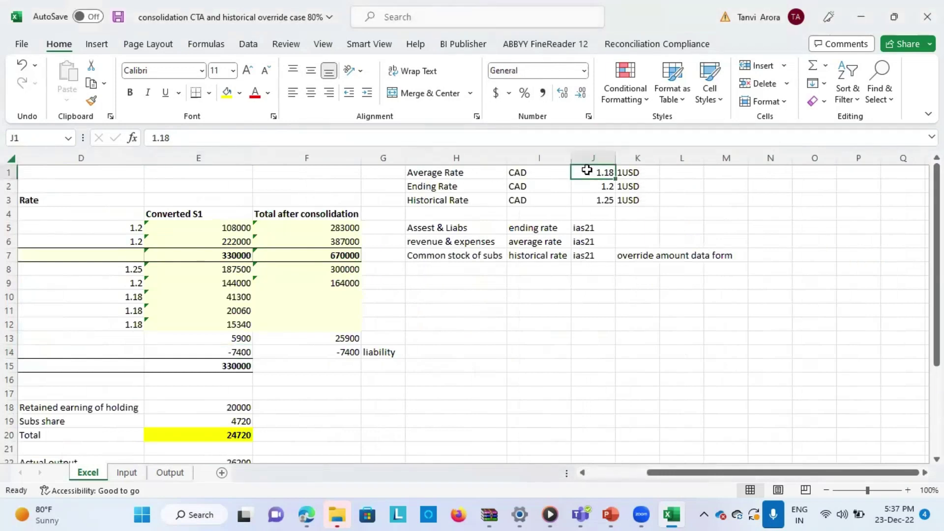
click(639, 185)
click(595, 176)
click(457, 186)
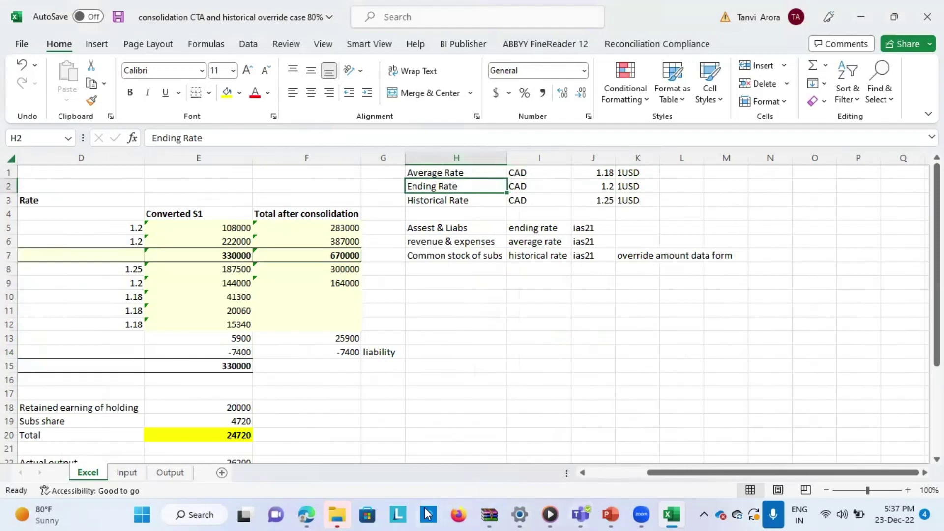
Switch back to the browser, check the CAD rates in the USD column, and save the exchange rates form
click(315, 515)
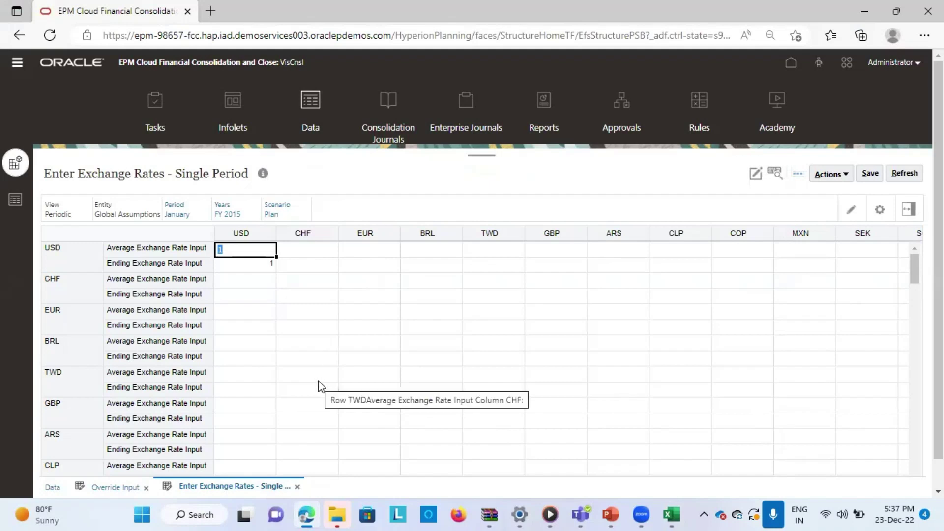
click(294, 264)
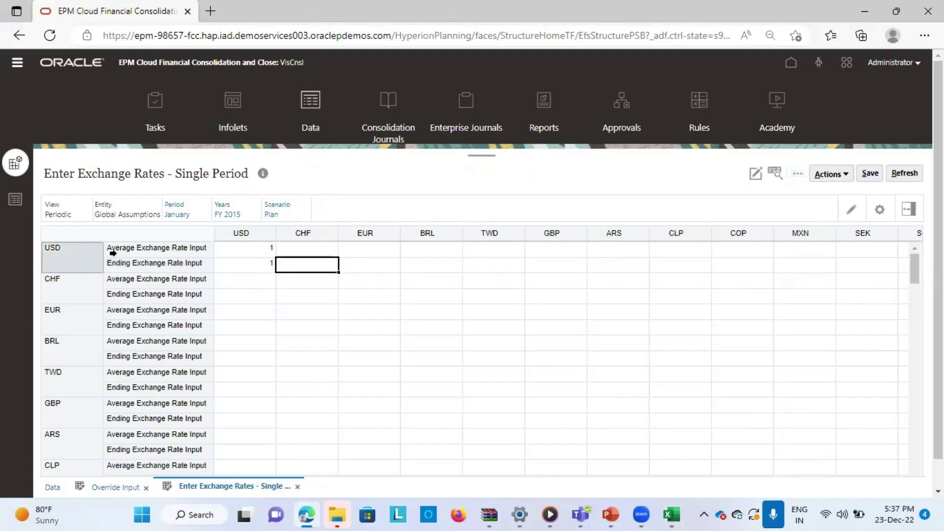
scroll(230, 403, down, 10)
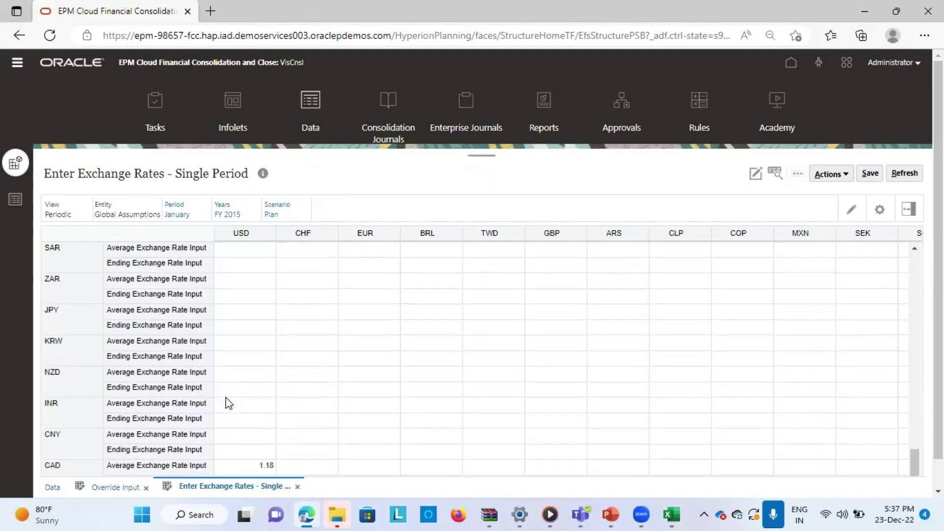
scroll(243, 430, down, 1)
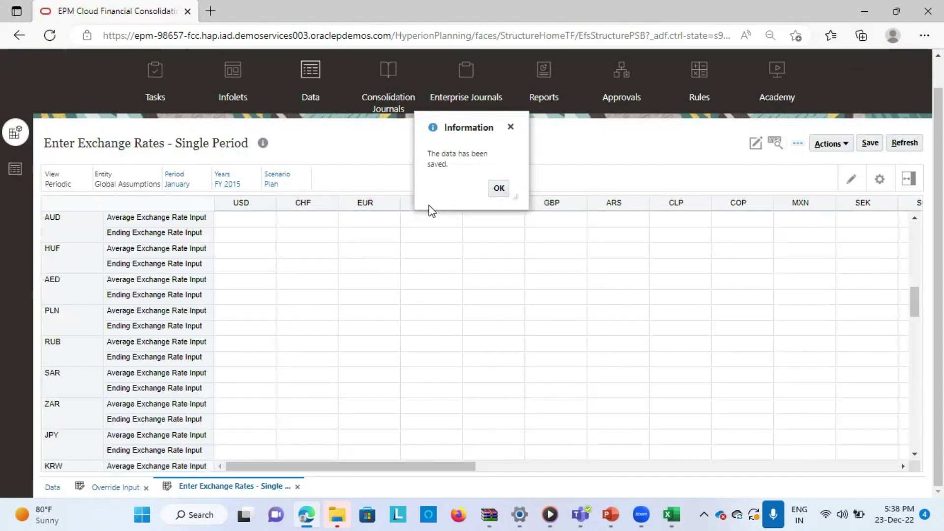
click(500, 189)
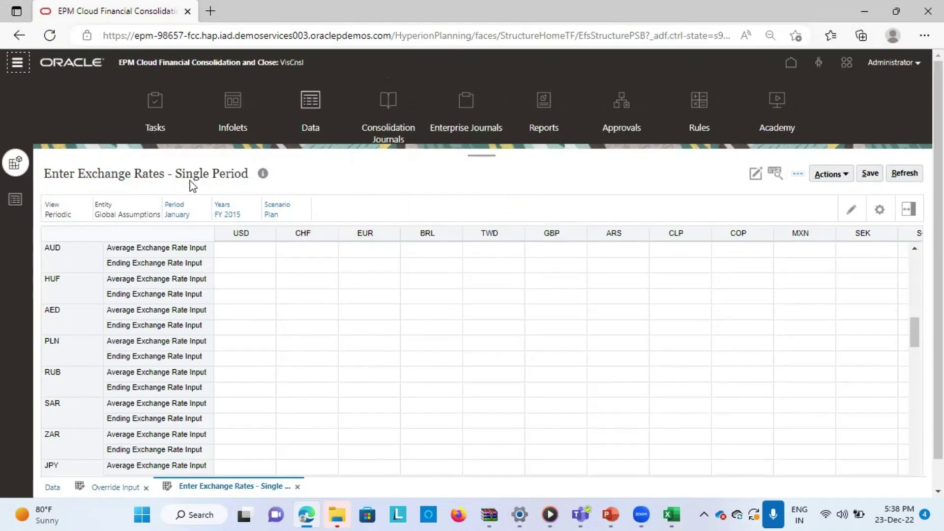
Return to the Data Entry library and open the Override Input form
click(59, 489)
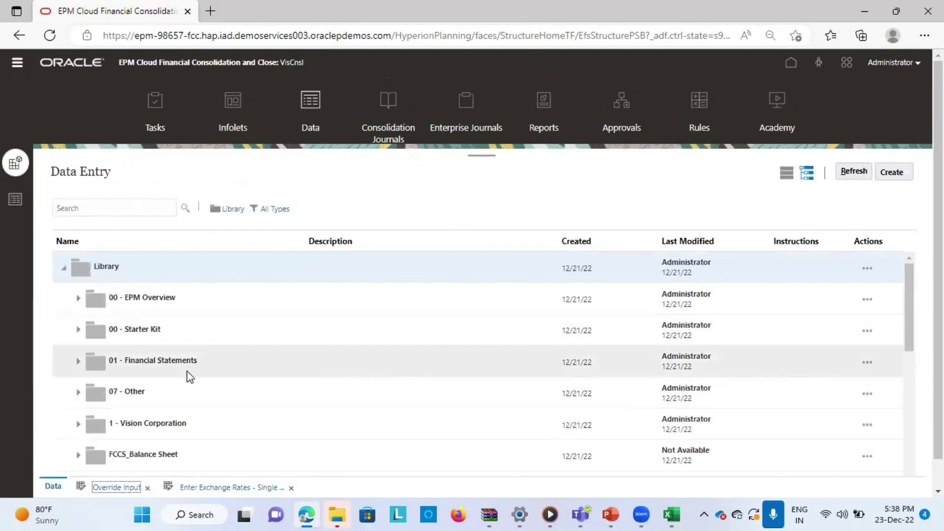
scroll(188, 373, down, 4)
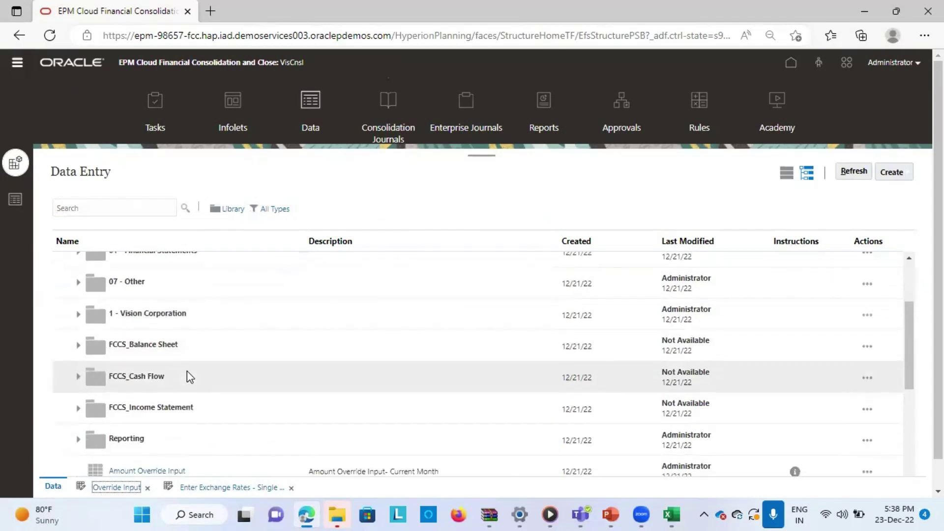
scroll(187, 376, down, 2)
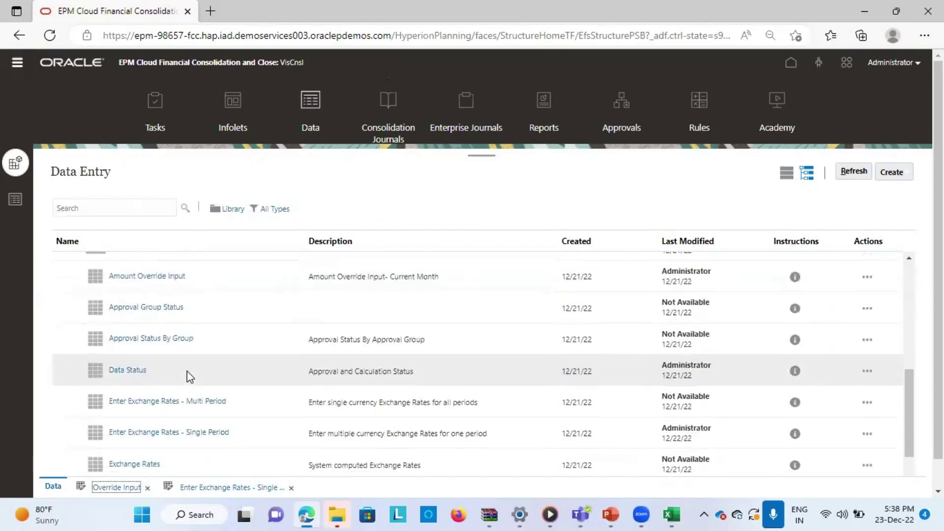
scroll(187, 376, down, 1)
scroll(187, 376, down, 2)
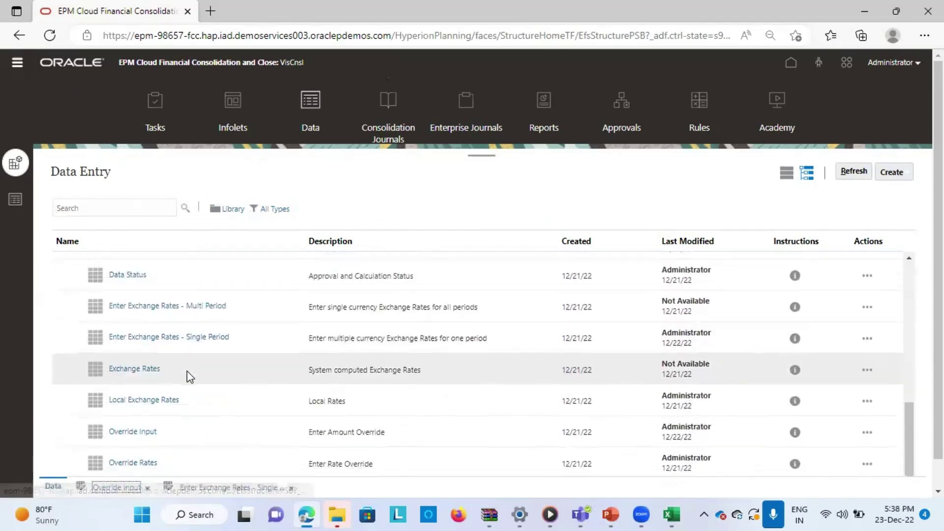
scroll(187, 374, down, 1)
click(139, 395)
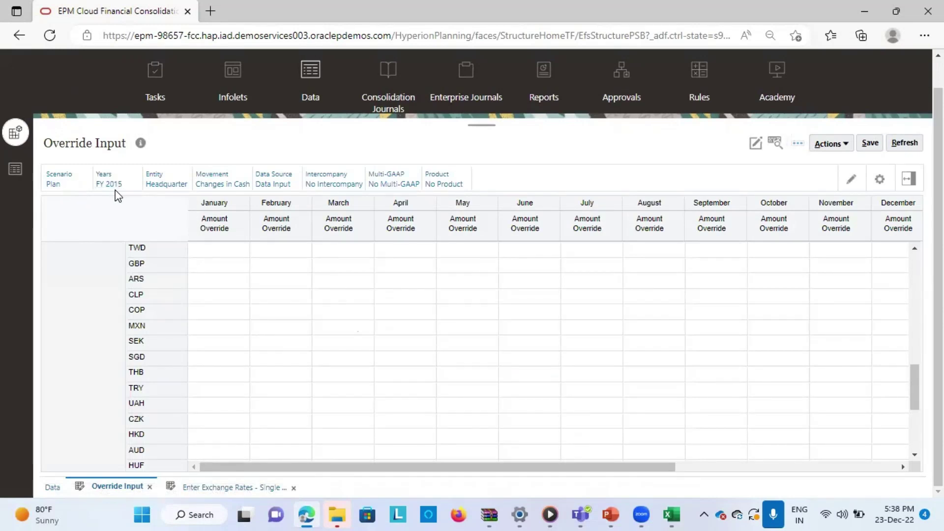
Try to change the form's entity to TotalS100 under Total Geography
click(175, 187)
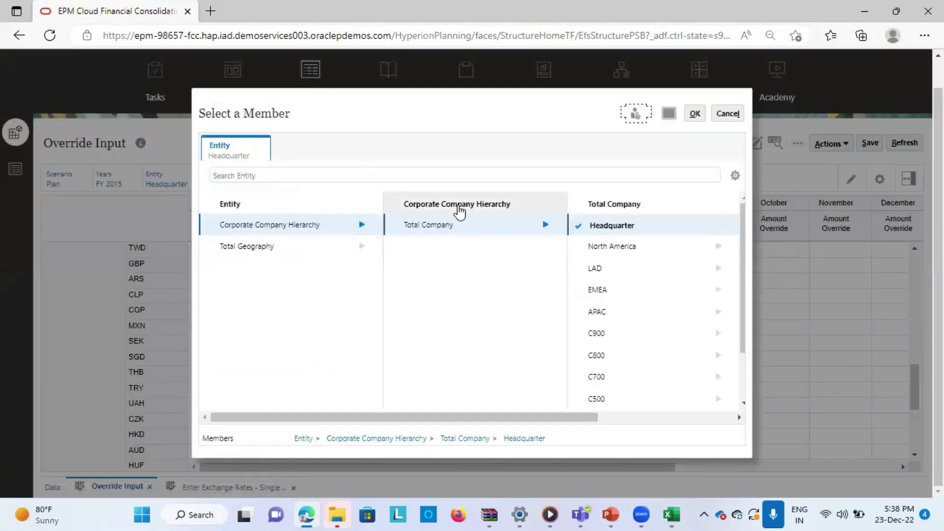
click(253, 246)
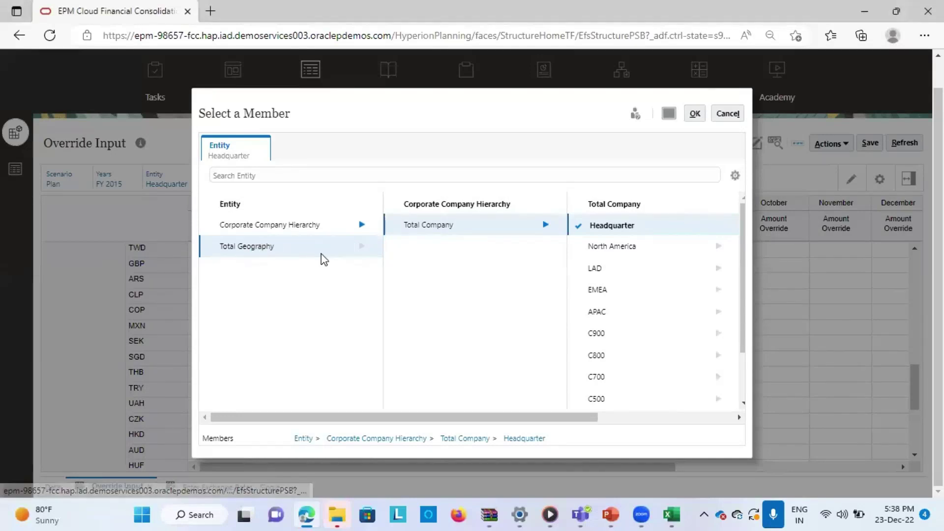
click(359, 247)
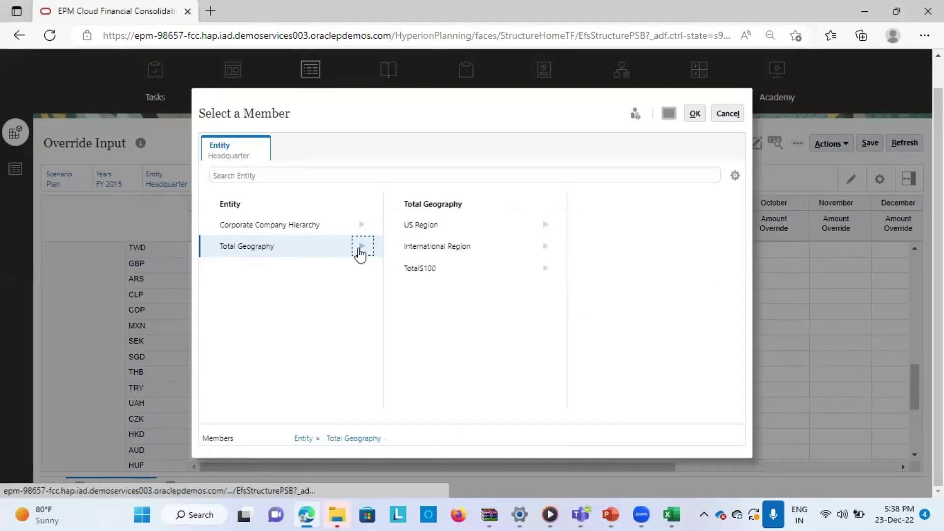
click(421, 268)
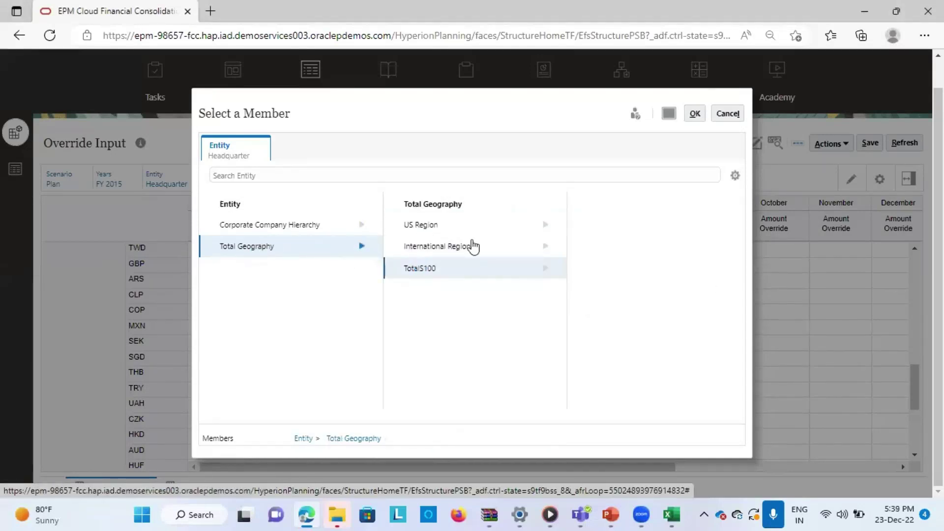
click(695, 114)
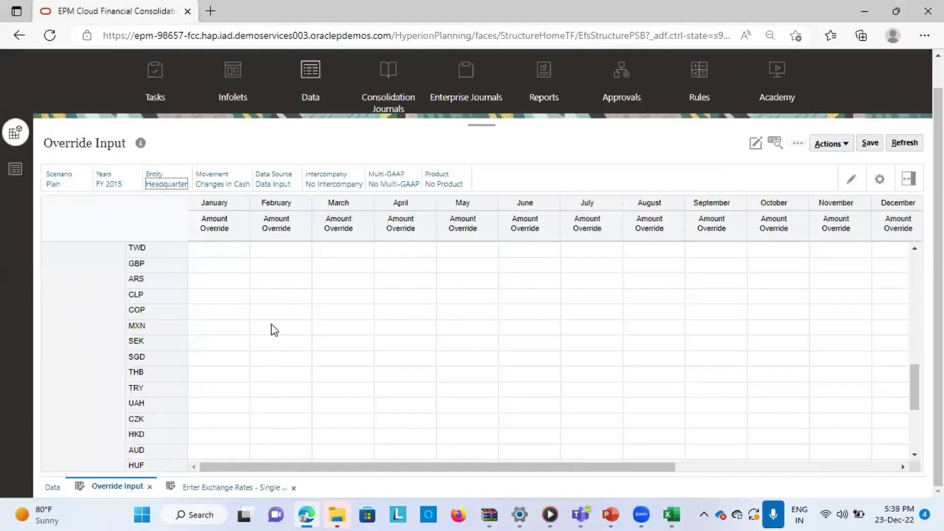
Reopen the entity selection, browse to South102 under TotalS100 in Total Geography, and leave without applying it
click(170, 185)
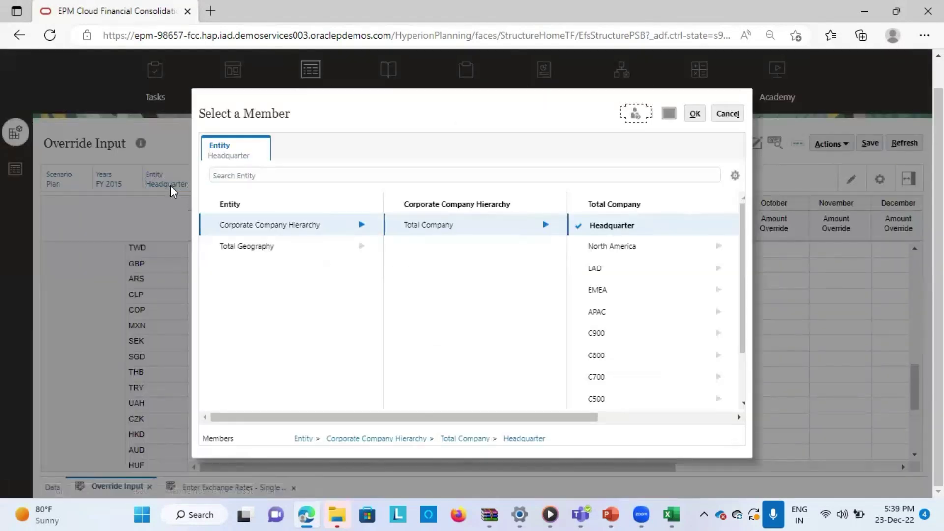
click(260, 245)
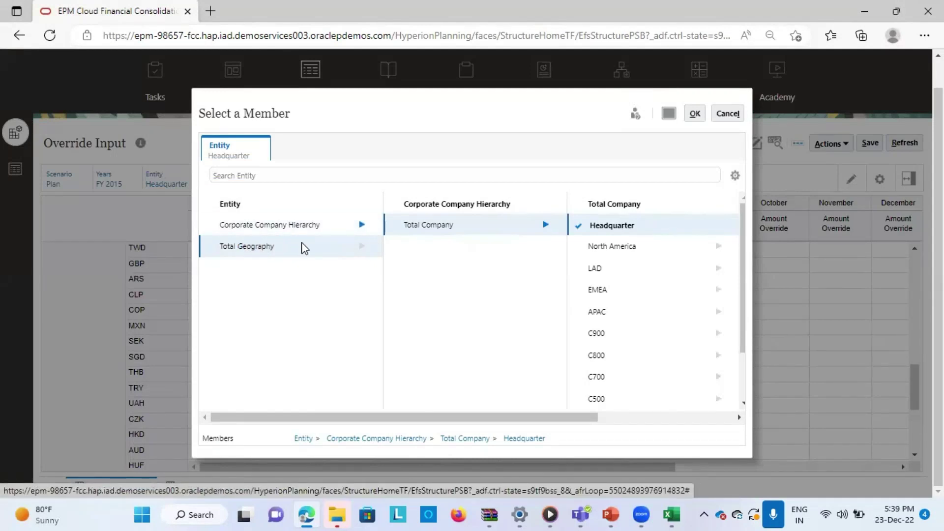
click(435, 224)
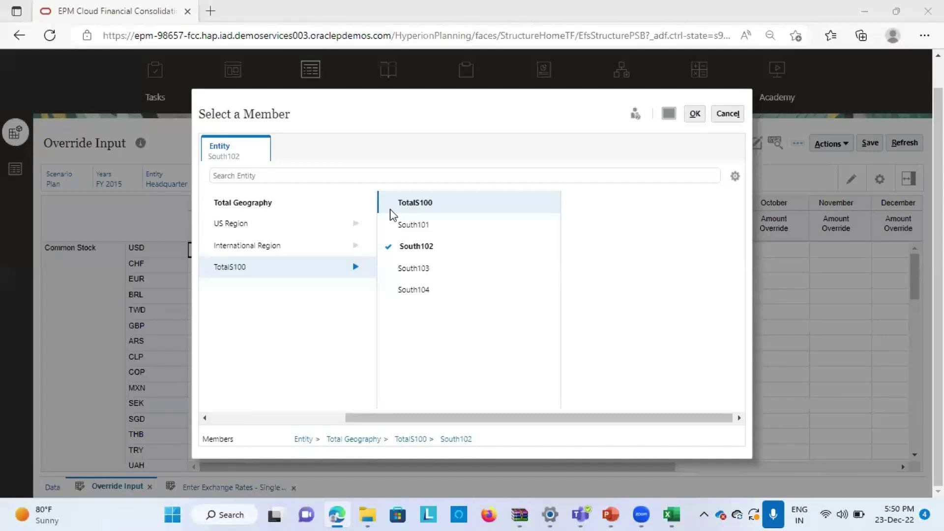
click(727, 114)
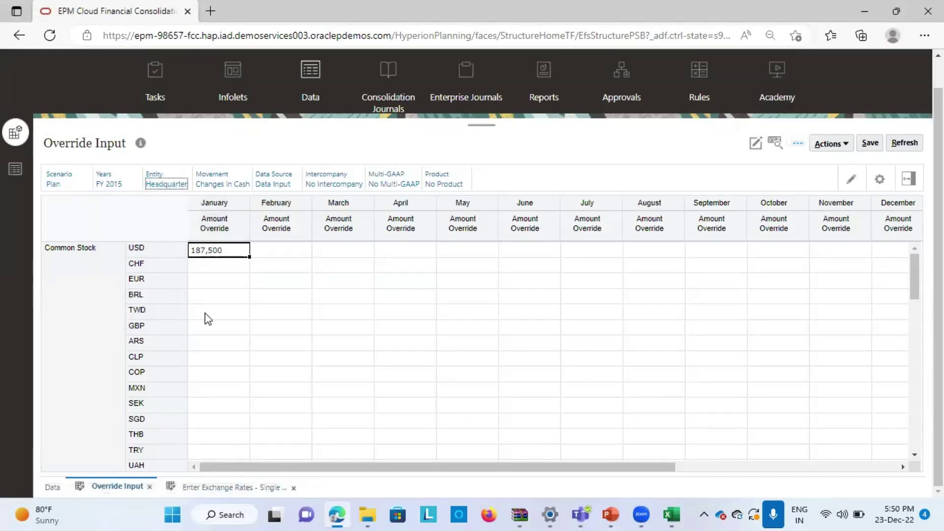
Search the Movement members for "issue of stock", select Changes due to Issue of Stock, and cancel the page change
click(232, 182)
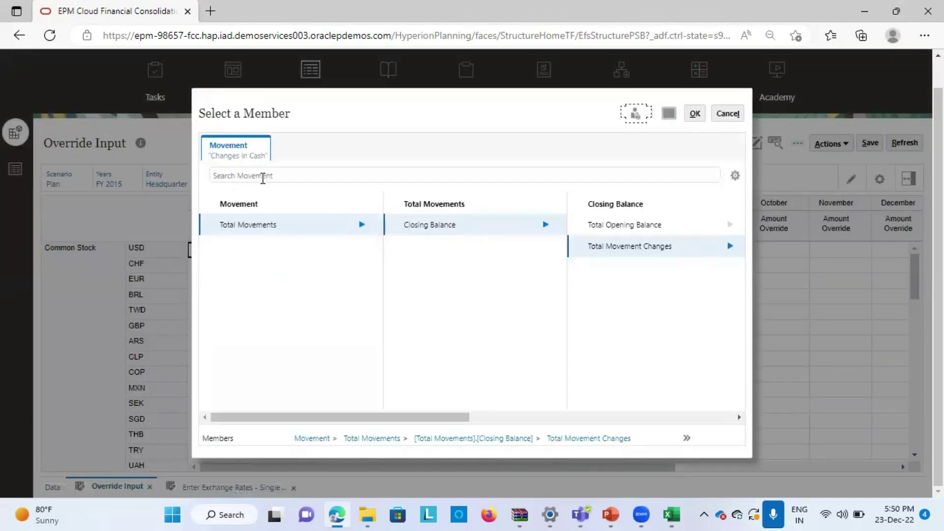
click(263, 178)
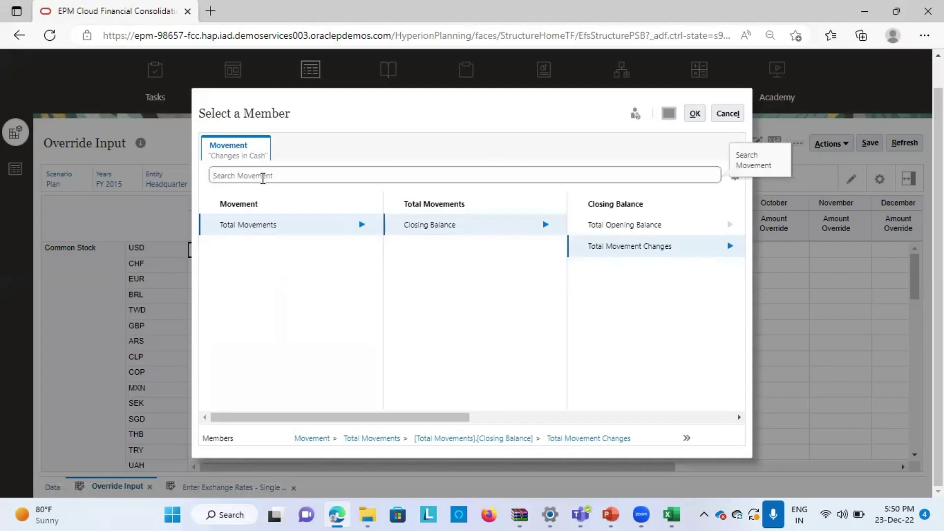
text(issue of stock)
key(Return)
click(273, 225)
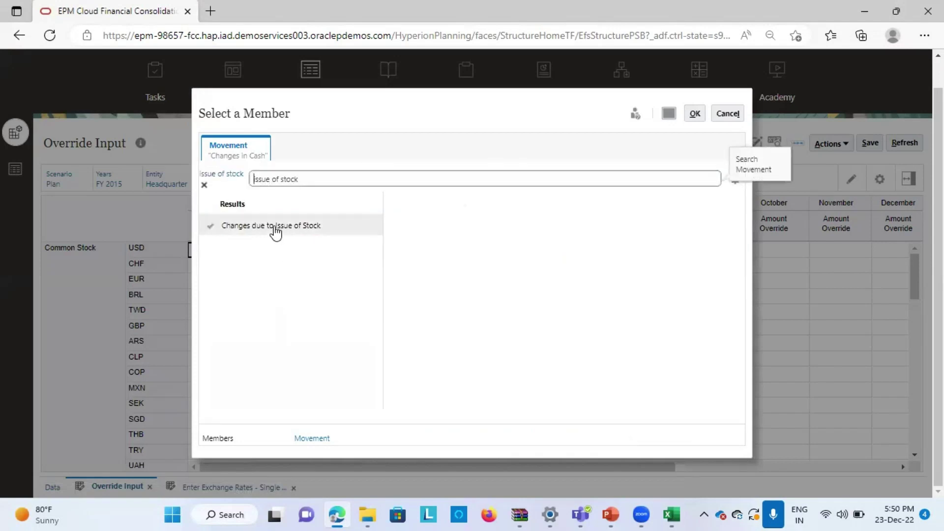
click(695, 114)
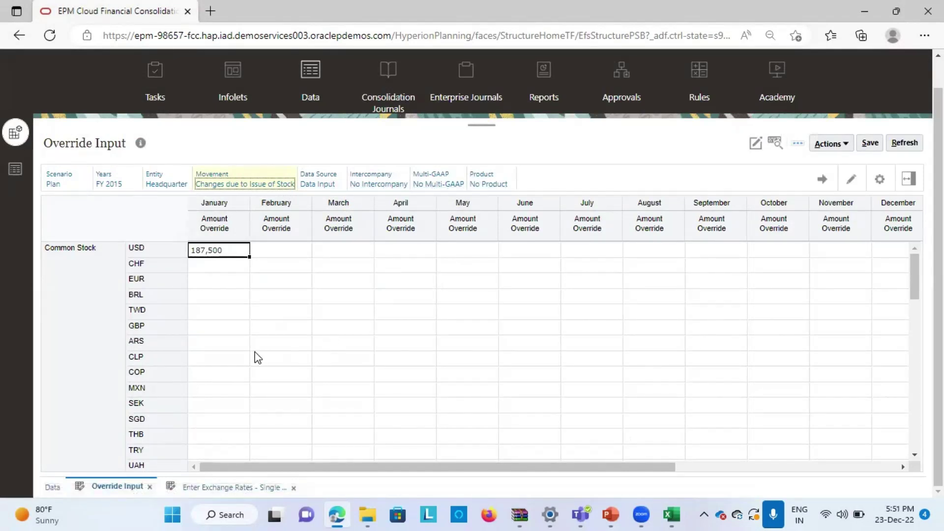
scroll(253, 338, down, 1)
scroll(251, 338, up, 1)
click(286, 283)
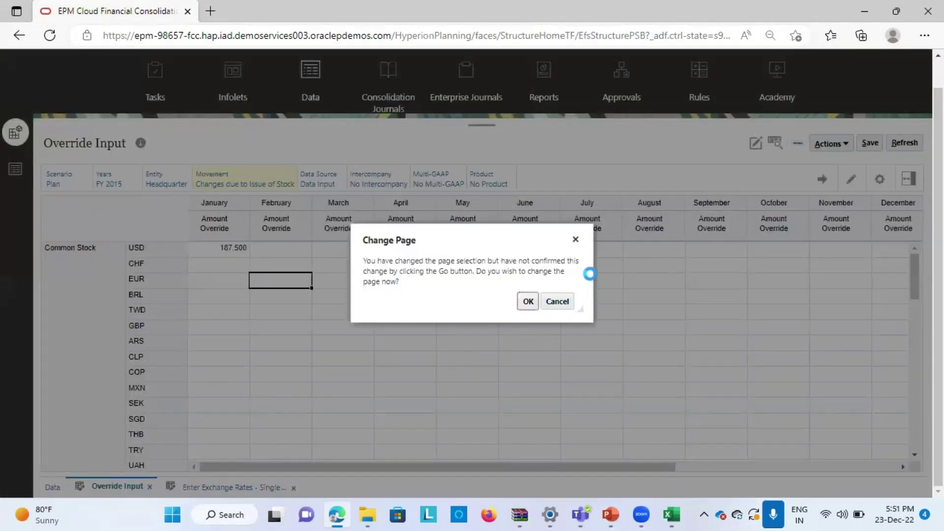
click(568, 305)
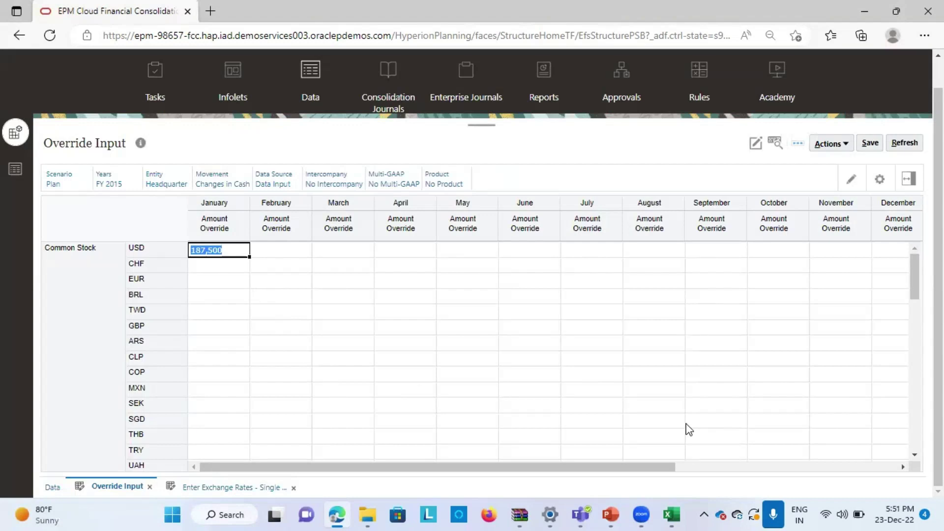
Switch to the Excel workbook and examine how S_102's Common Stock in CAD is converted at the historical rate
click(671, 513)
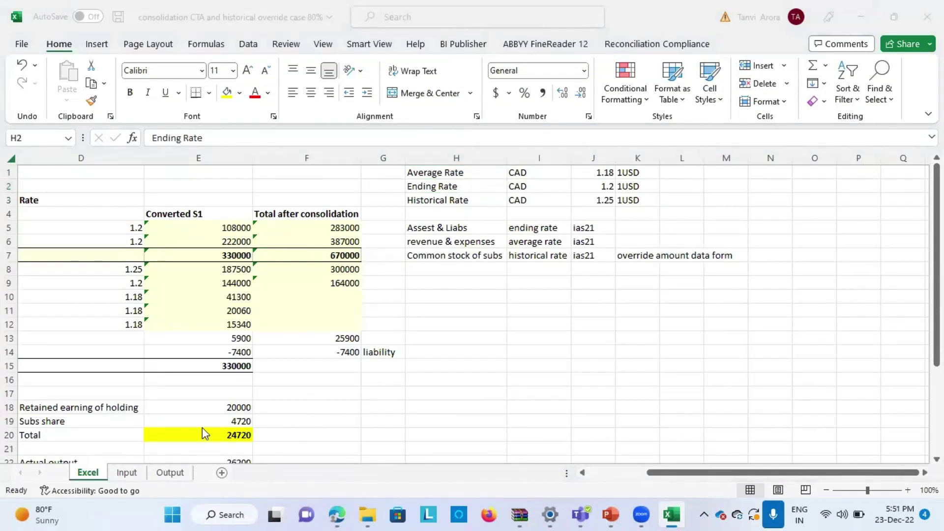
scroll(234, 408, left, 3)
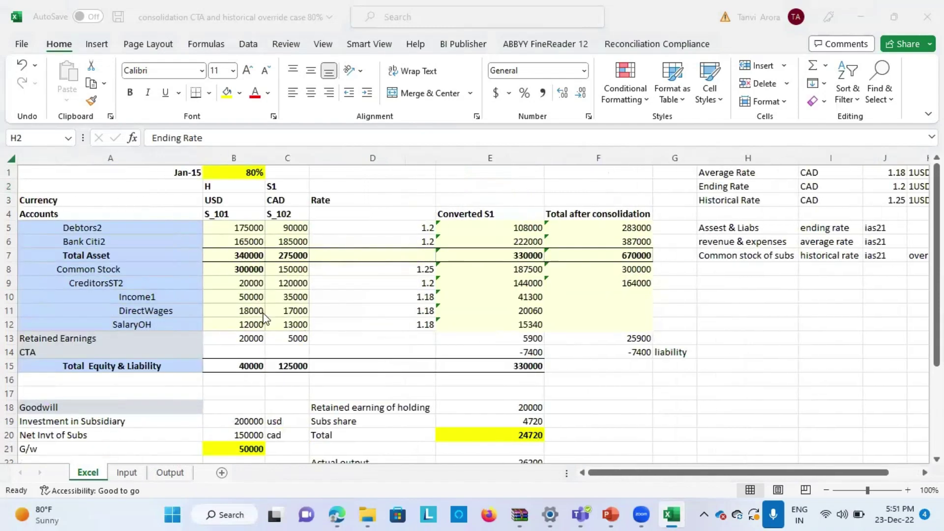
key(F2)
click(490, 266)
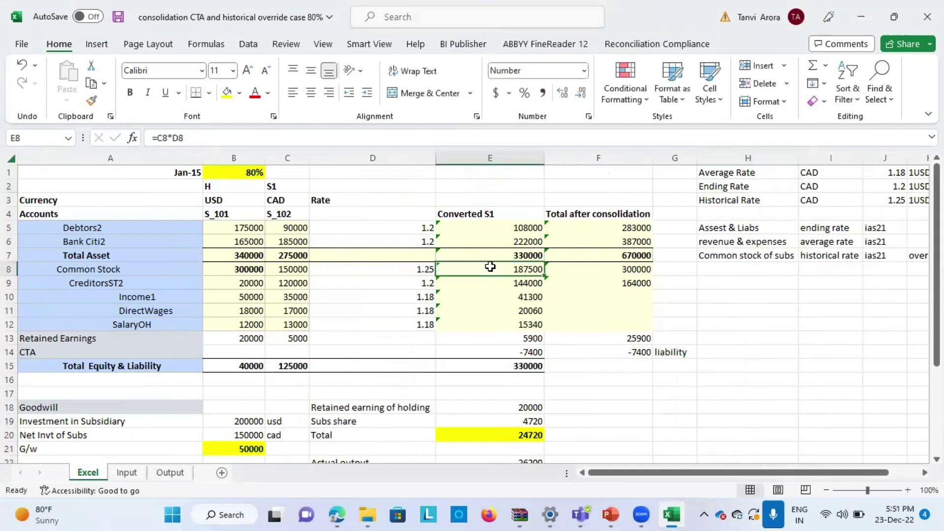
click(294, 269)
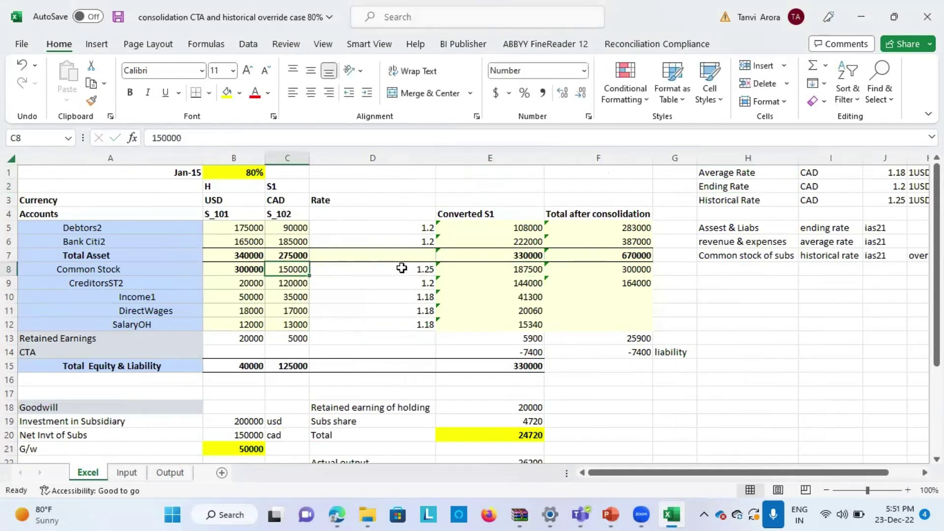
click(491, 269)
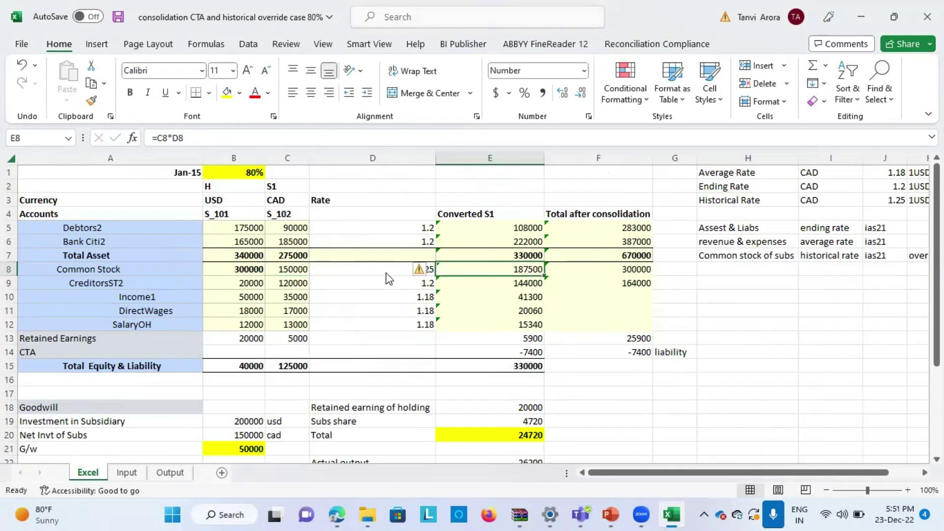
click(301, 270)
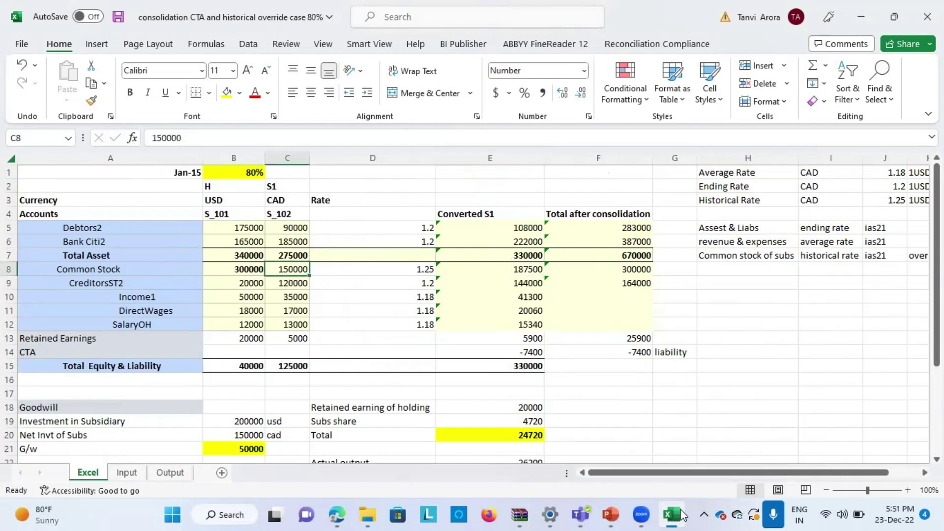
Switch back to the browser, check the January Common Stock override amounts for USD and CAD, and save the Override Input form
mouse_move(683, 514)
click(337, 515)
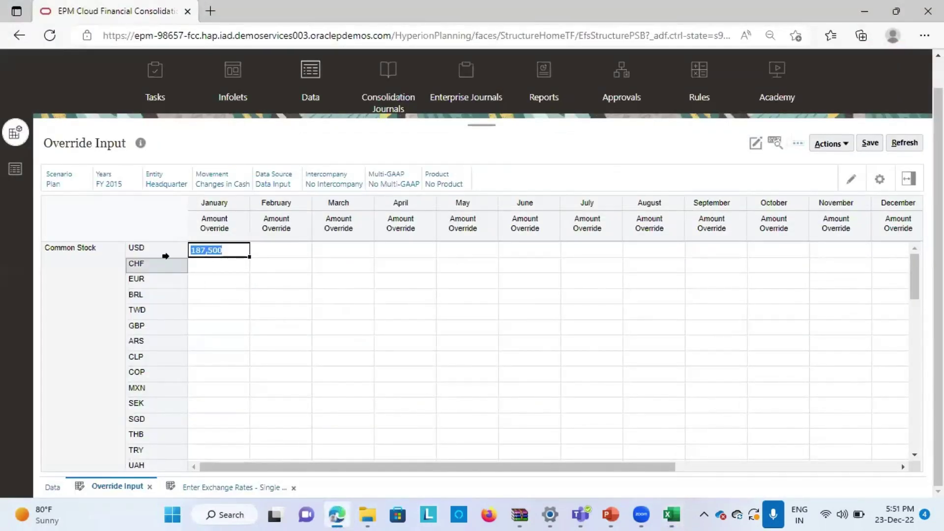
scroll(284, 359, down, 10)
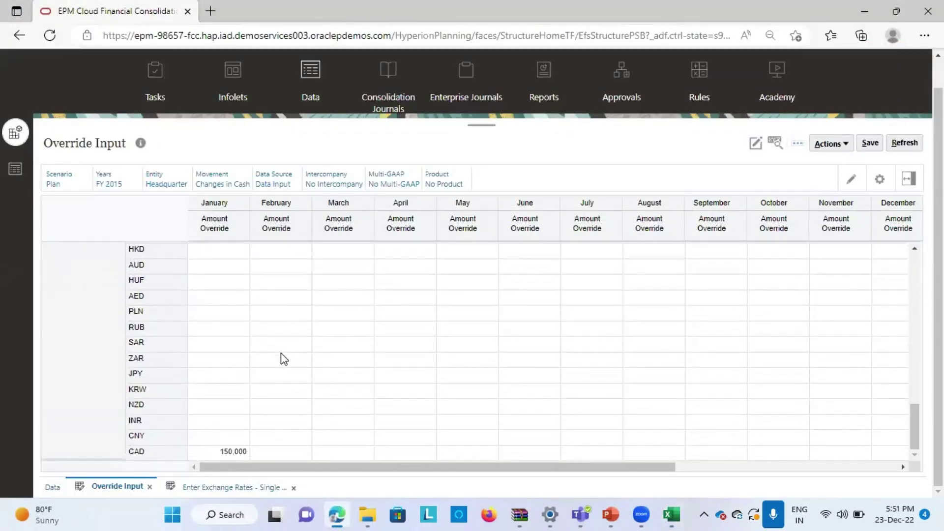
scroll(246, 418, down, 3)
scroll(455, 278, down, 3)
scroll(456, 278, up, 1)
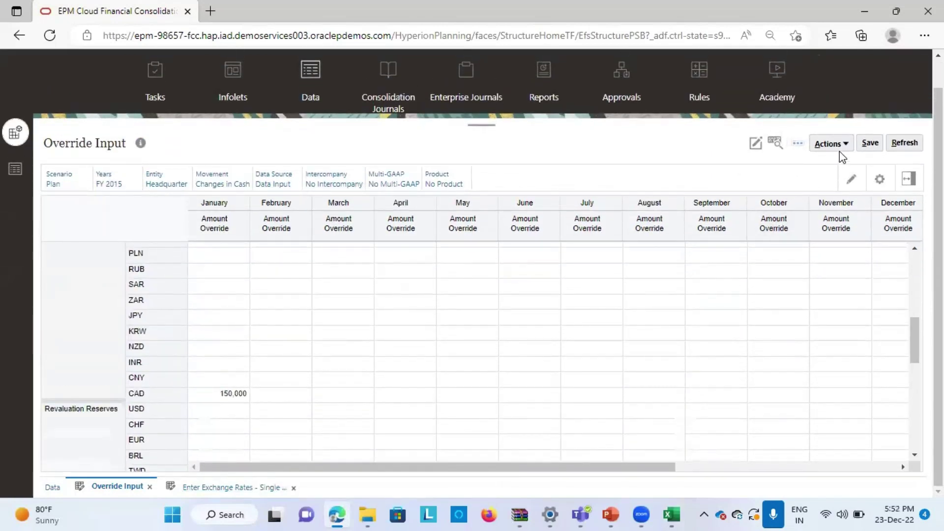
click(870, 144)
click(495, 185)
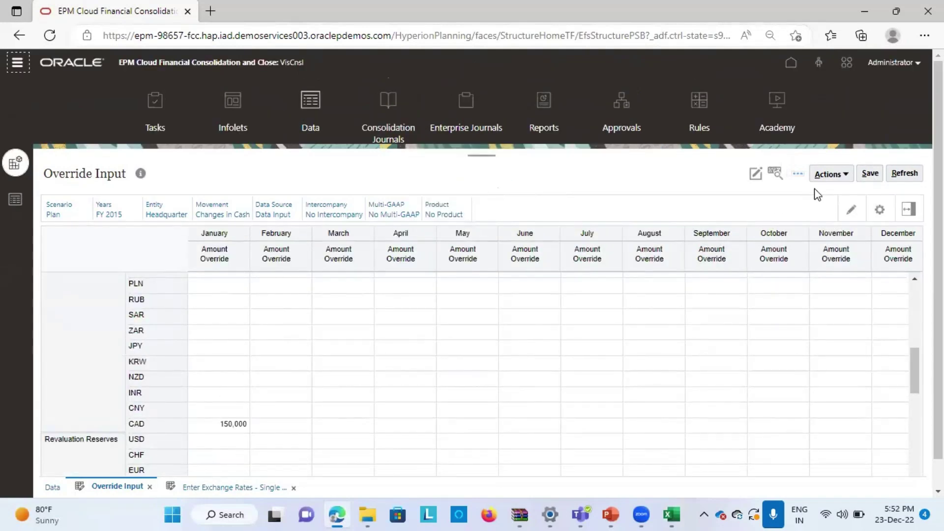
Save the Override Input form, go to the business rules, and open the launch prompts of the Consolidate rule
click(870, 174)
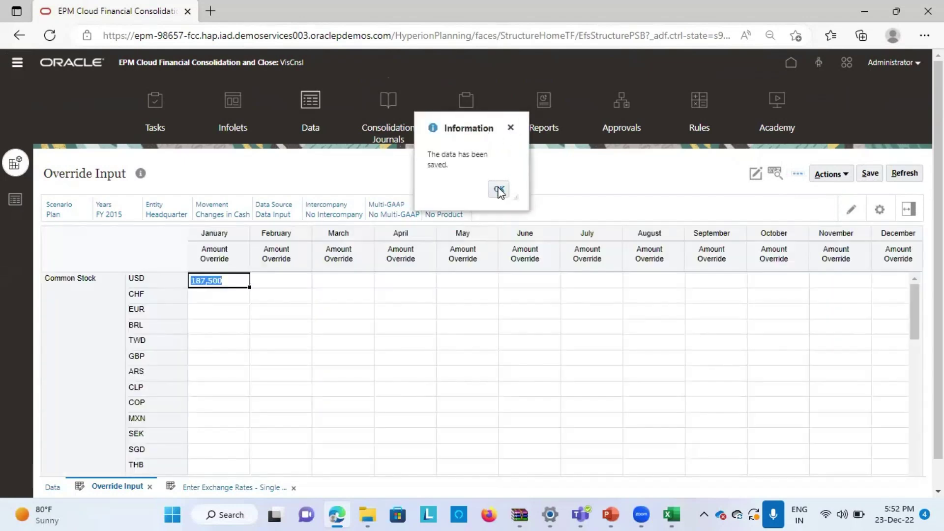
click(498, 188)
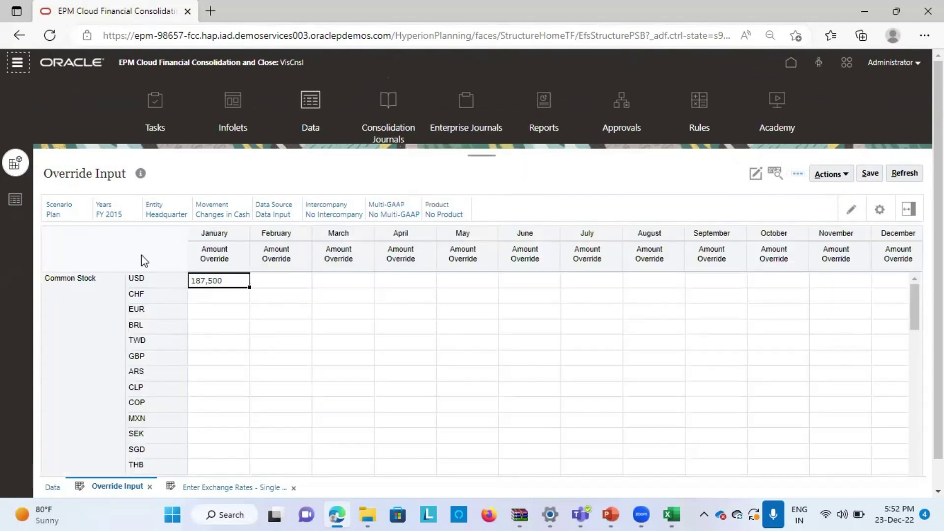
click(18, 68)
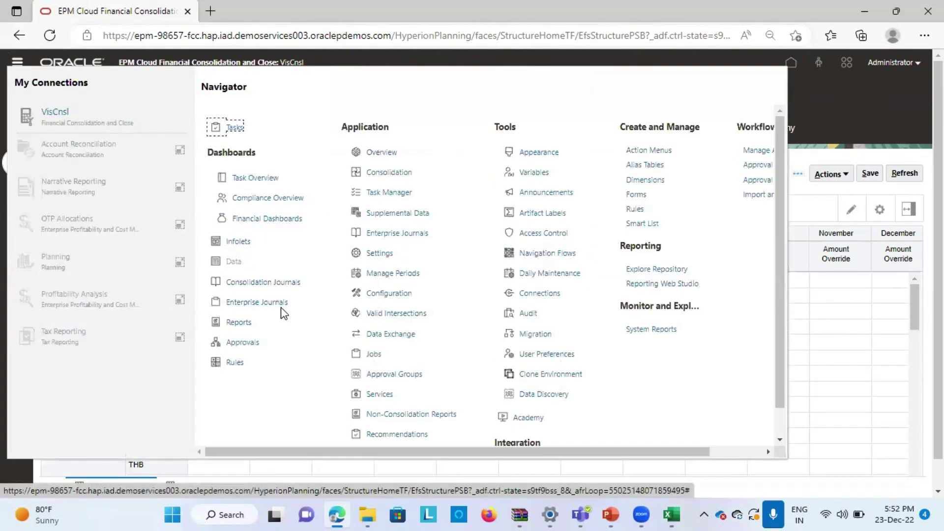
click(235, 364)
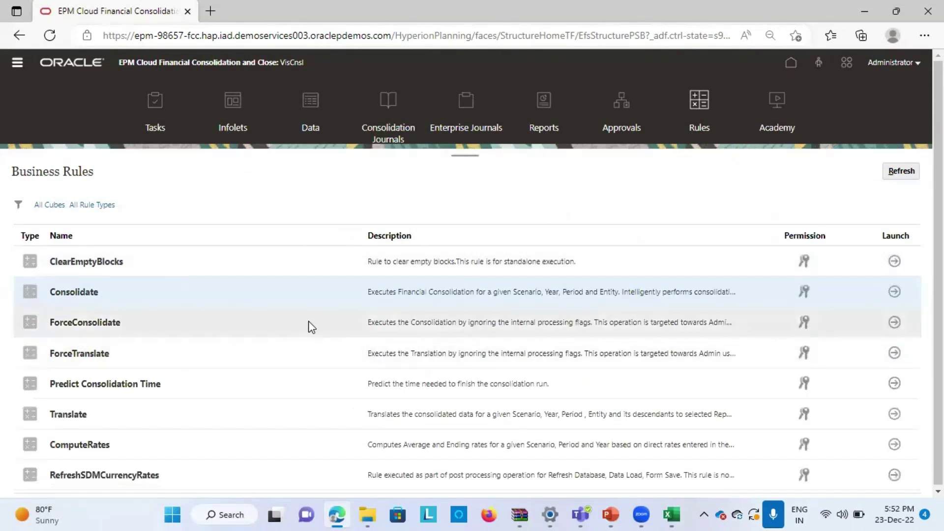
click(894, 292)
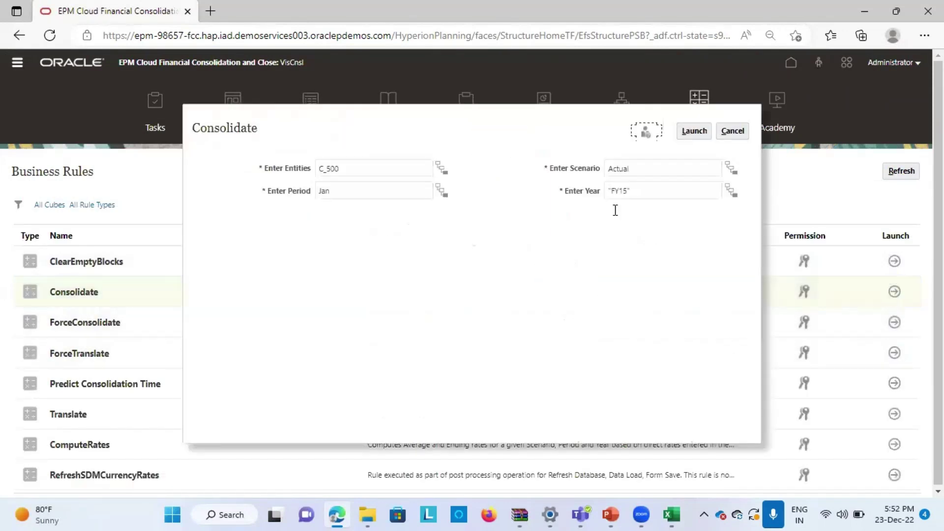
Set the Consolidate rule's entity to TotalS100 only, found under Total Geography
click(439, 169)
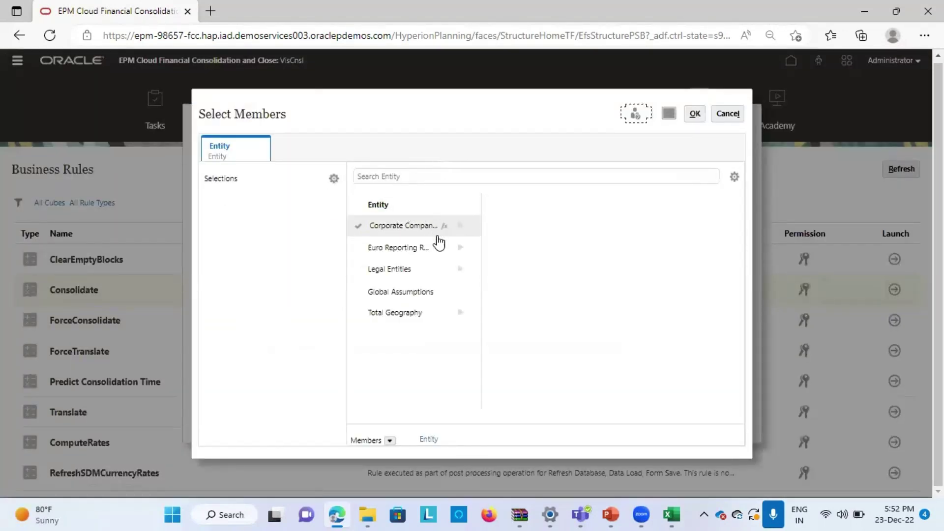
click(410, 313)
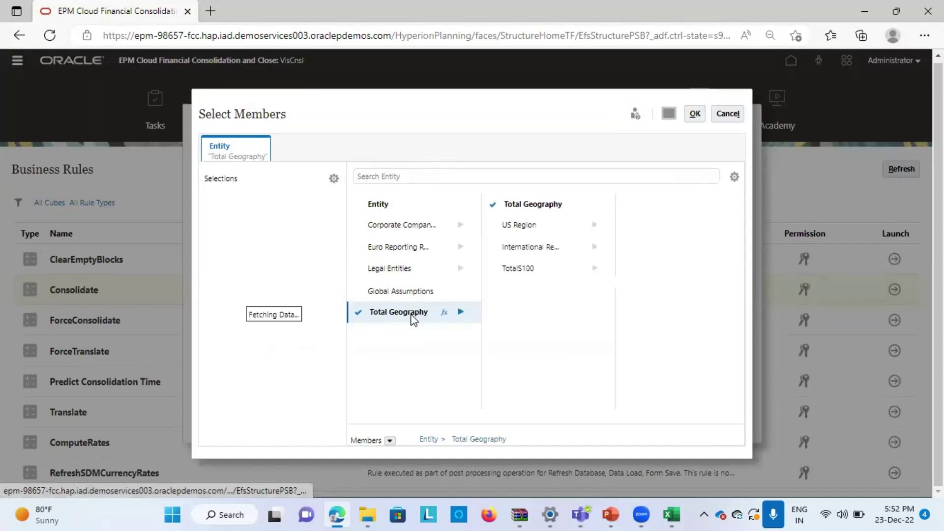
click(525, 270)
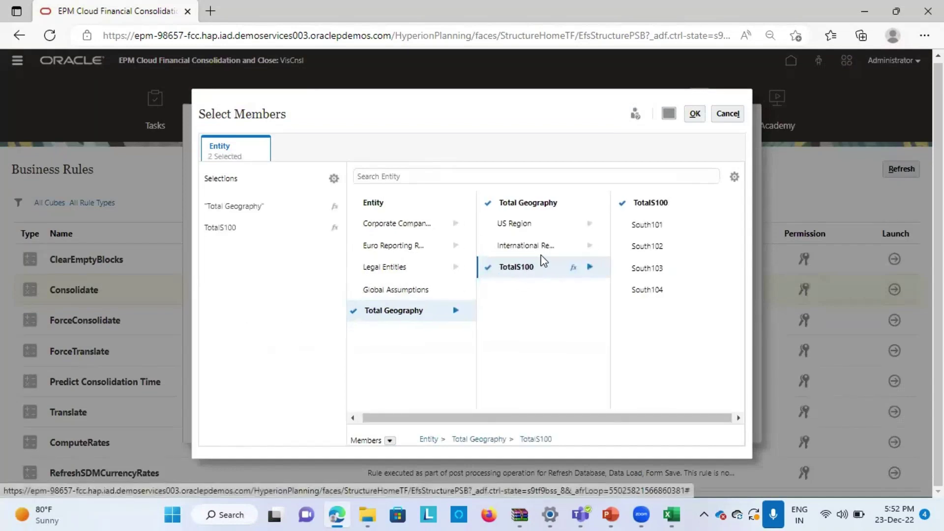
click(353, 311)
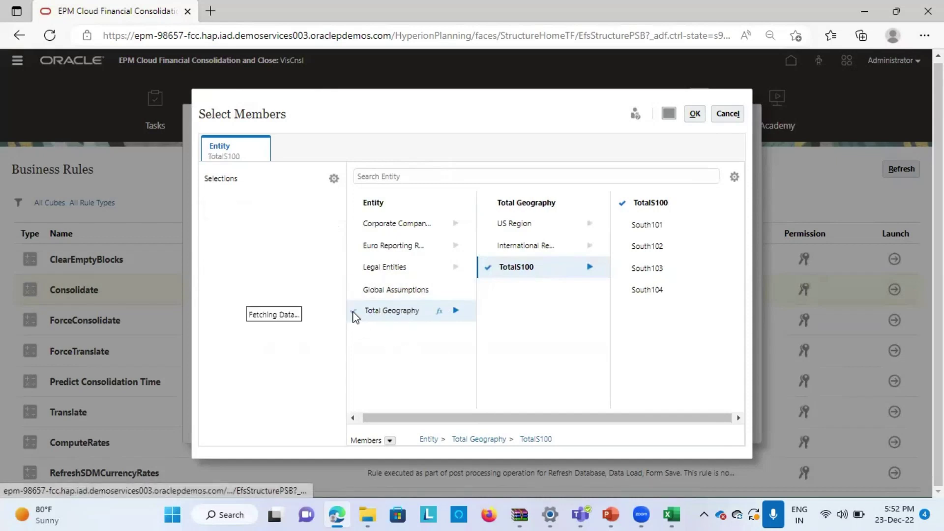
click(695, 115)
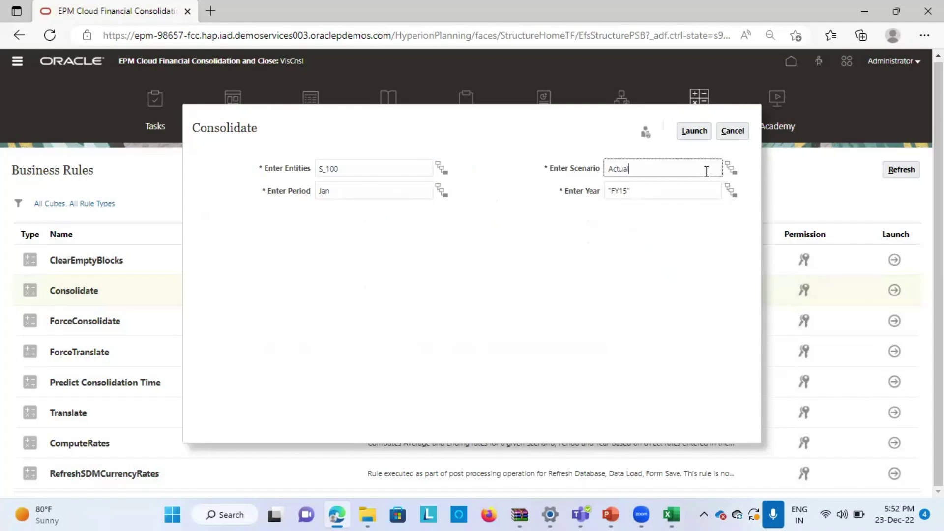
Set the scenario to Plan and launch the Consolidate rule for Jan FY15
click(733, 168)
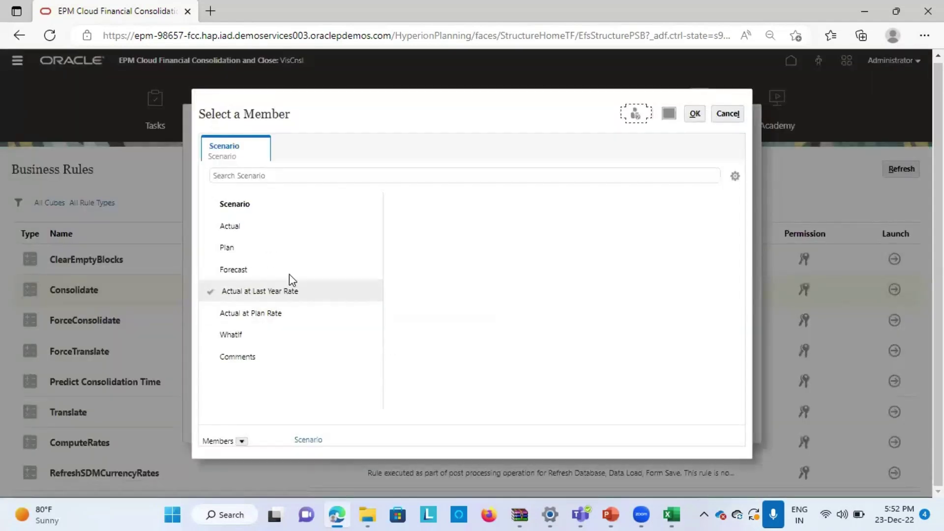
click(252, 246)
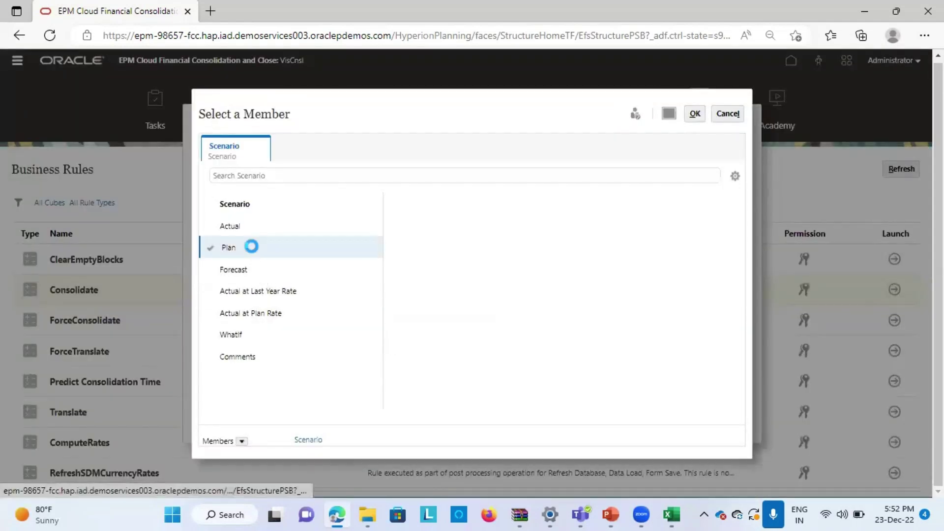
click(694, 115)
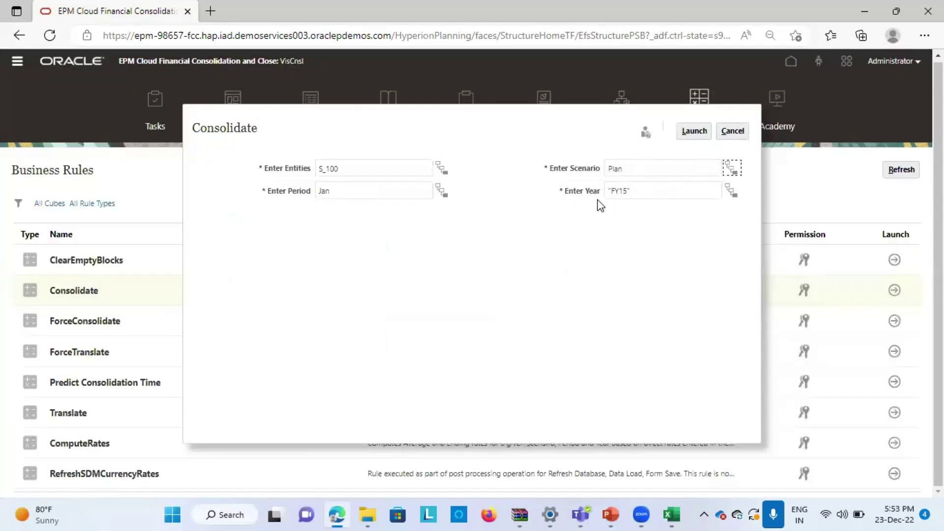
click(694, 130)
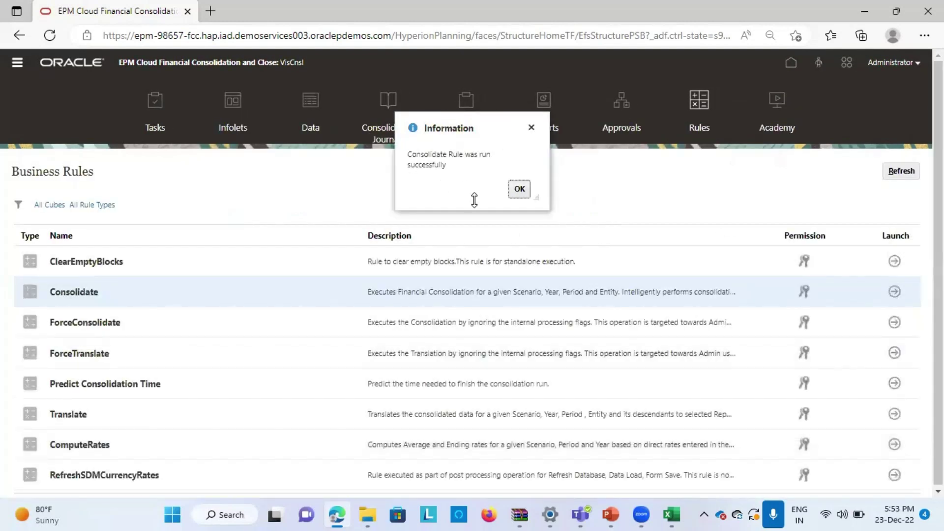
click(519, 189)
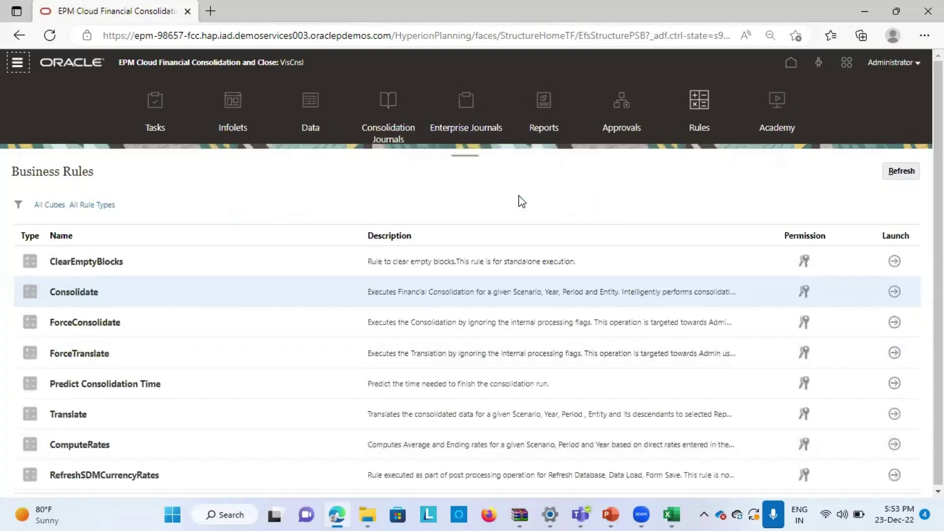
Switch to the Excel workbook and compare TotalS100's goodwill on the Output sheet with the G/w calculation on the Excel sheet
click(672, 515)
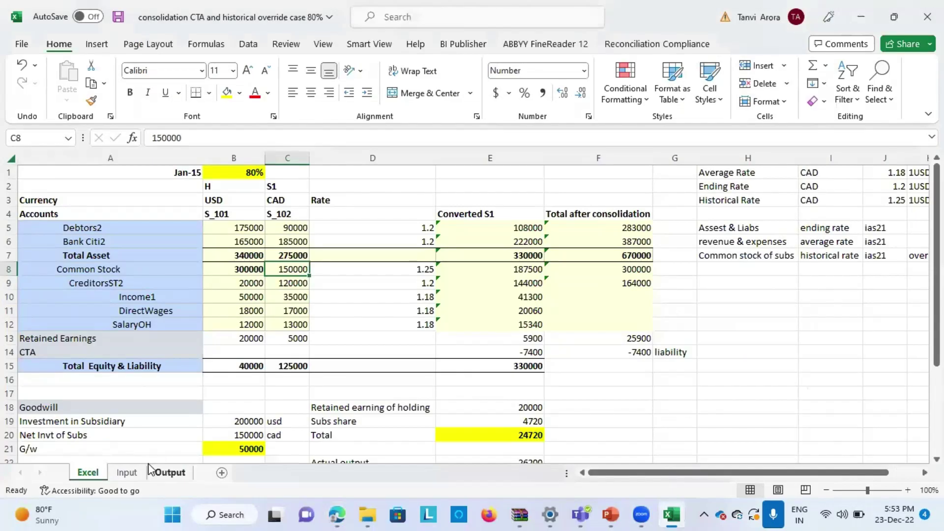
click(167, 473)
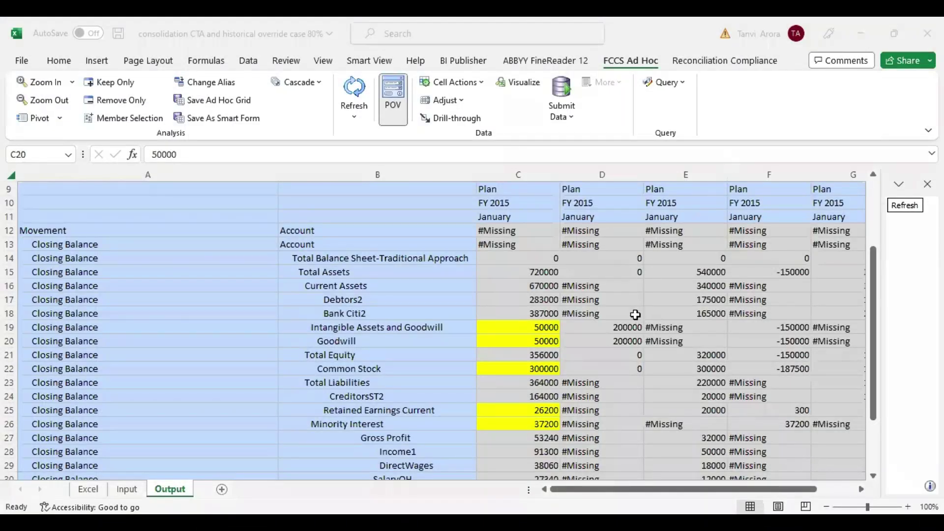
click(620, 349)
click(480, 342)
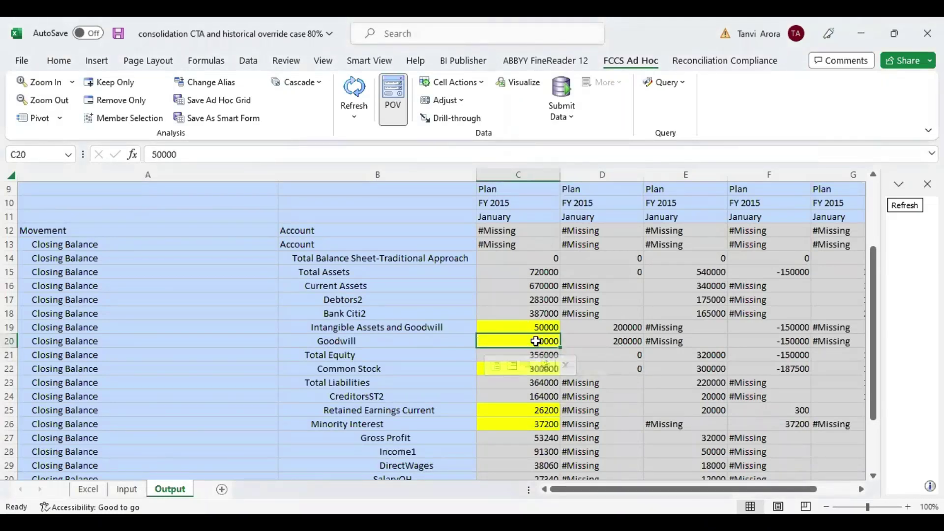
scroll(540, 341, right, 3)
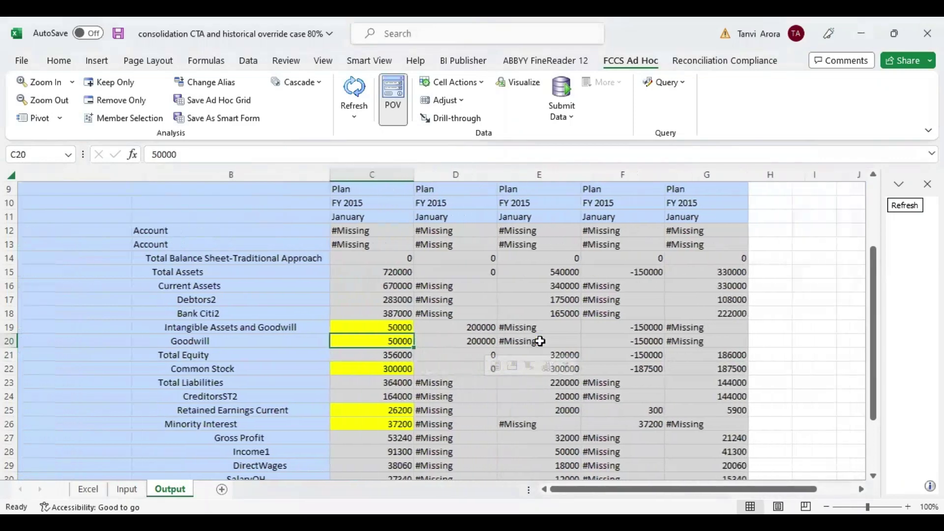
scroll(549, 254, up, 3)
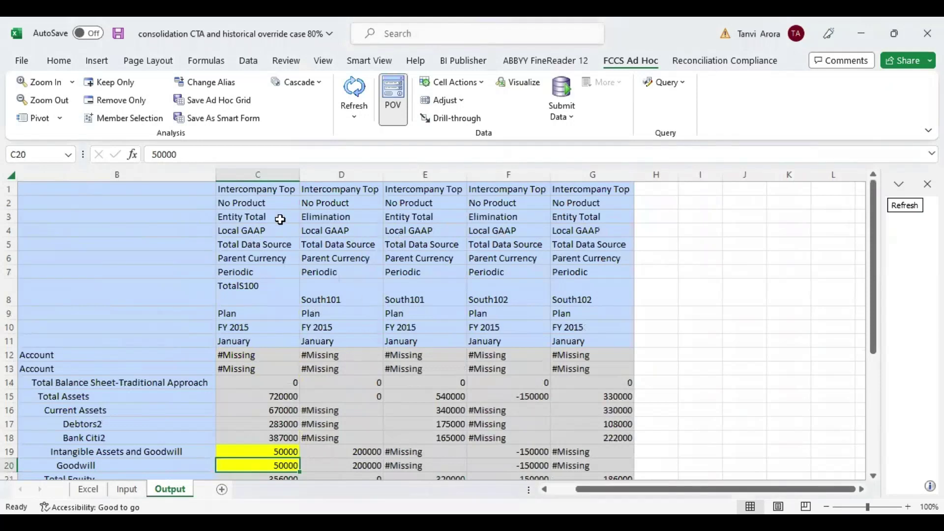
scroll(269, 368, down, 2)
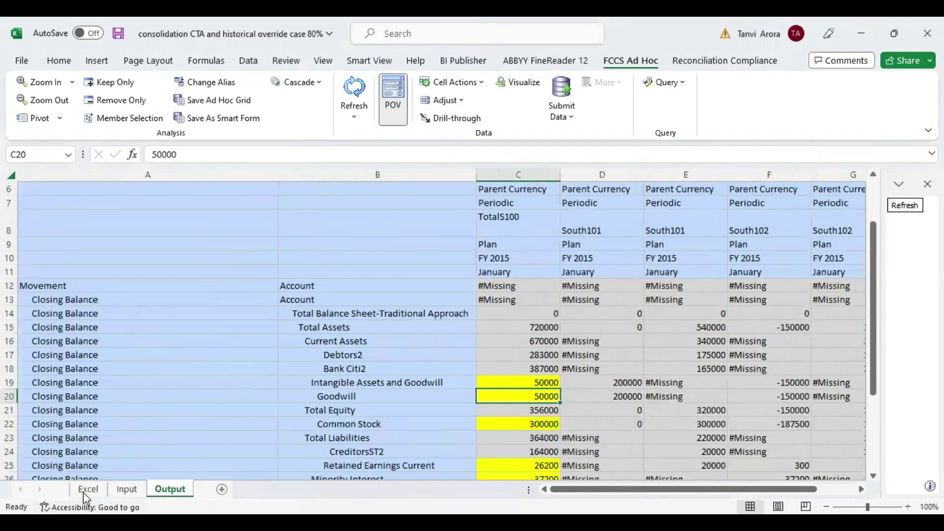
click(98, 490)
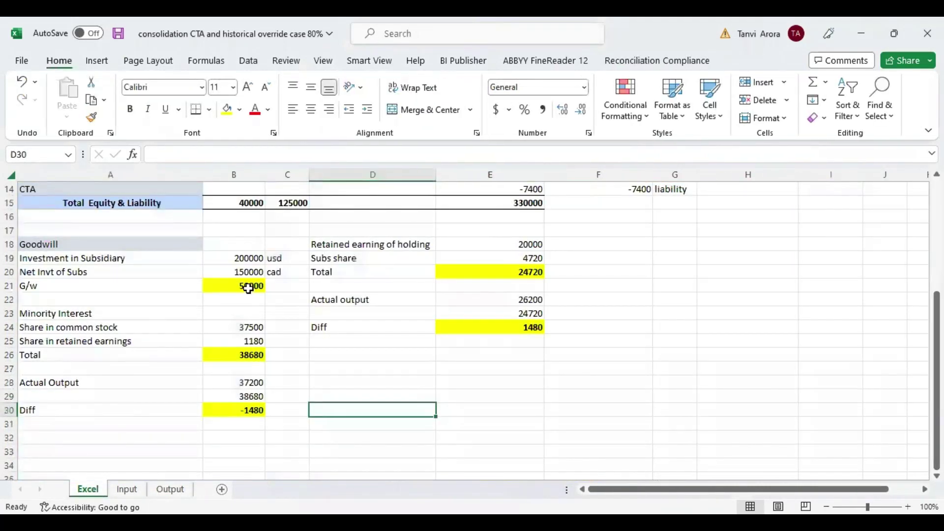
click(246, 284)
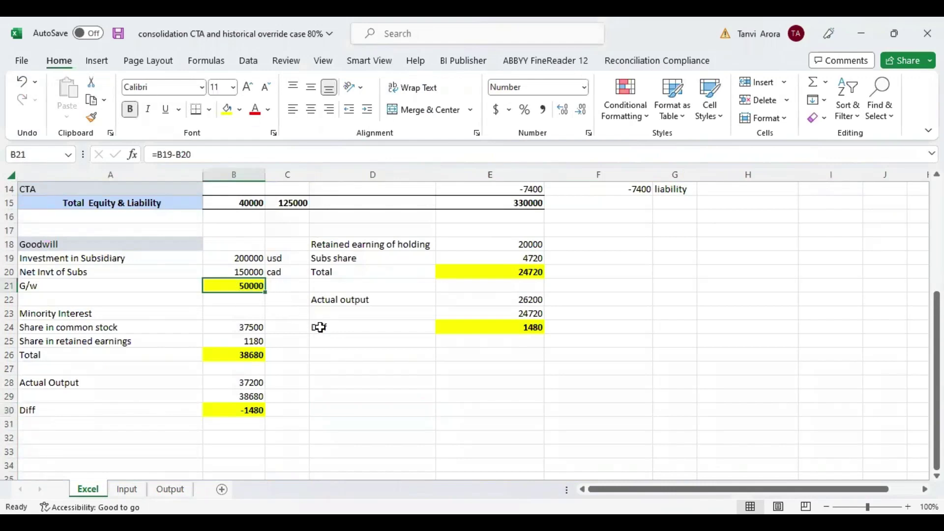
Compare TotalS100's Common Stock on the Output sheet with the S_101, converted S1 and consolidated amounts on the Excel sheet
click(170, 489)
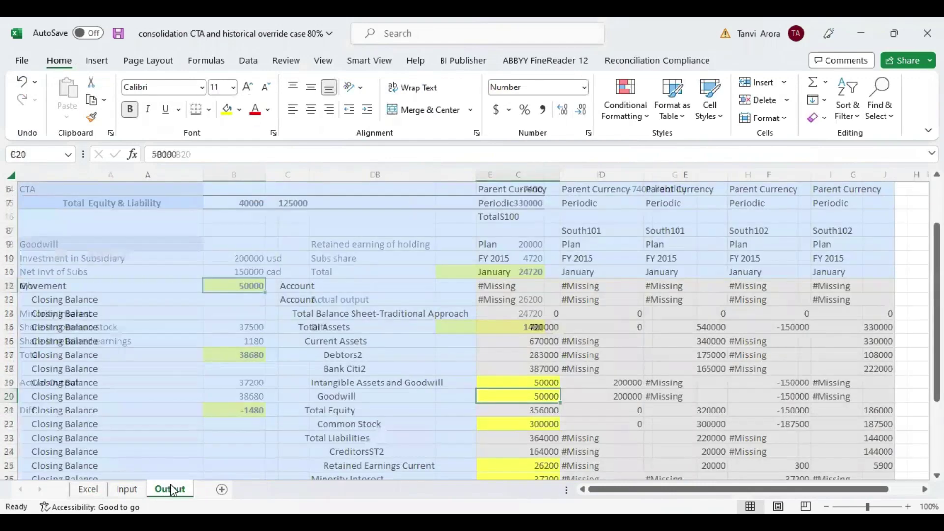
click(521, 422)
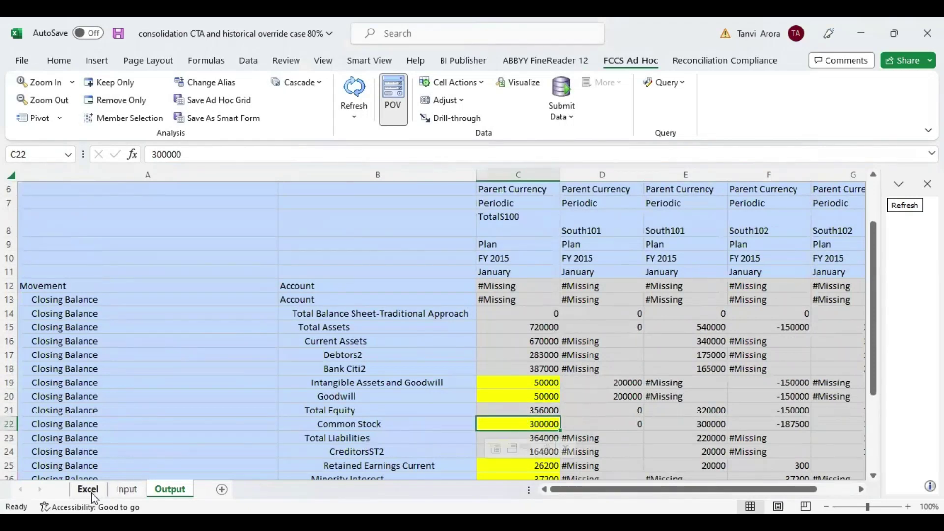
click(91, 491)
scroll(461, 360, up, 4)
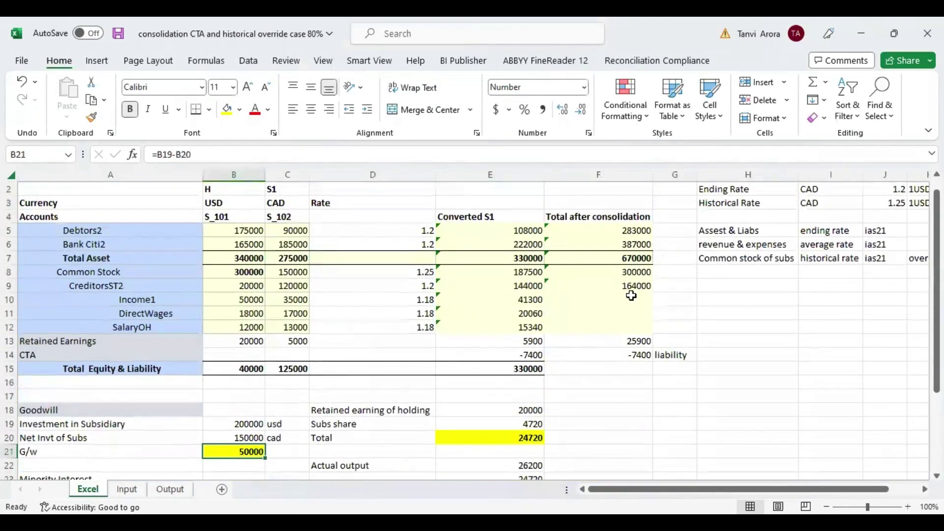
click(625, 268)
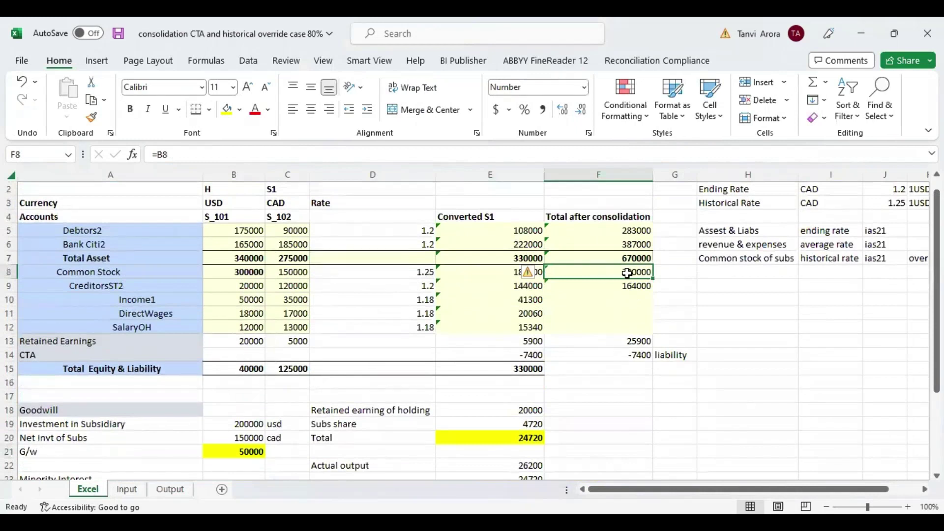
click(256, 272)
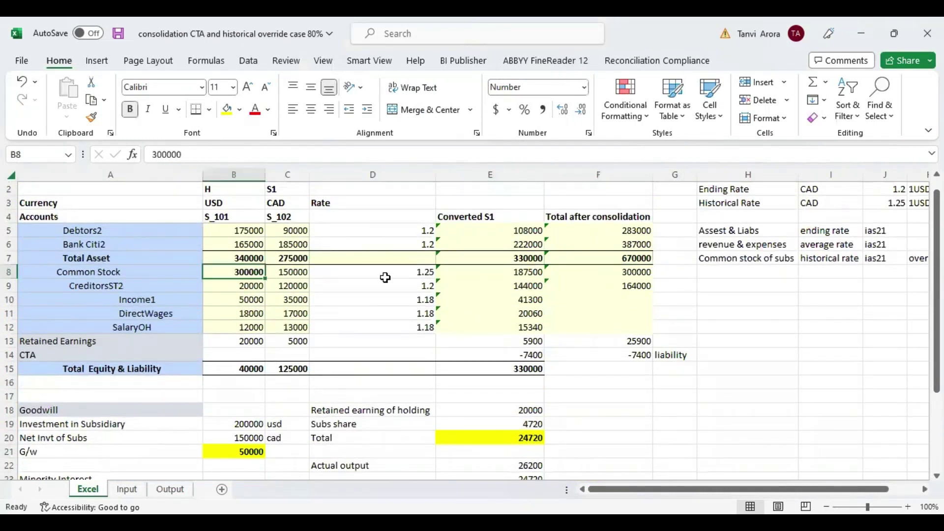
click(490, 278)
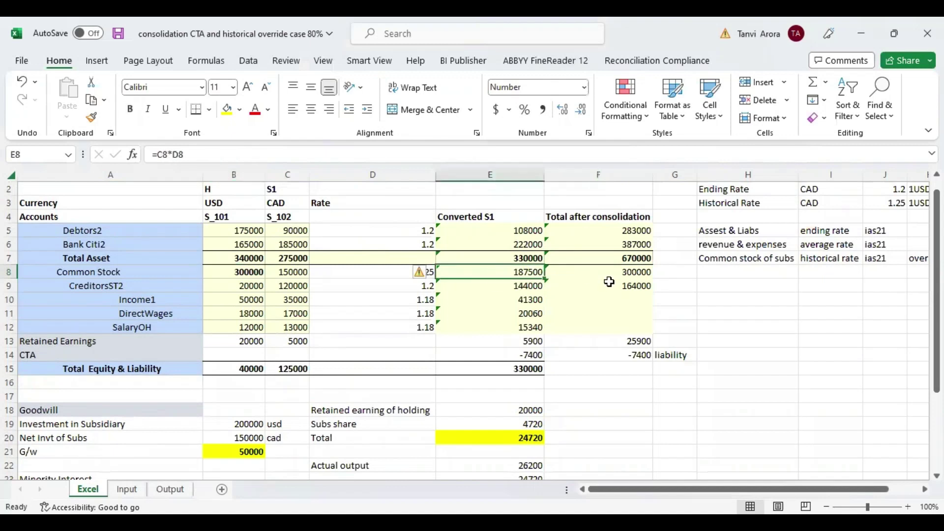
click(650, 273)
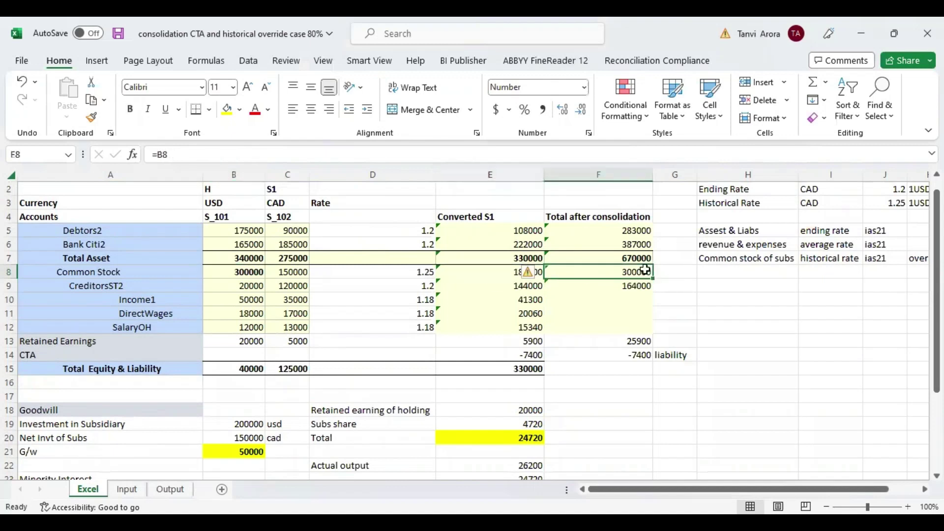
click(262, 274)
click(619, 273)
Return to the Output sheet and check the Common Stock elimination amount for South102
click(167, 490)
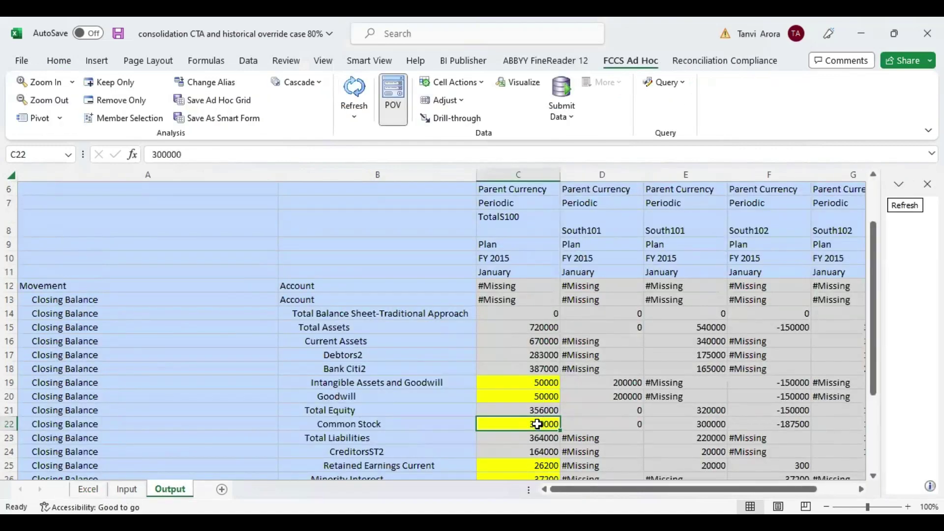
scroll(653, 426, right, 3)
scroll(653, 426, left, 3)
click(785, 424)
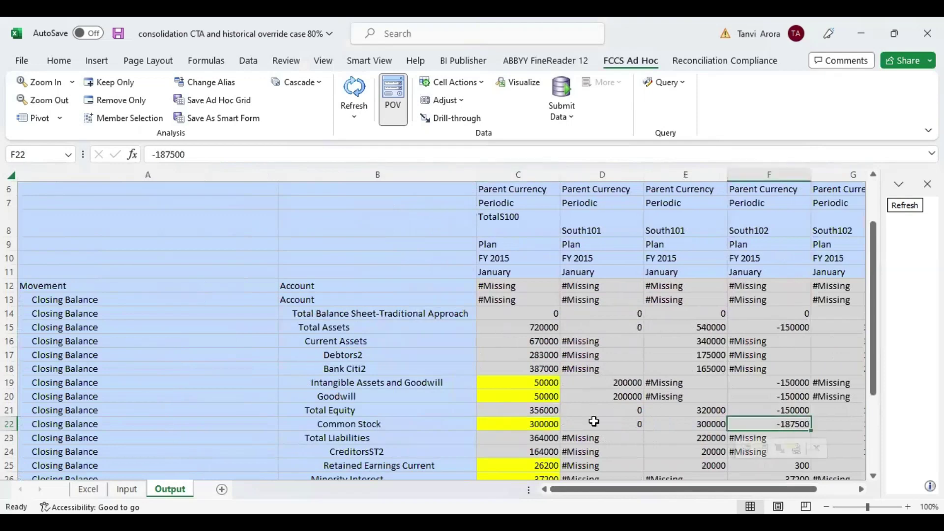
Check the Debtors2 amount for South101 in the Output grid
scroll(585, 428, down, 2)
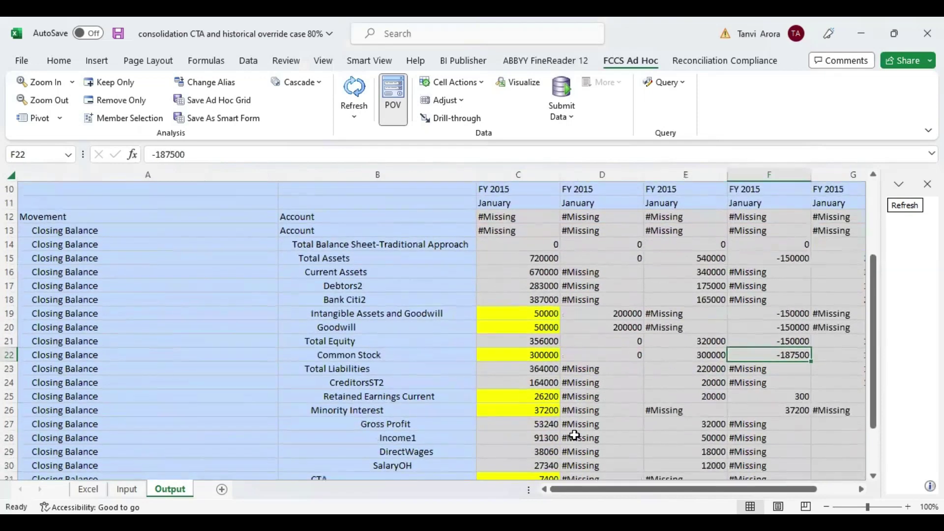
scroll(575, 435, up, 1)
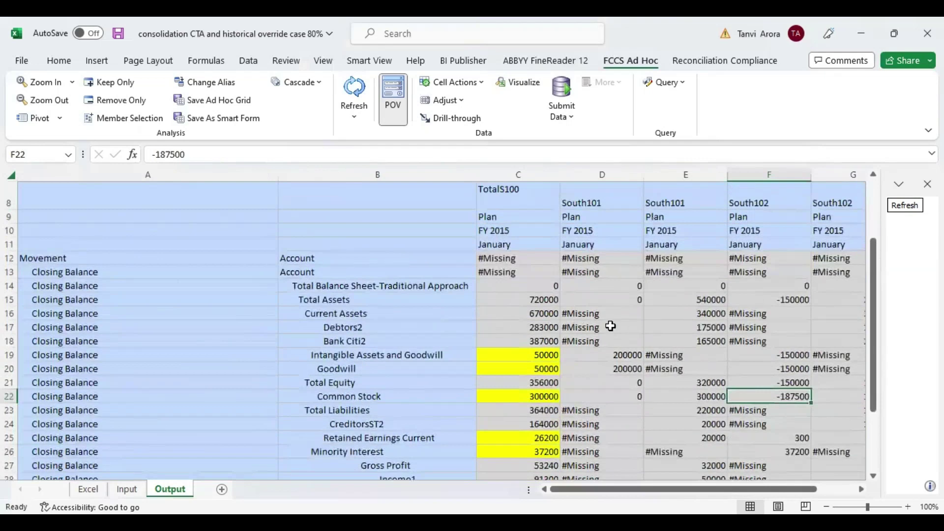
click(663, 329)
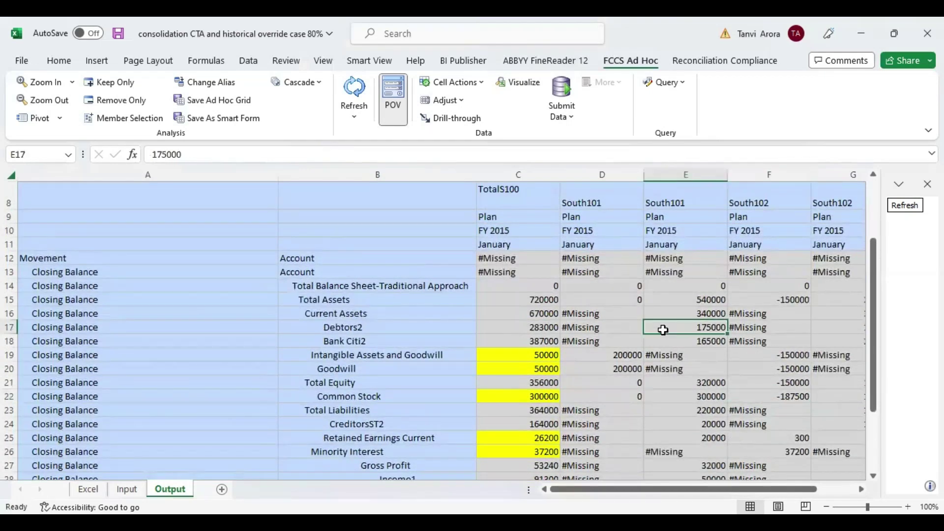
Compare the Debtors2 amounts for South101, South102 and TotalS100 on the Output sheet with the consolidated Debtors2 total on the Excel sheet
key(shift+Right)
key(shift+Right)
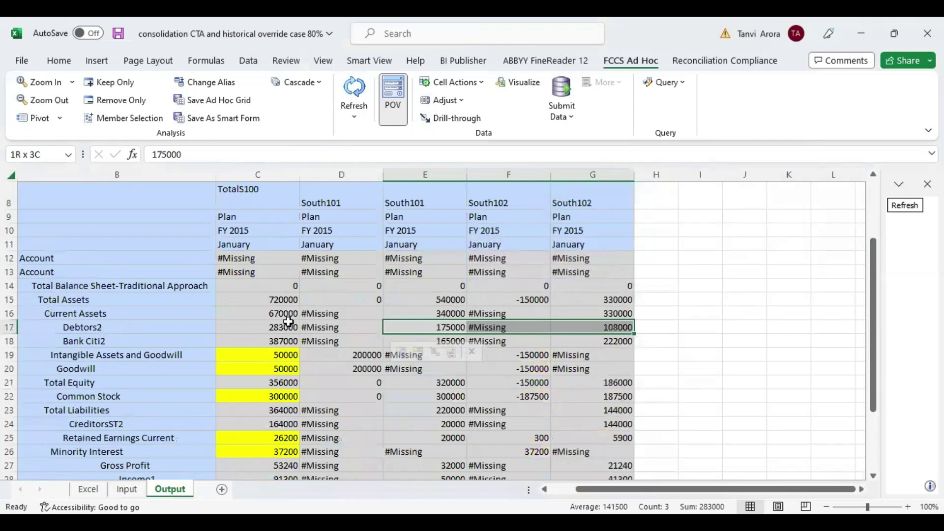
click(288, 325)
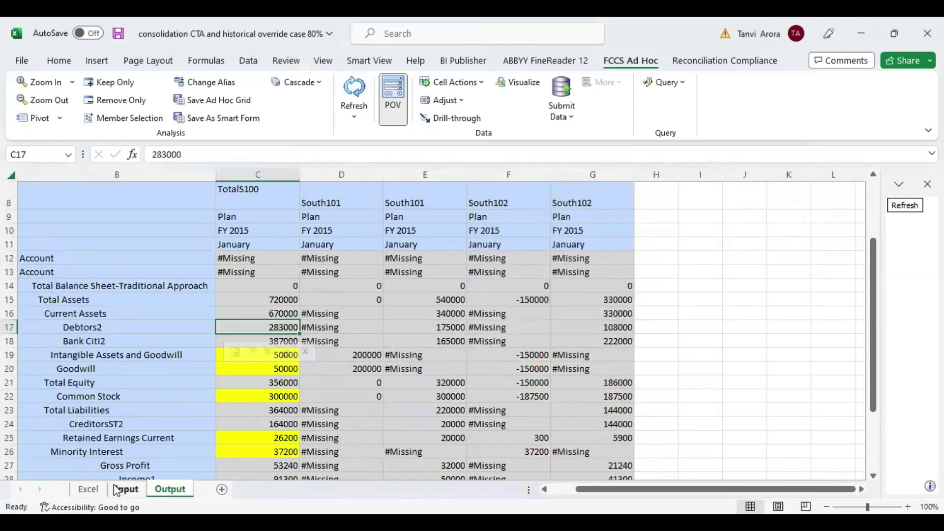
click(88, 489)
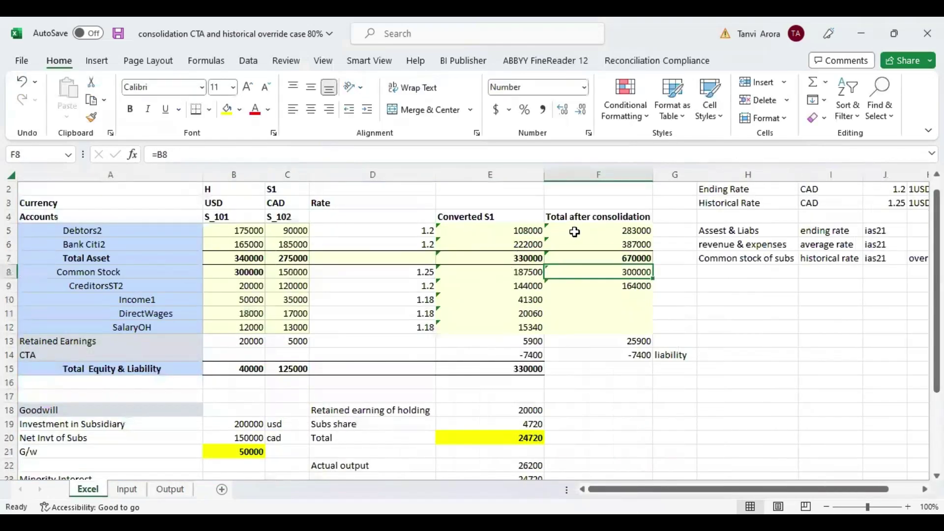
click(574, 232)
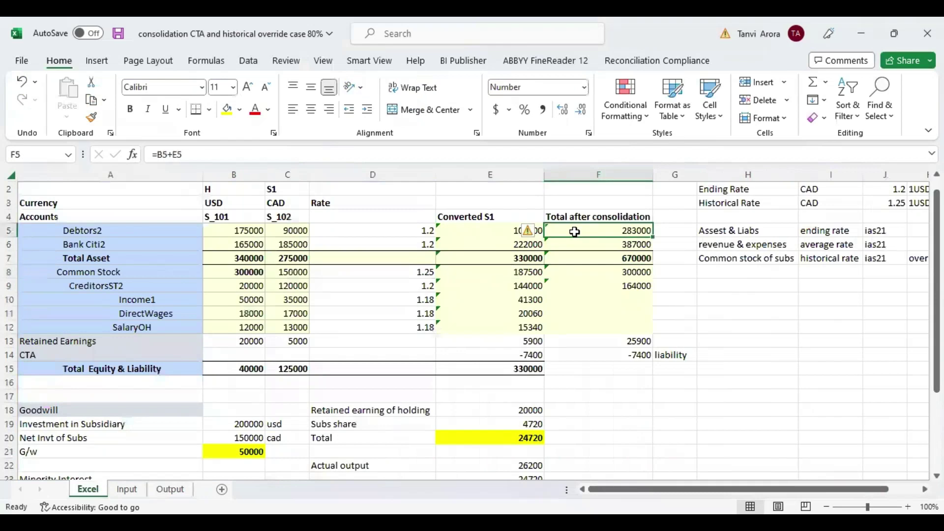
Compare the consolidated Bank Citi2 total on the Excel sheet with TotalS100's Bank Citi2 amount on the Output sheet
click(647, 244)
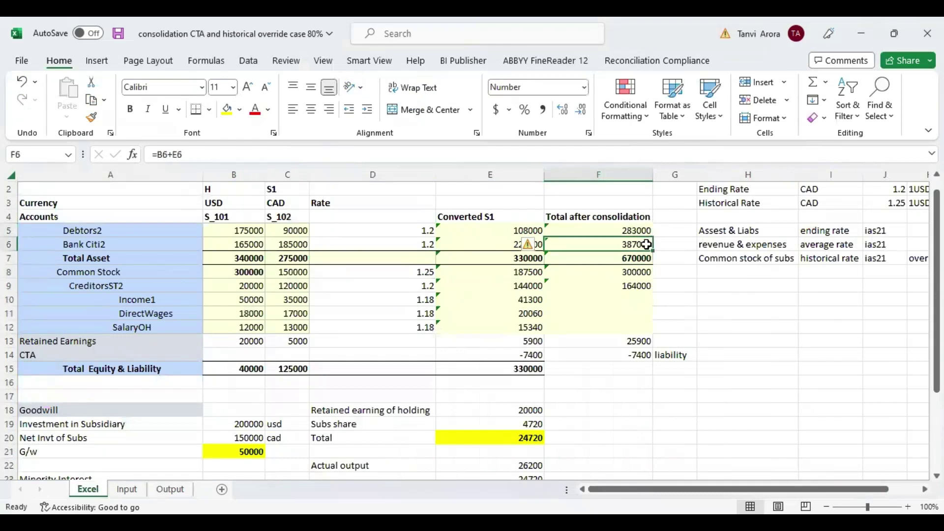
click(170, 489)
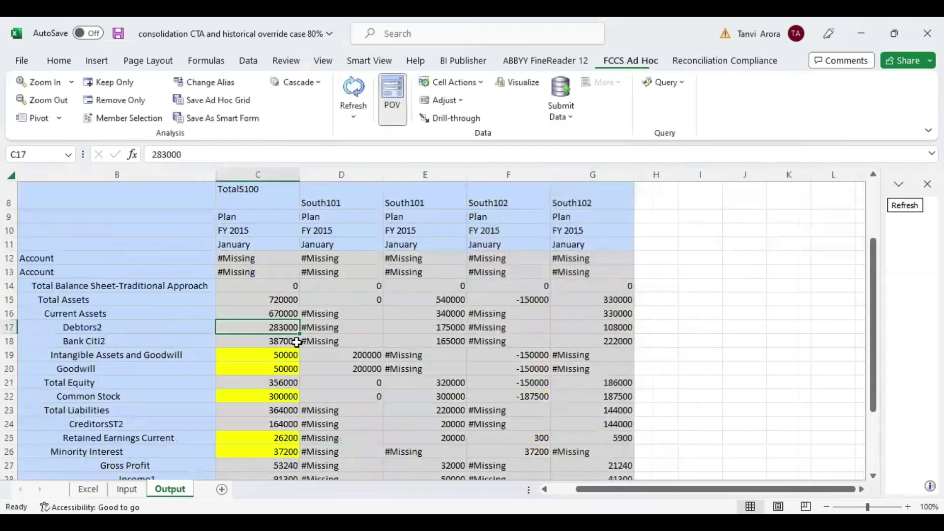
click(289, 341)
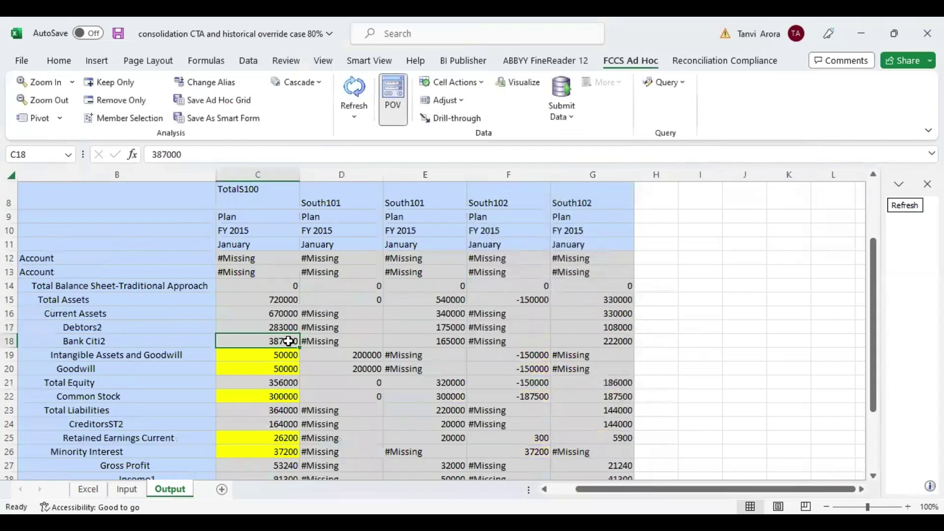
Compare TotalS100's CreditorsST2 amount on the Output sheet with the consolidated CreditorsST2 total on the Excel sheet
click(270, 425)
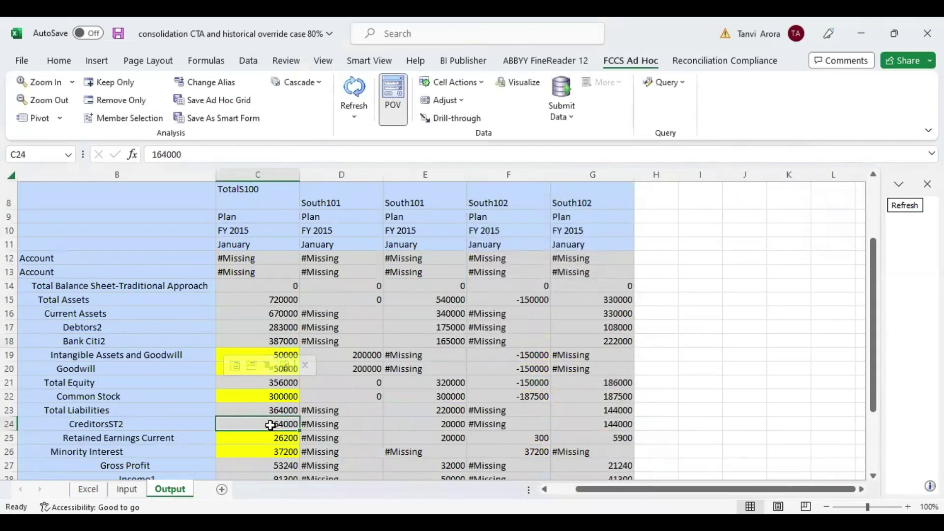
click(88, 488)
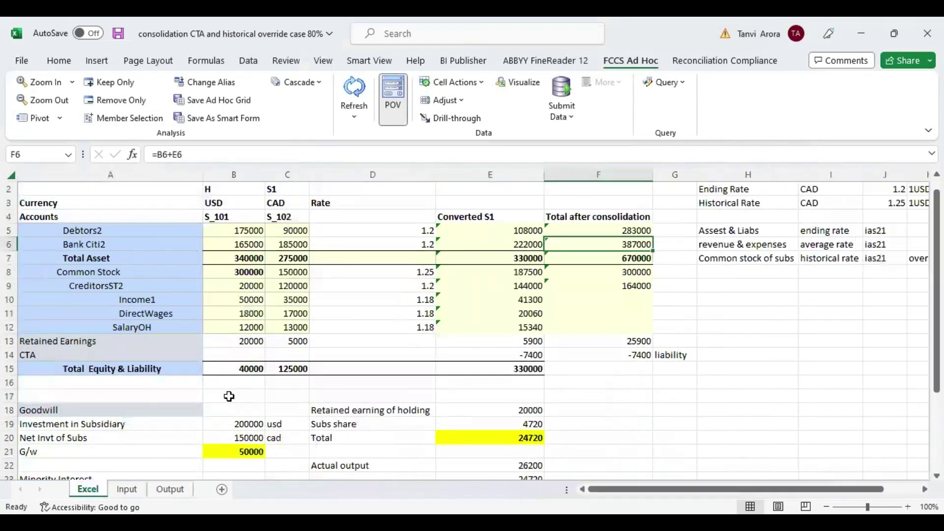
click(579, 283)
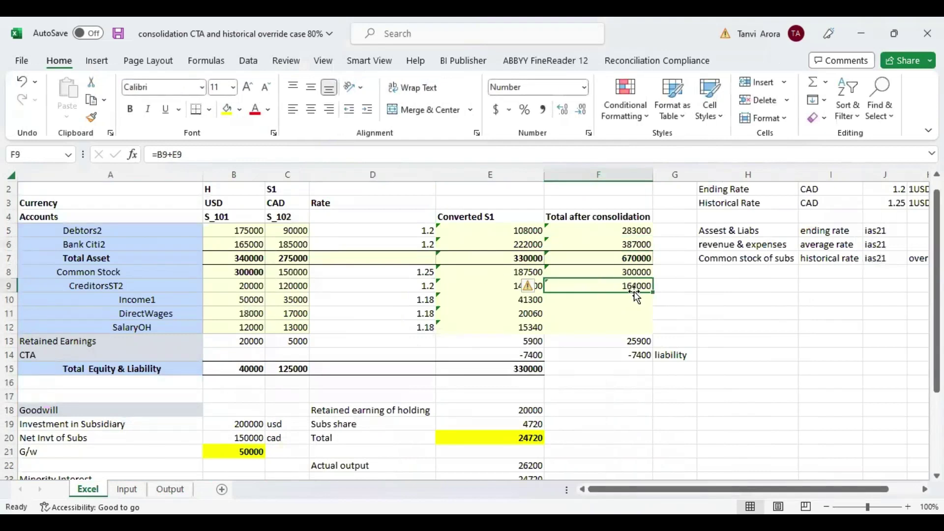
Compare TotalS100's Retained Earnings Current on the Output sheet with the calculated retained earnings total on the Excel sheet
click(170, 489)
scroll(323, 418, down, 2)
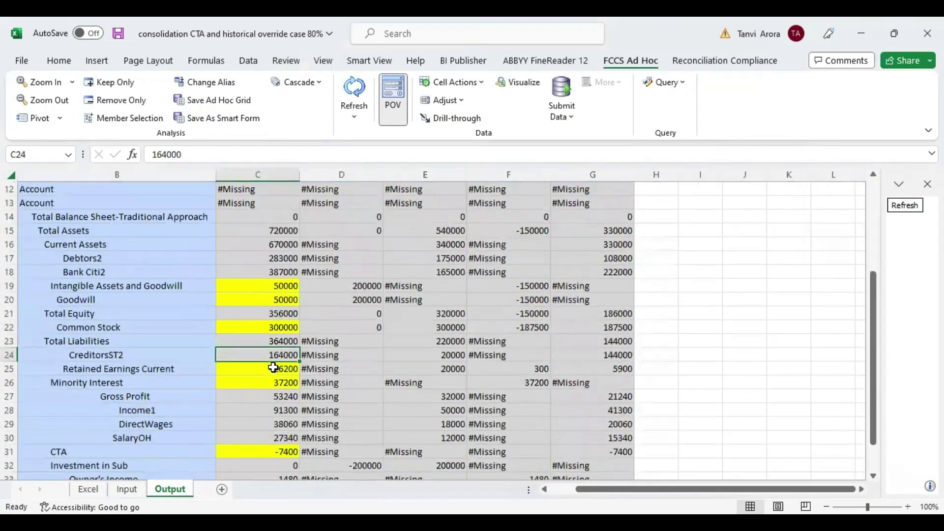
drag(281, 371, 317, 388)
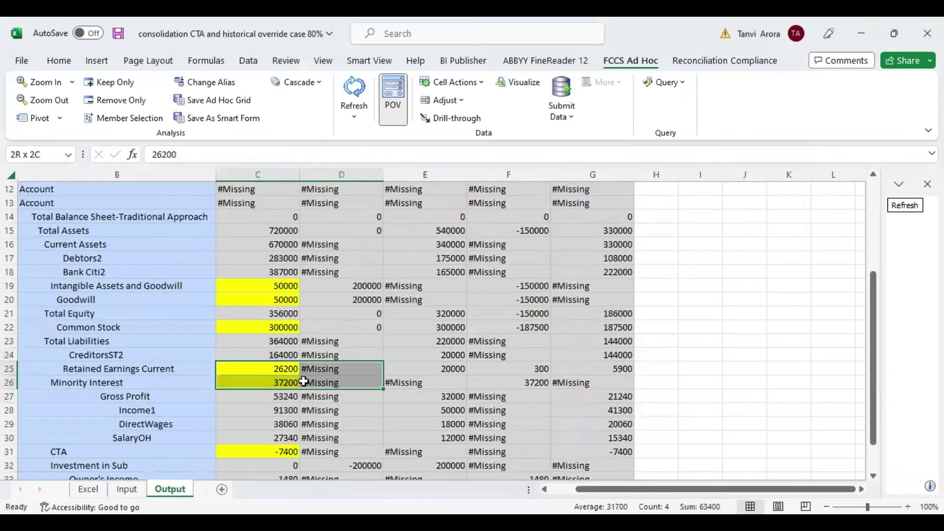
click(278, 369)
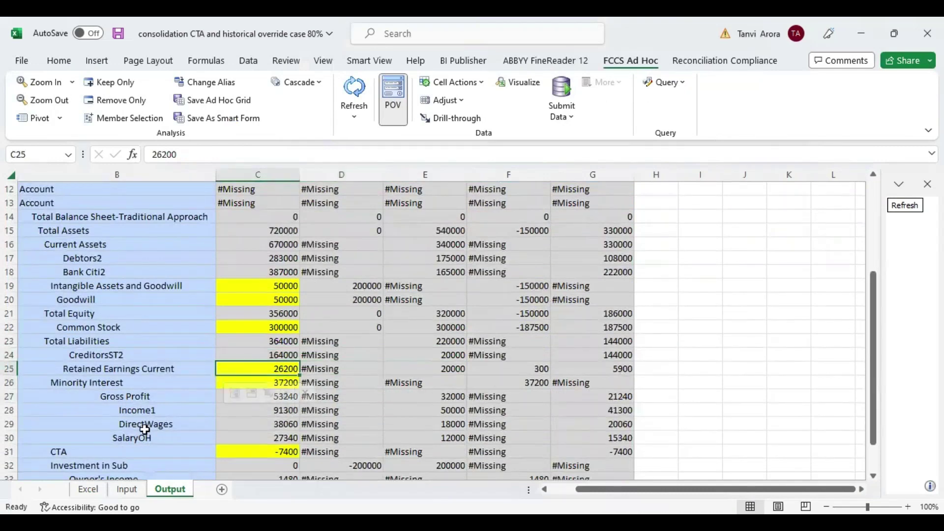
click(88, 489)
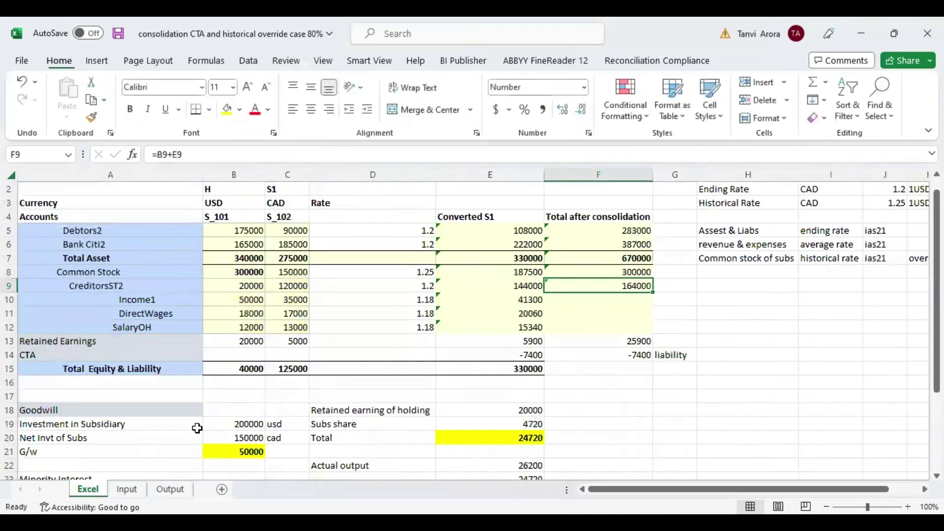
scroll(354, 418, down, 2)
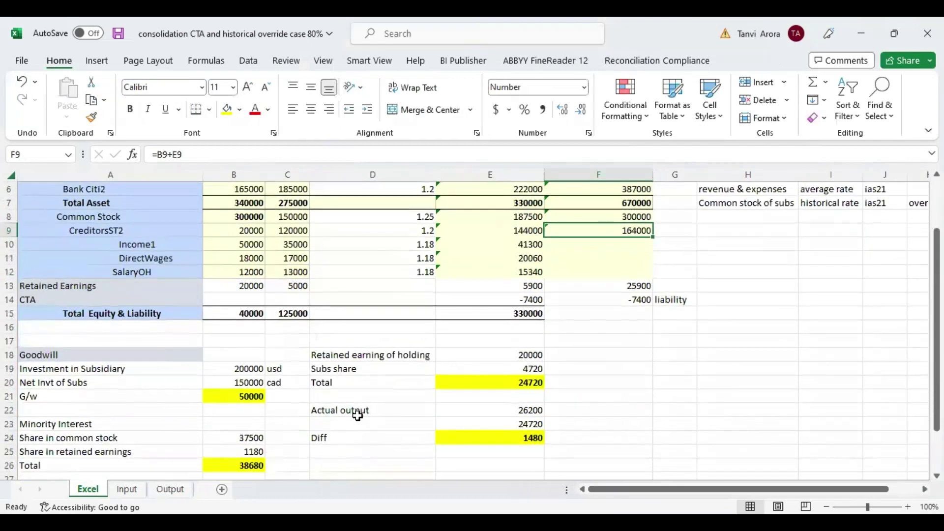
click(486, 383)
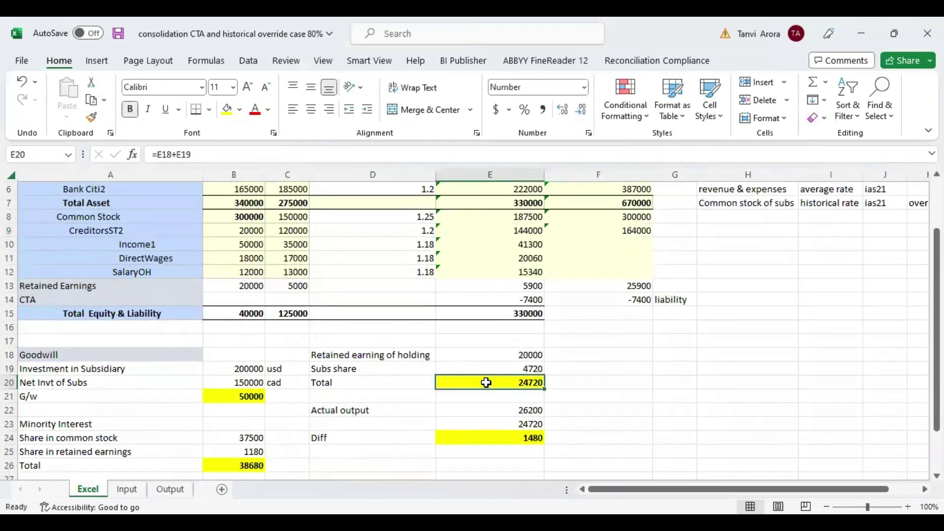
Examine the retained earnings Diff calculation against the Actual output and calculated total on the Excel sheet
click(510, 439)
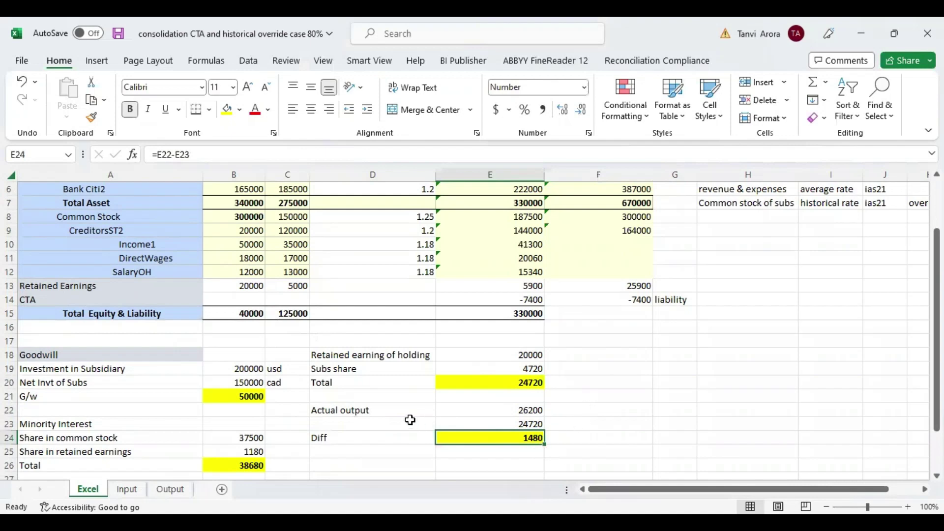
click(494, 409)
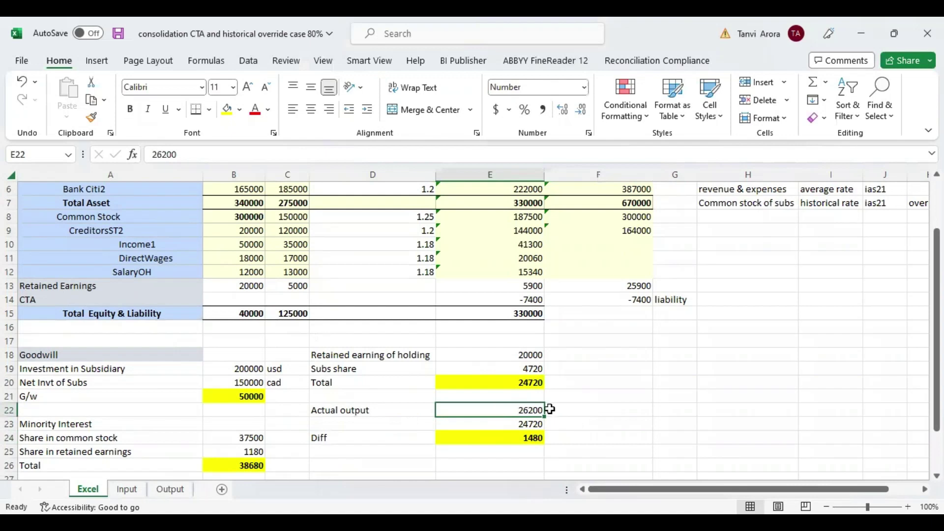
click(513, 383)
click(527, 424)
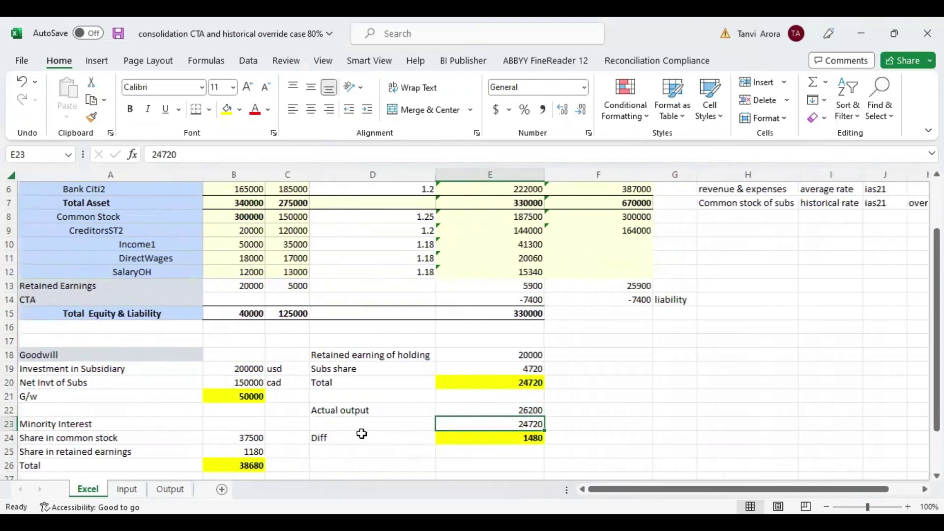
Compare TotalS100's Minority Interest on the Output sheet with the calculated Minority Interest total on the Excel sheet
scroll(320, 440, down, 1)
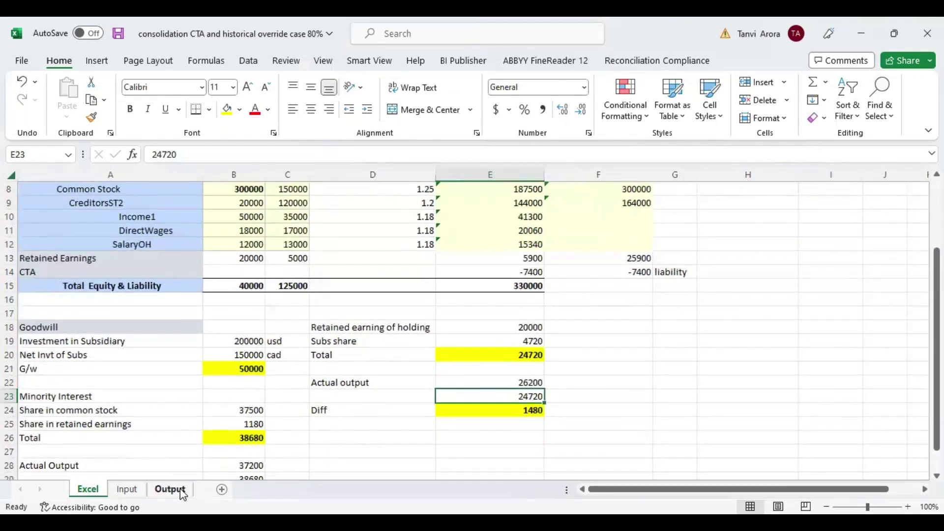
click(170, 489)
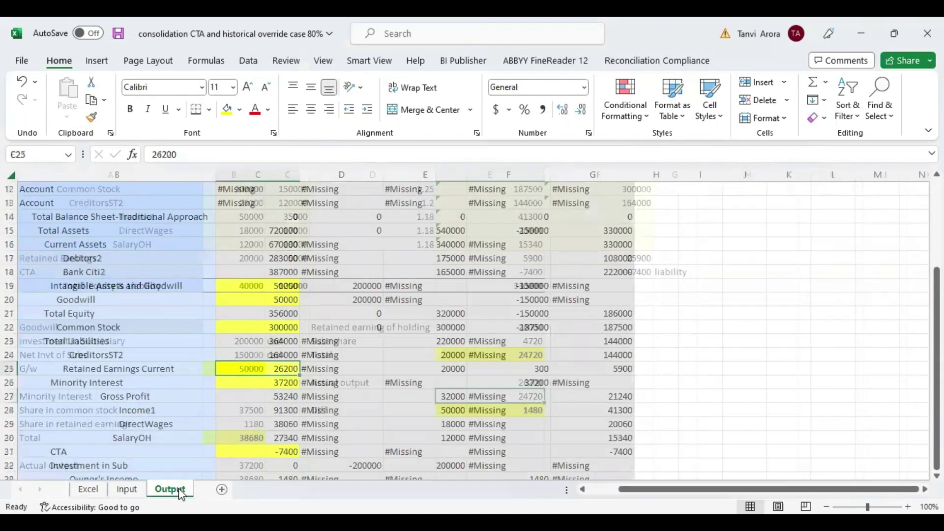
click(259, 387)
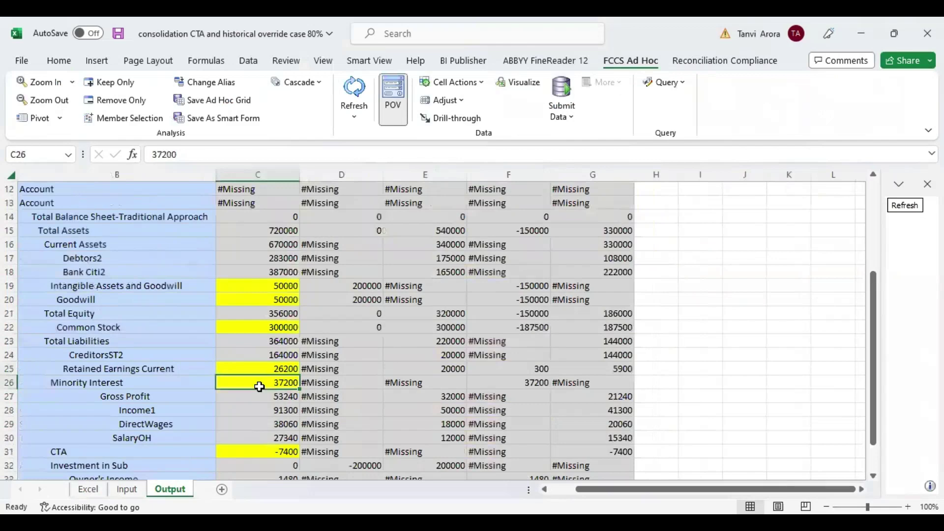
click(88, 489)
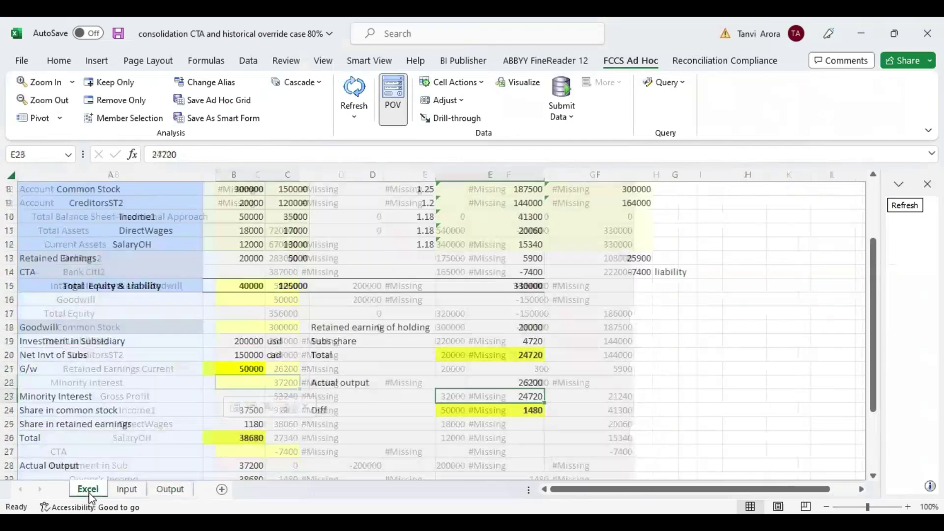
scroll(158, 440, down, 1)
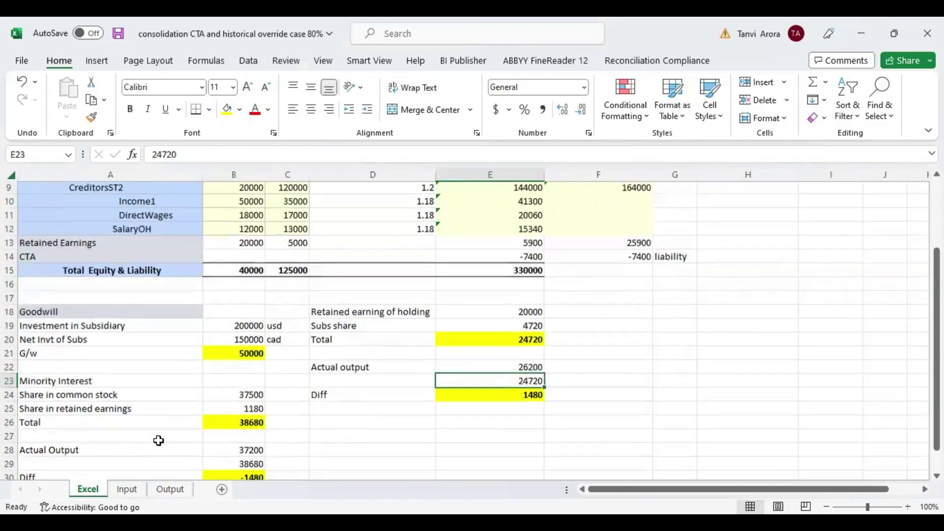
click(223, 424)
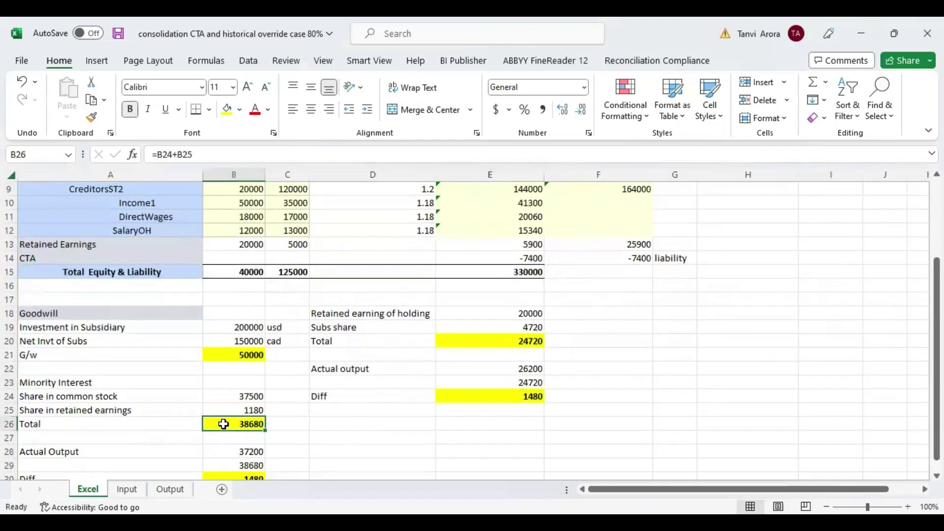
Examine the Total Effect from Foreign Exchange rows for Owner's Income and Minority Interest Income on the Output sheet
click(170, 489)
scroll(308, 424, down, 3)
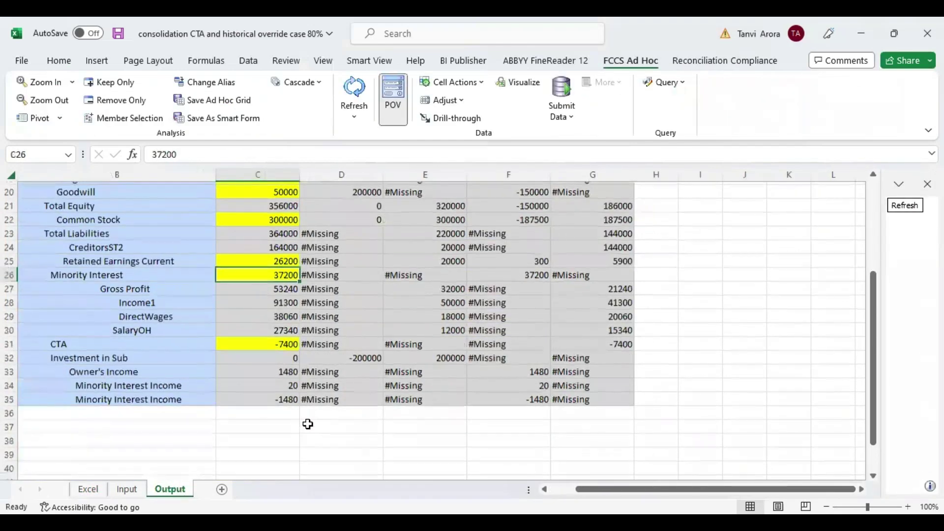
scroll(287, 388, left, 5)
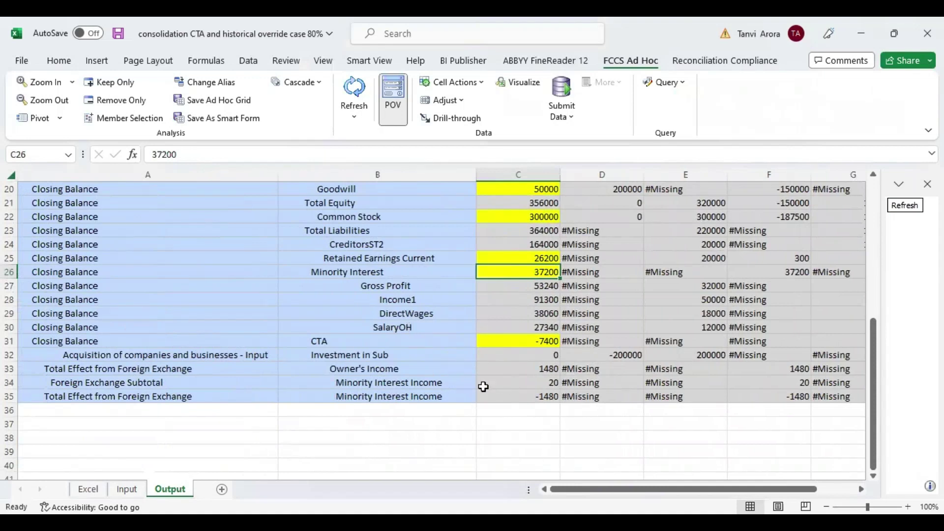
click(522, 370)
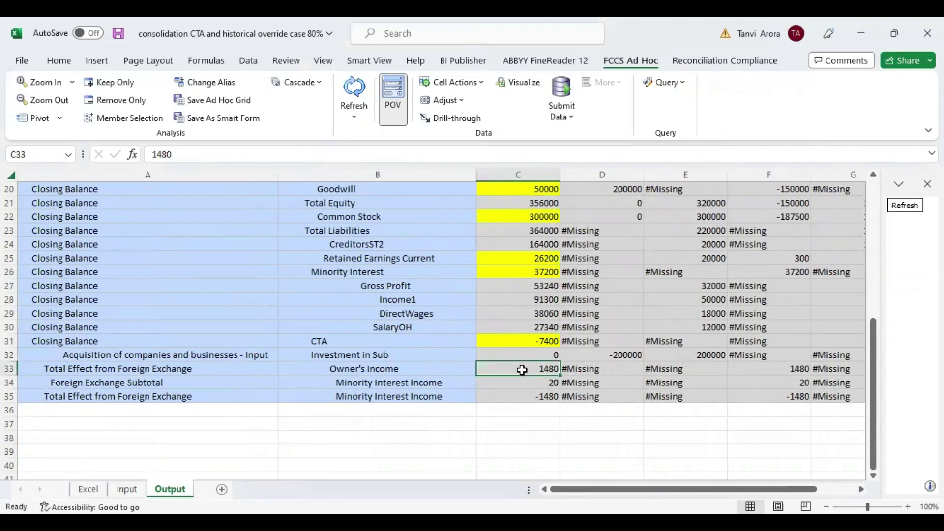
click(482, 432)
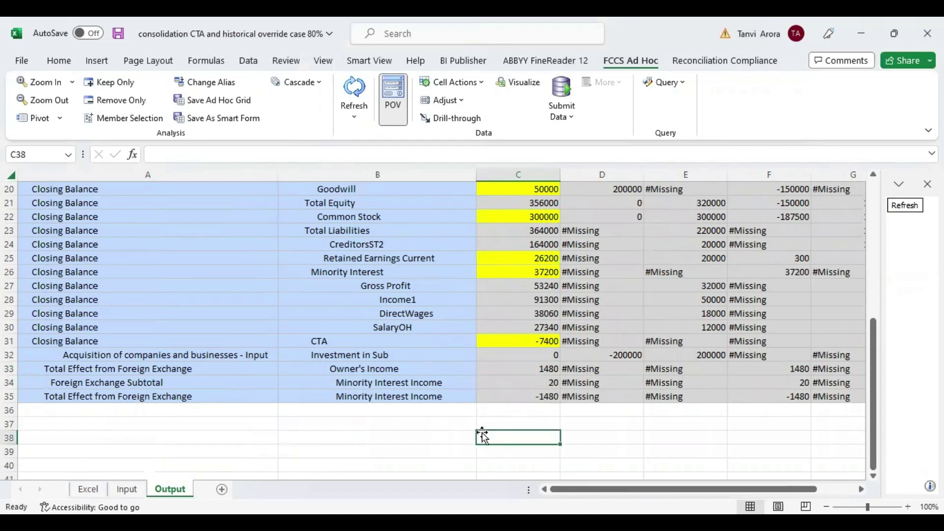
click(191, 369)
click(197, 394)
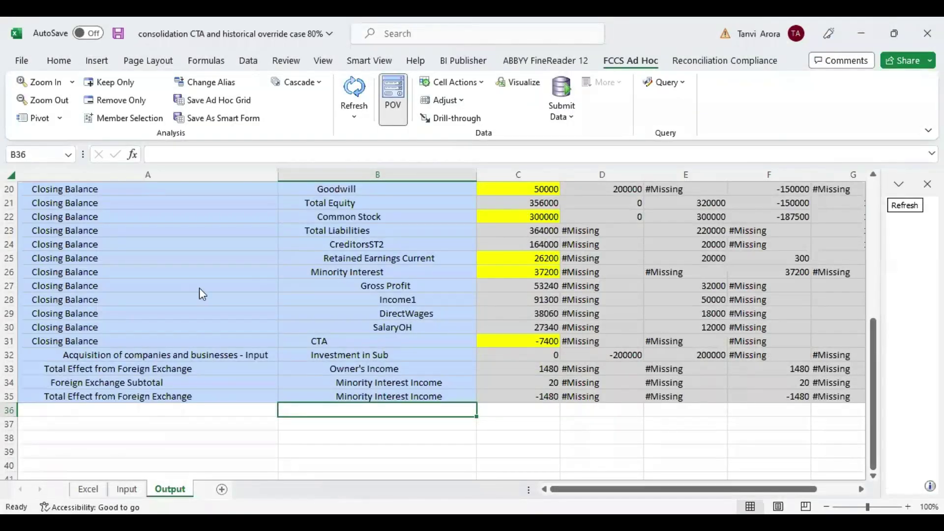
Compare TotalS100's CTA closing balance on the Output sheet with the CTA amount under Converted S1 on the Excel sheet
click(504, 339)
click(88, 489)
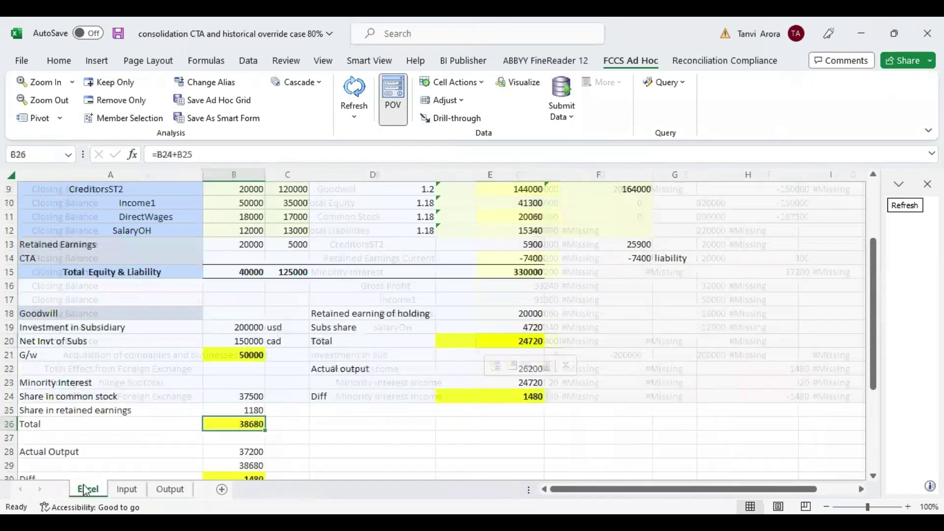
click(499, 259)
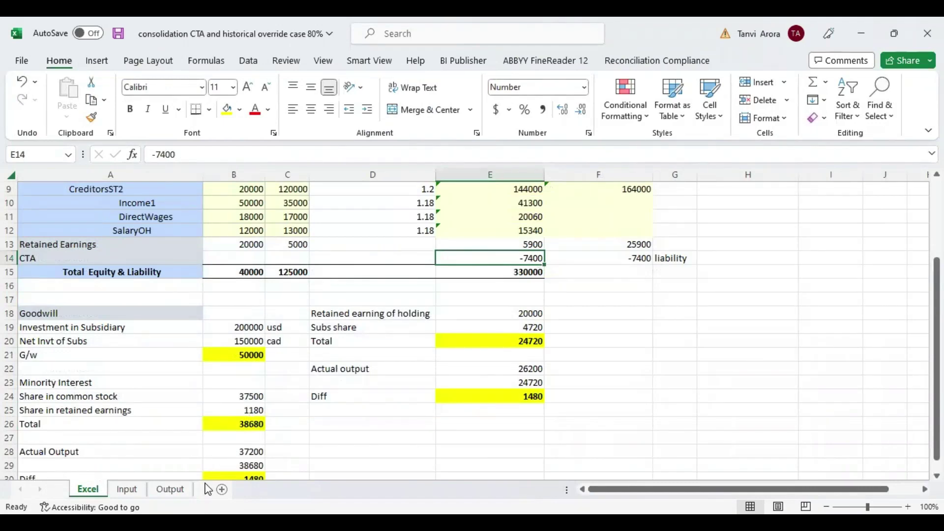
Return to the Output sheet and check TotalS100's foreign exchange effect on Owner's Income
click(170, 489)
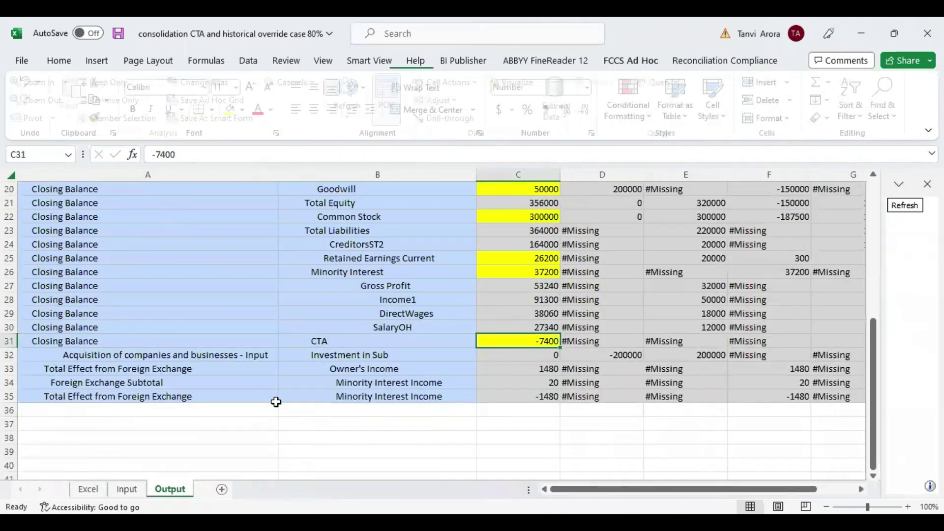
click(521, 366)
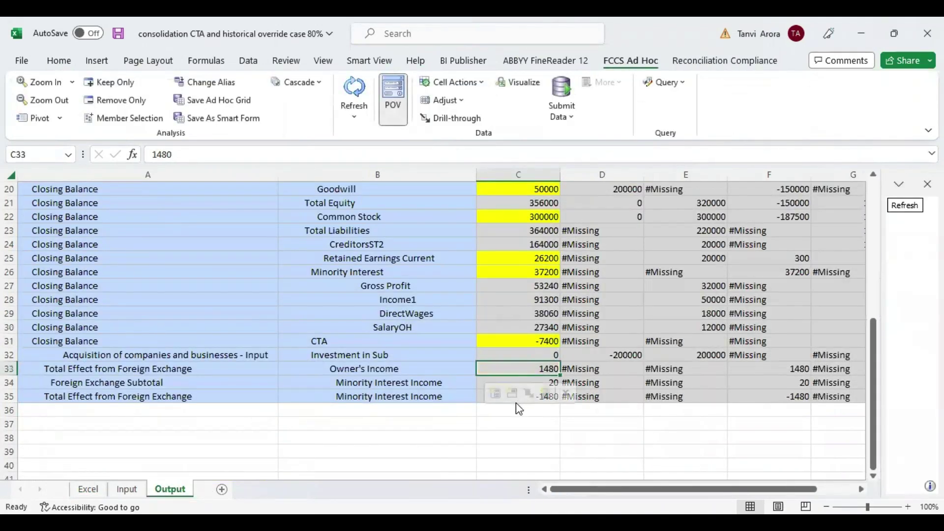
click(561, 434)
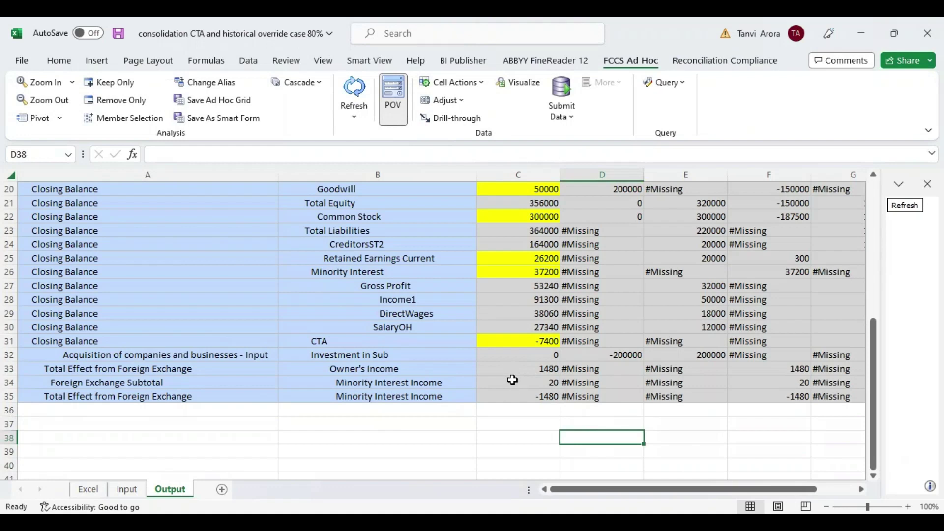
Check TotalS100's foreign exchange effect on Minority Interest Income, and compare its Minority Interest closing balance with the calculated total on the Excel sheet
click(501, 401)
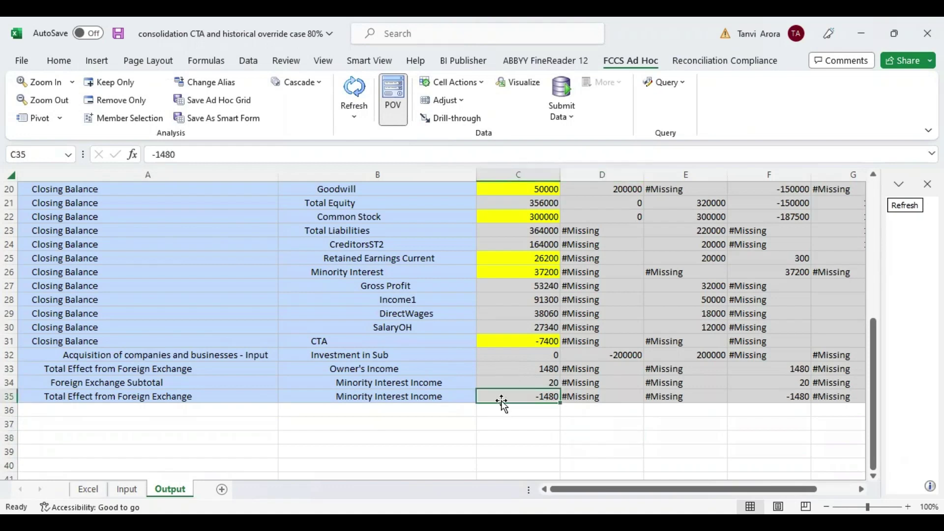
click(413, 439)
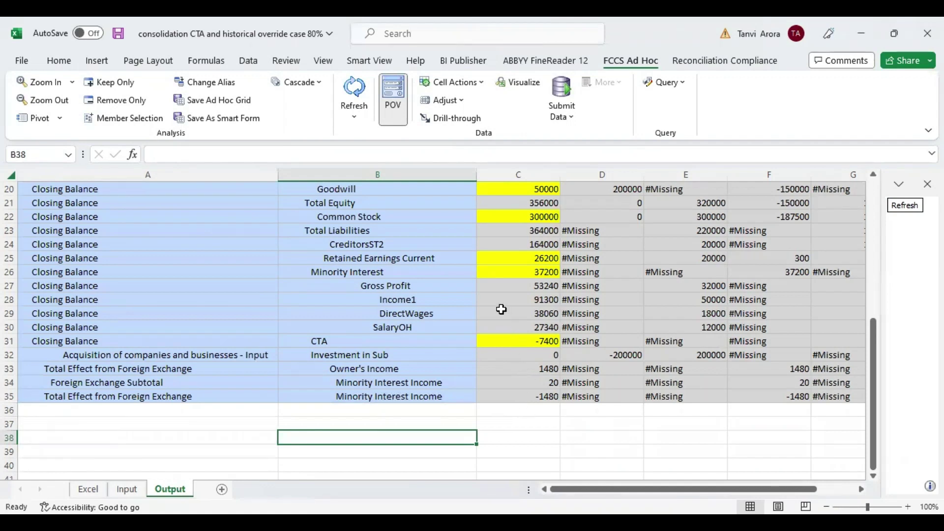
click(496, 273)
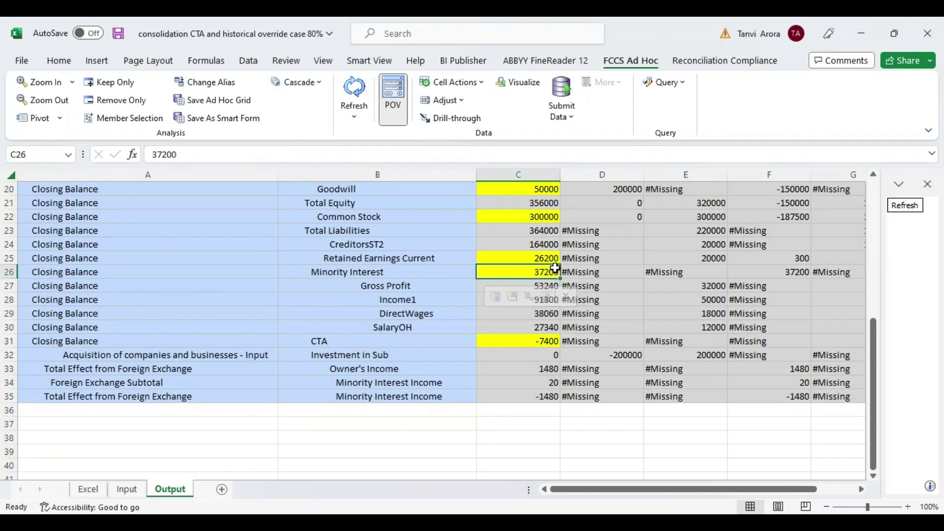
click(86, 489)
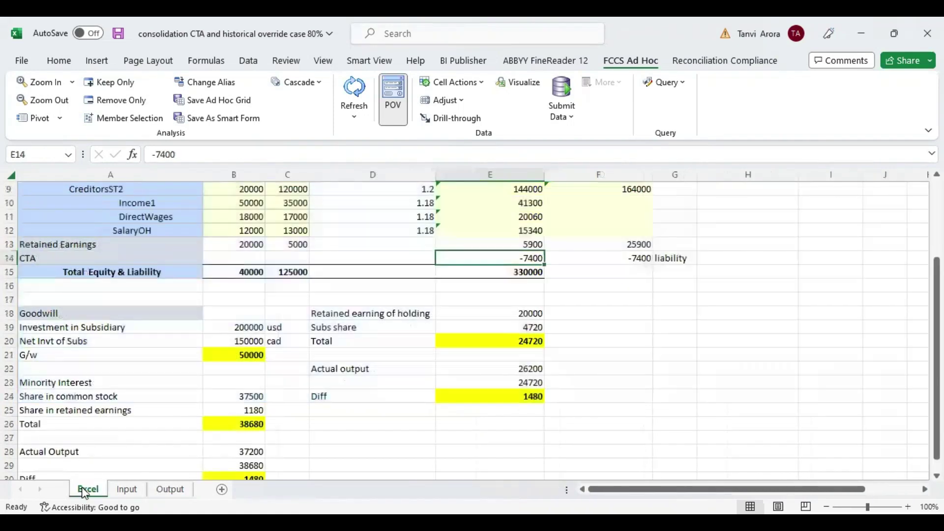
click(222, 425)
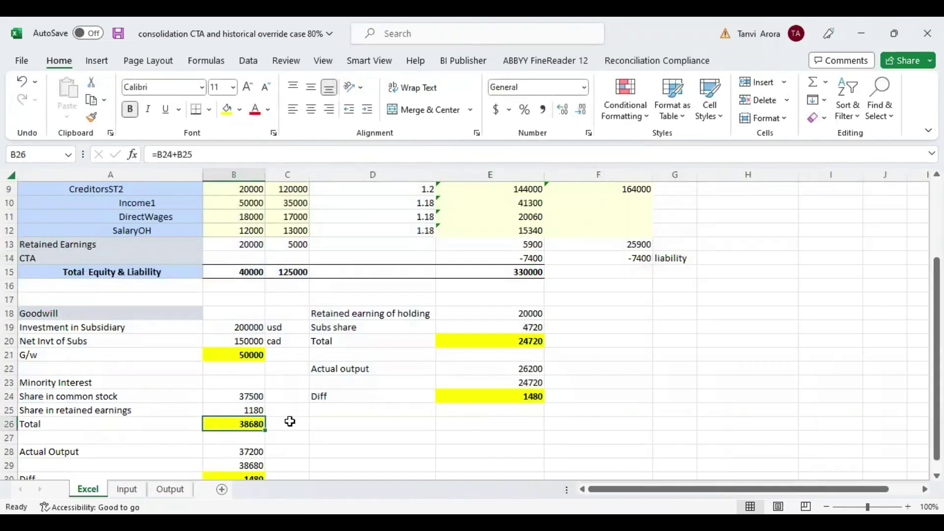
click(183, 489)
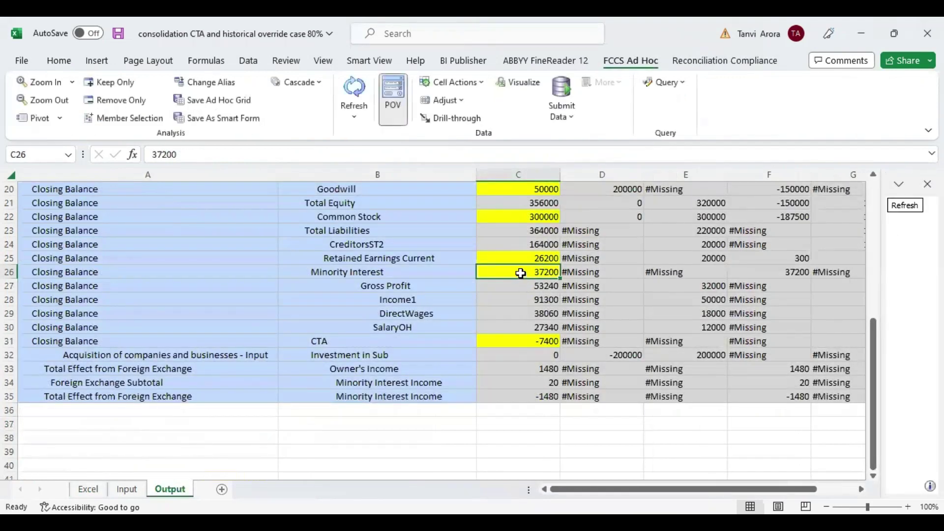
click(98, 491)
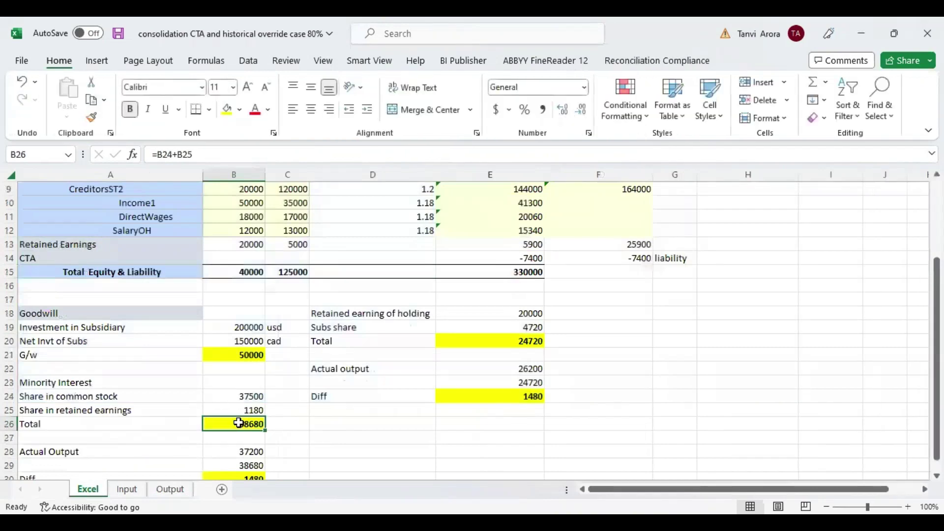
click(172, 489)
Check TotalS100's foreign exchange effect on Owner's Income, and compare its Retained Earnings Current with the retained earnings total on the Excel sheet
click(528, 310)
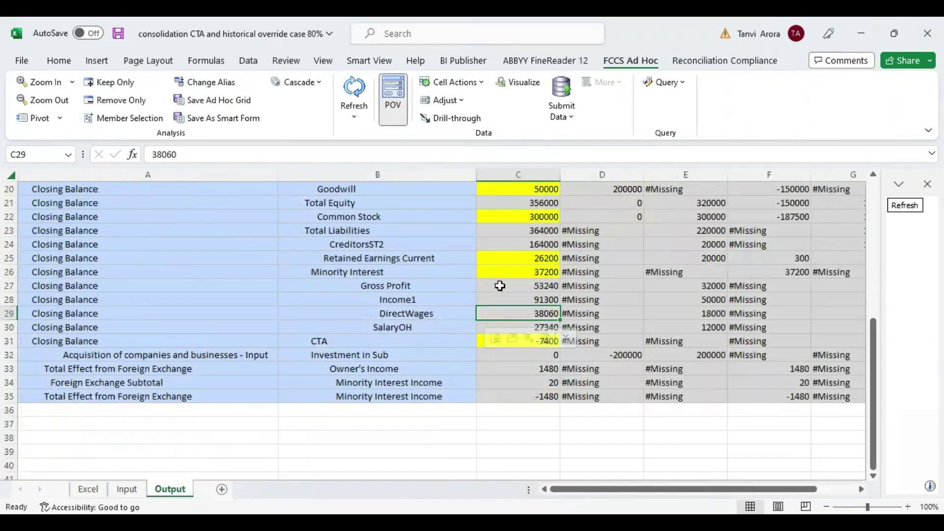
click(452, 382)
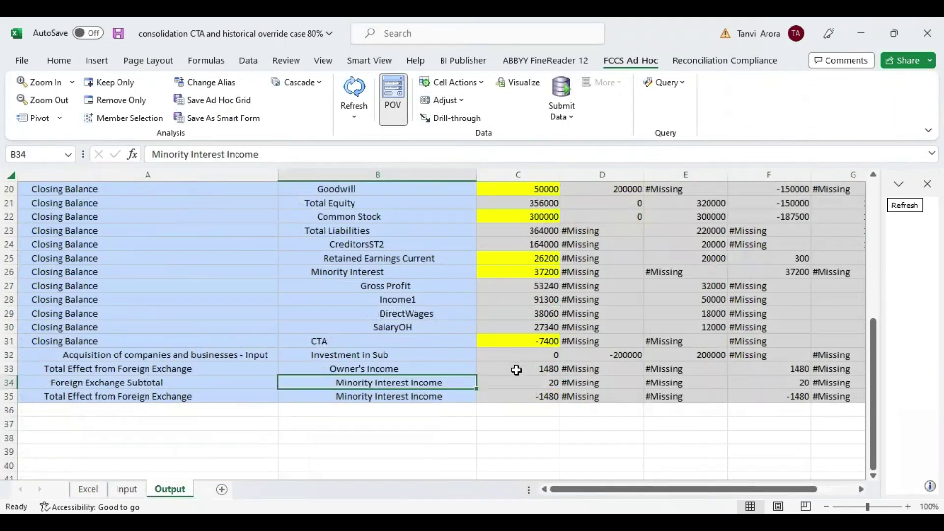
click(516, 370)
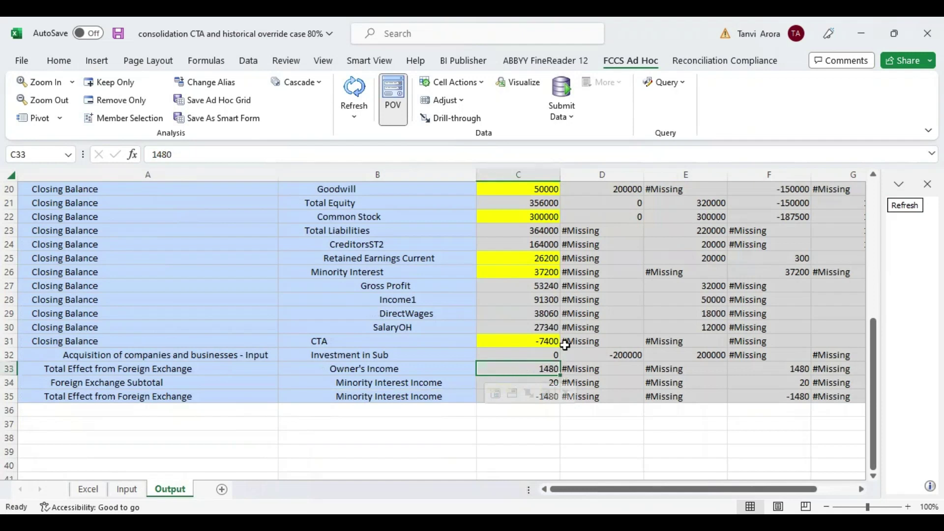
click(532, 259)
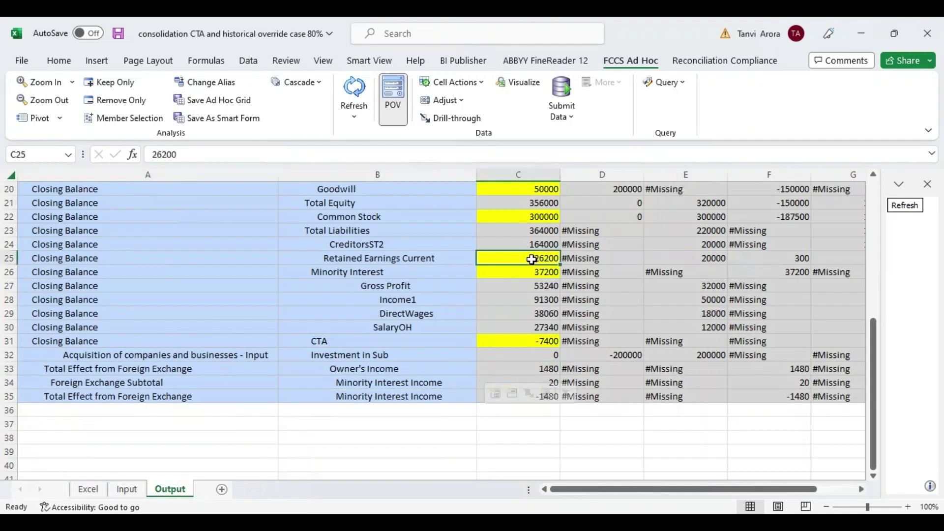
click(96, 494)
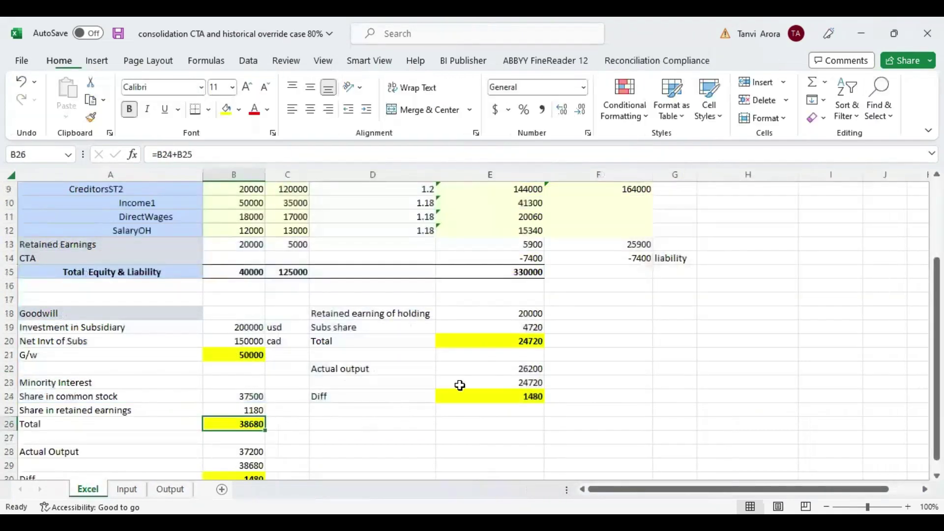
click(502, 344)
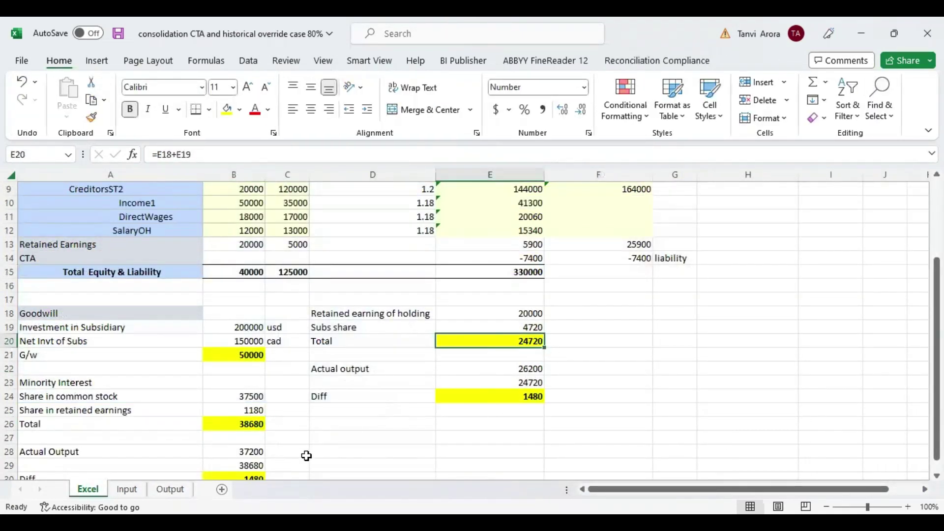
scroll(475, 418, down, 3)
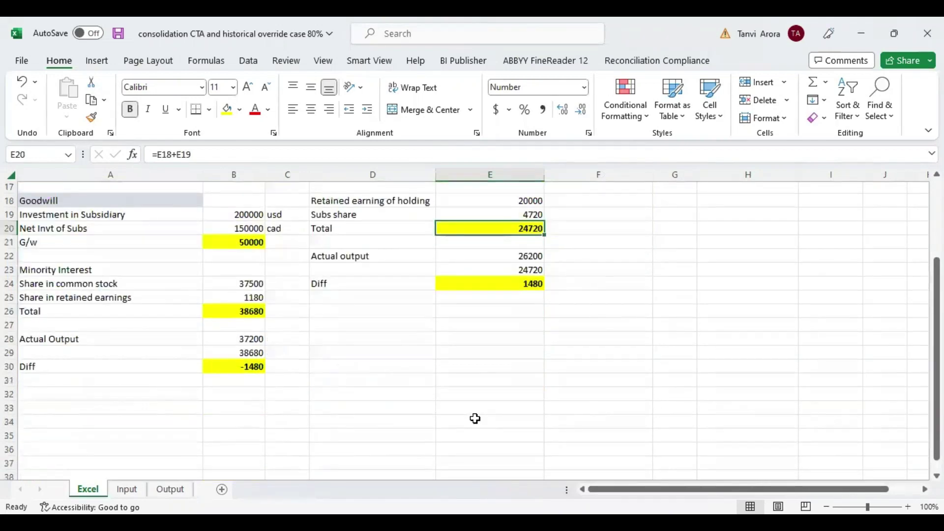
Return to the Output sheet and review TotalS100's figures from the dimension headers down to the foreign exchange rows
click(172, 490)
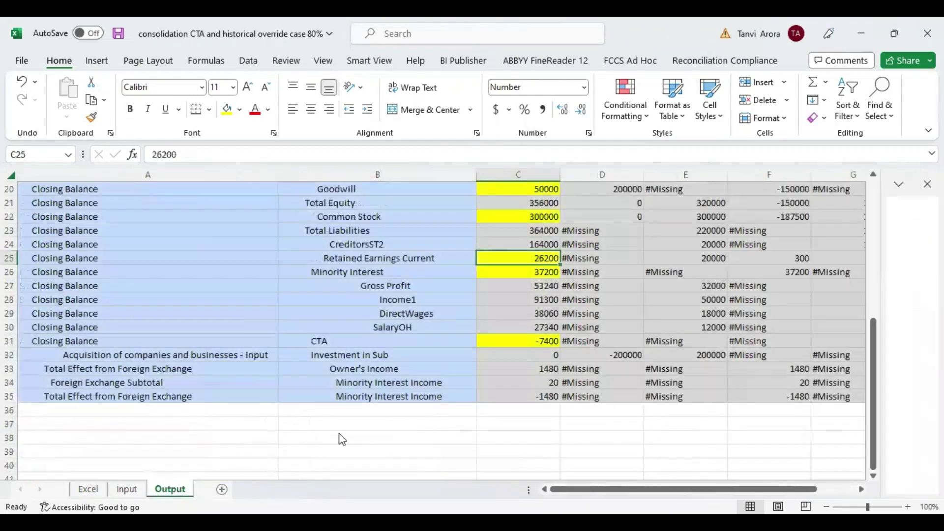
scroll(421, 428, up, 1)
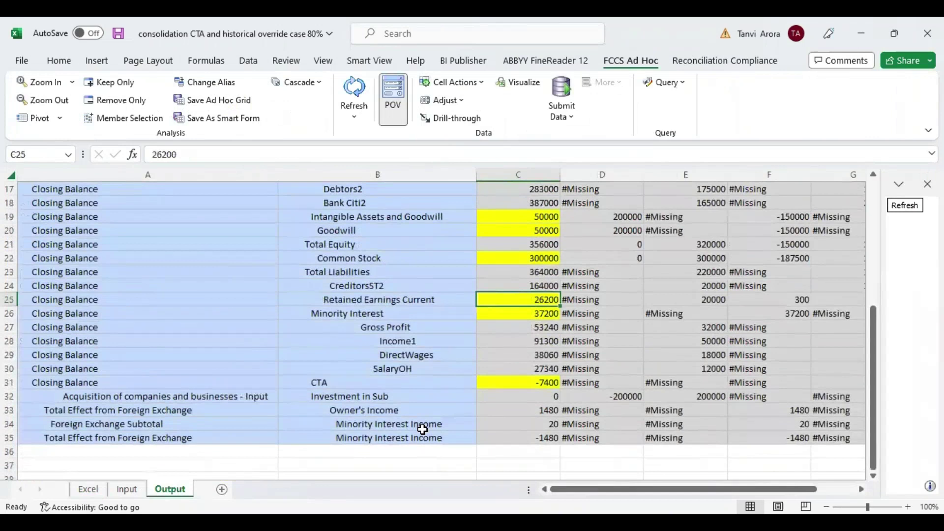
click(446, 370)
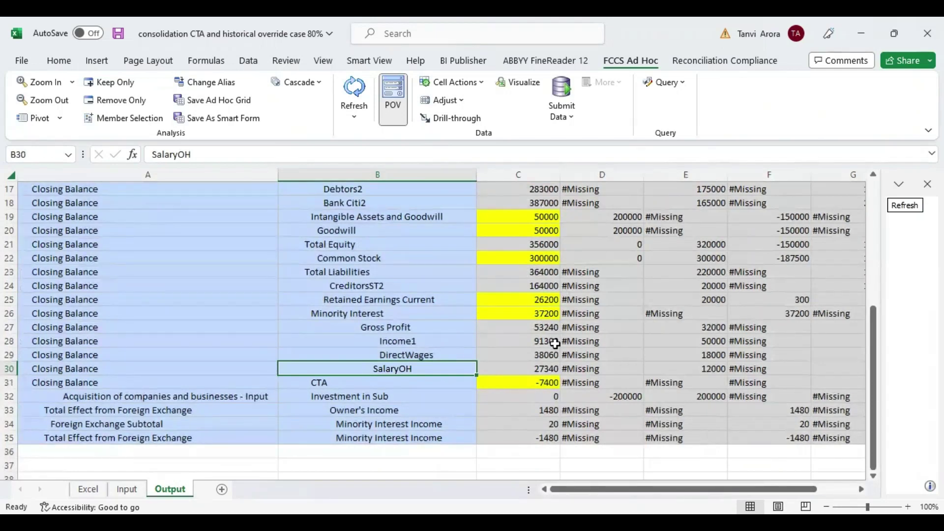
scroll(558, 343, up, 4)
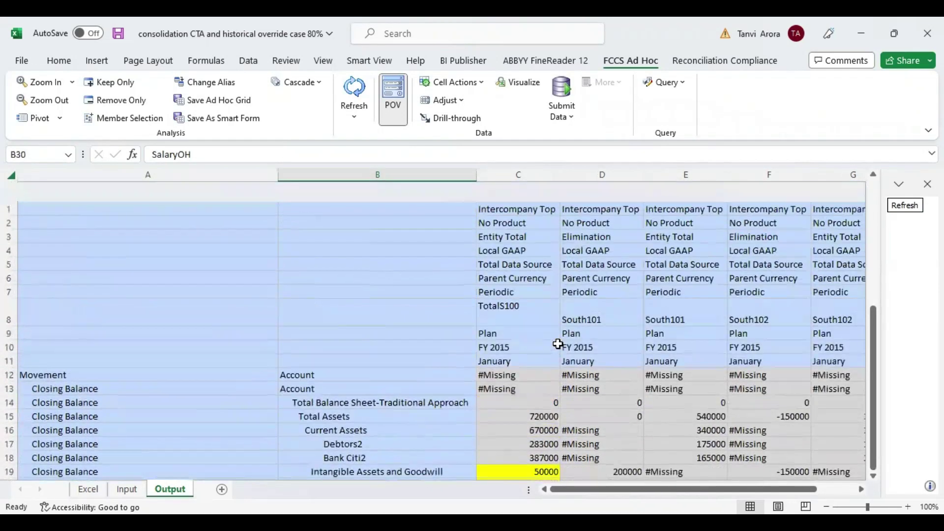
scroll(558, 343, down, 2)
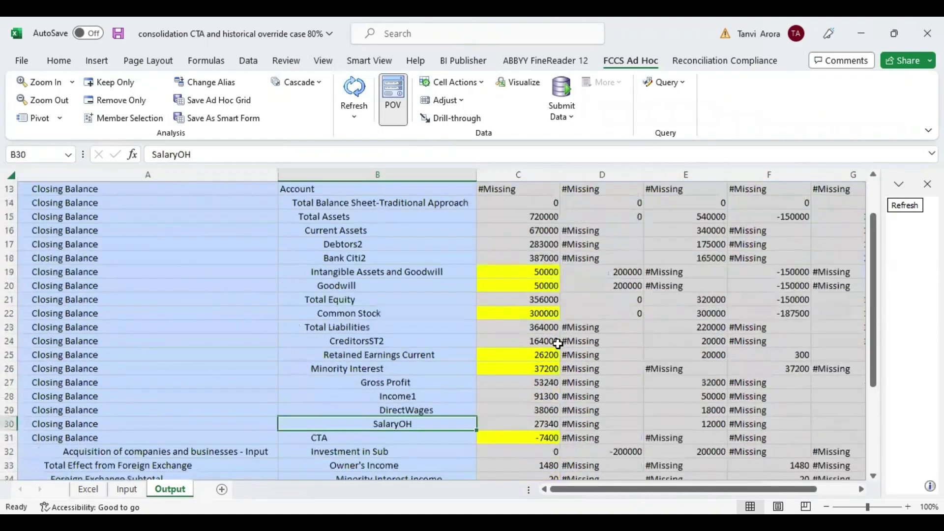
scroll(557, 345, down, 4)
scroll(558, 344, up, 1)
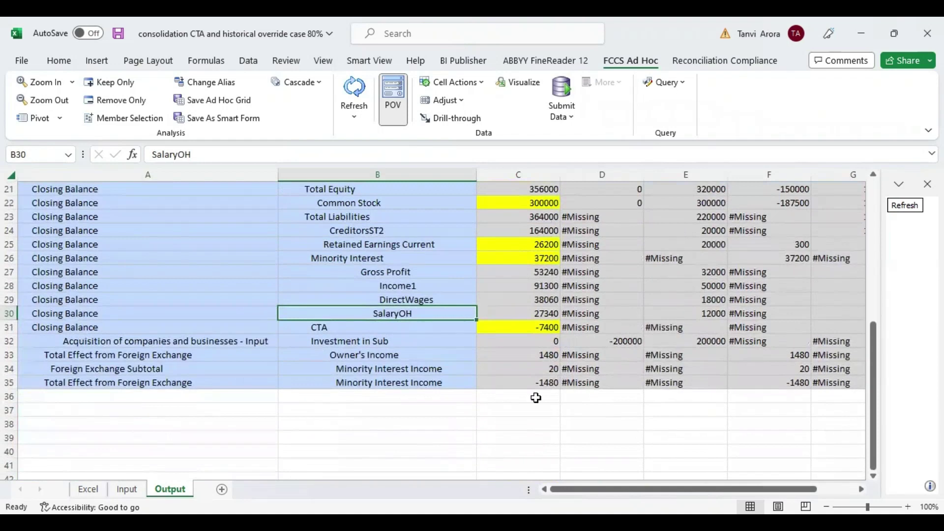
scroll(550, 397, up, 2)
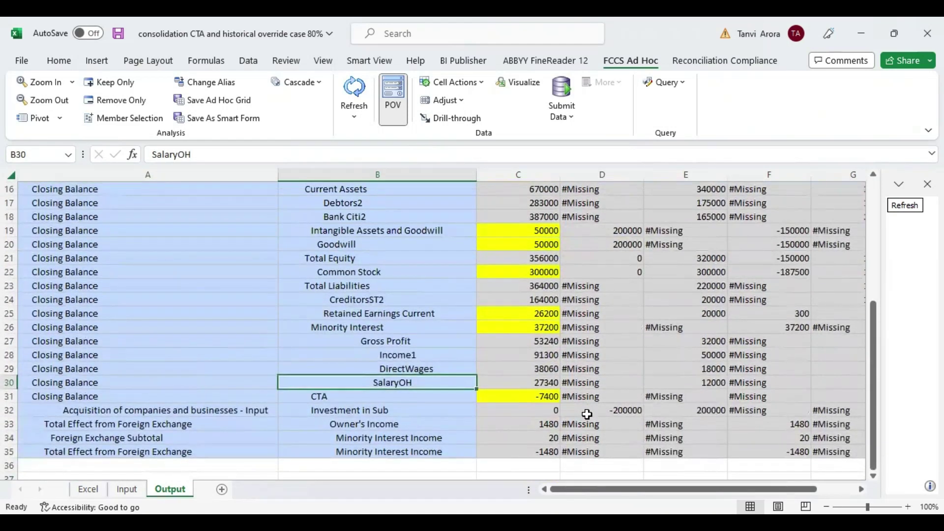
Examine the Investment in Sub acquisition row across the TotalS100 and South101 columns, including the South101 elimination
click(592, 437)
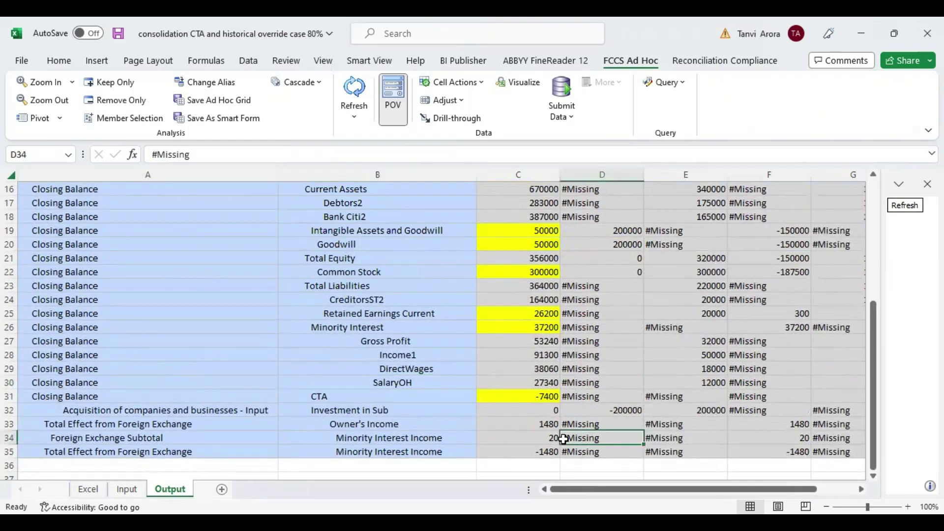
click(646, 413)
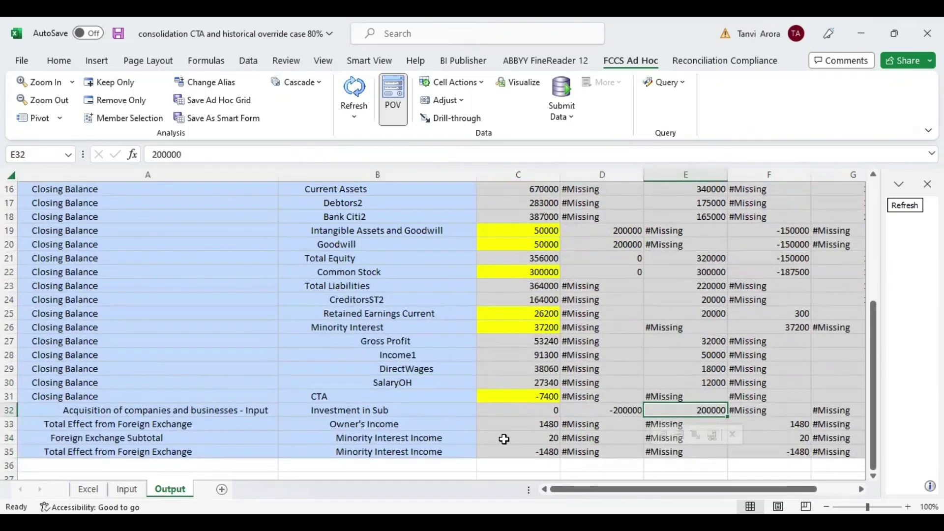
click(523, 415)
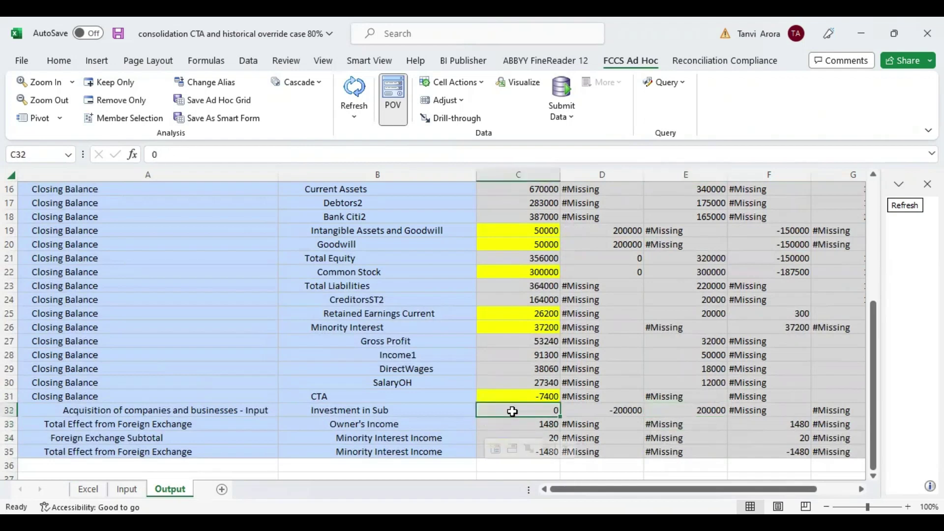
click(614, 411)
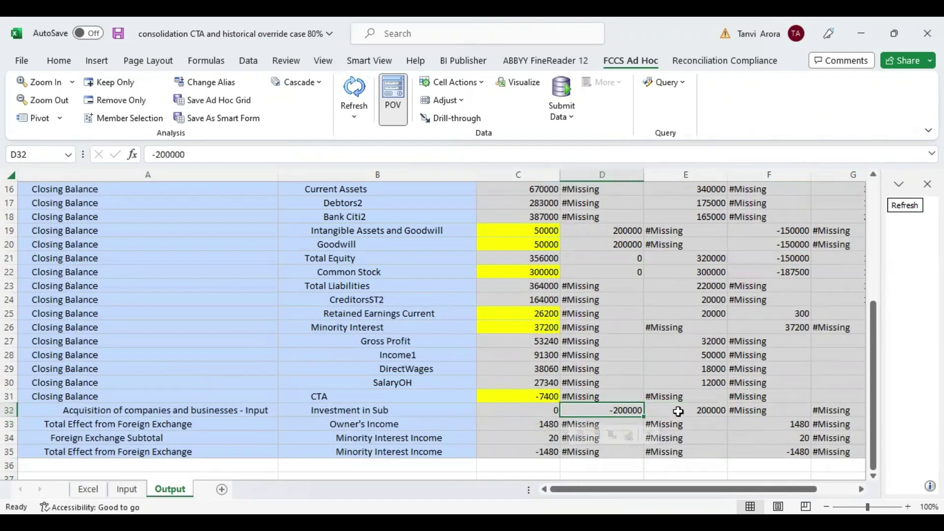
scroll(676, 409, right, 2)
scroll(678, 410, left, 2)
Highlight TotalS100's Investment in Sub amount in cell C32 with a yellow fill
click(522, 413)
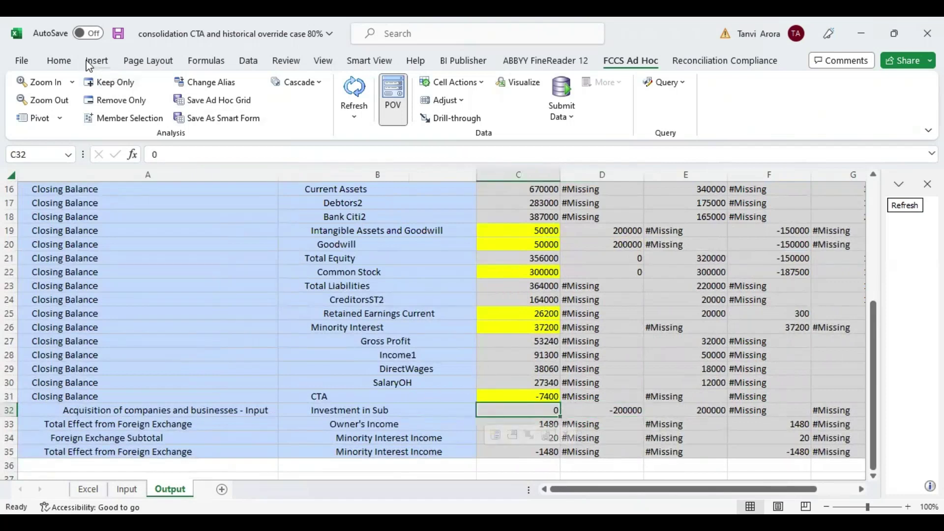
click(59, 61)
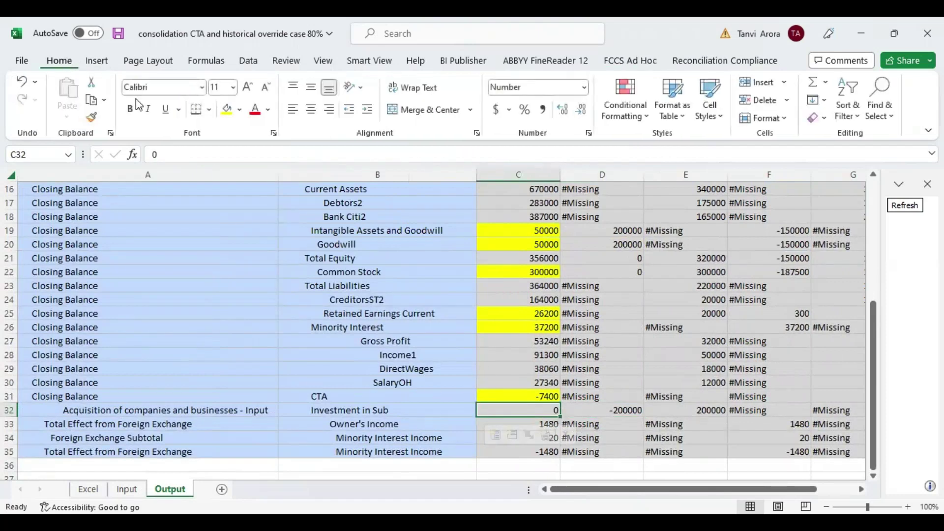
click(228, 109)
click(312, 328)
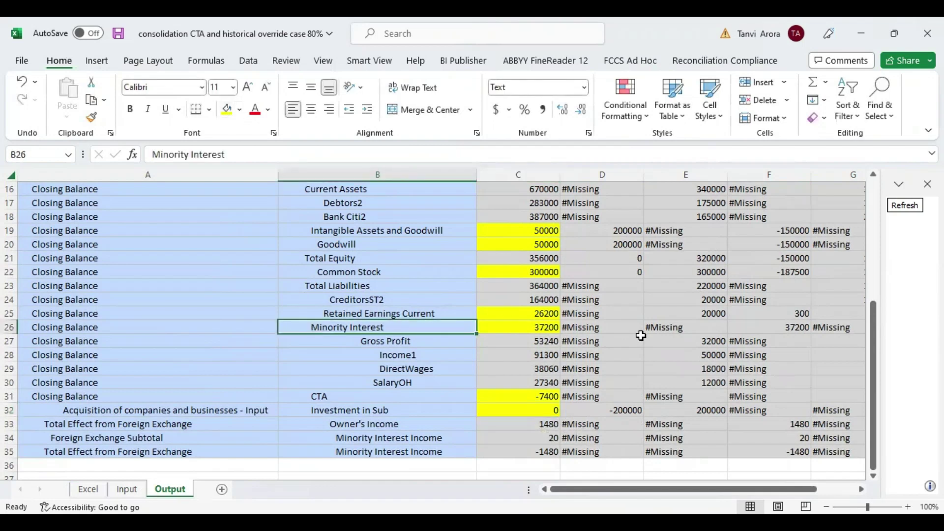